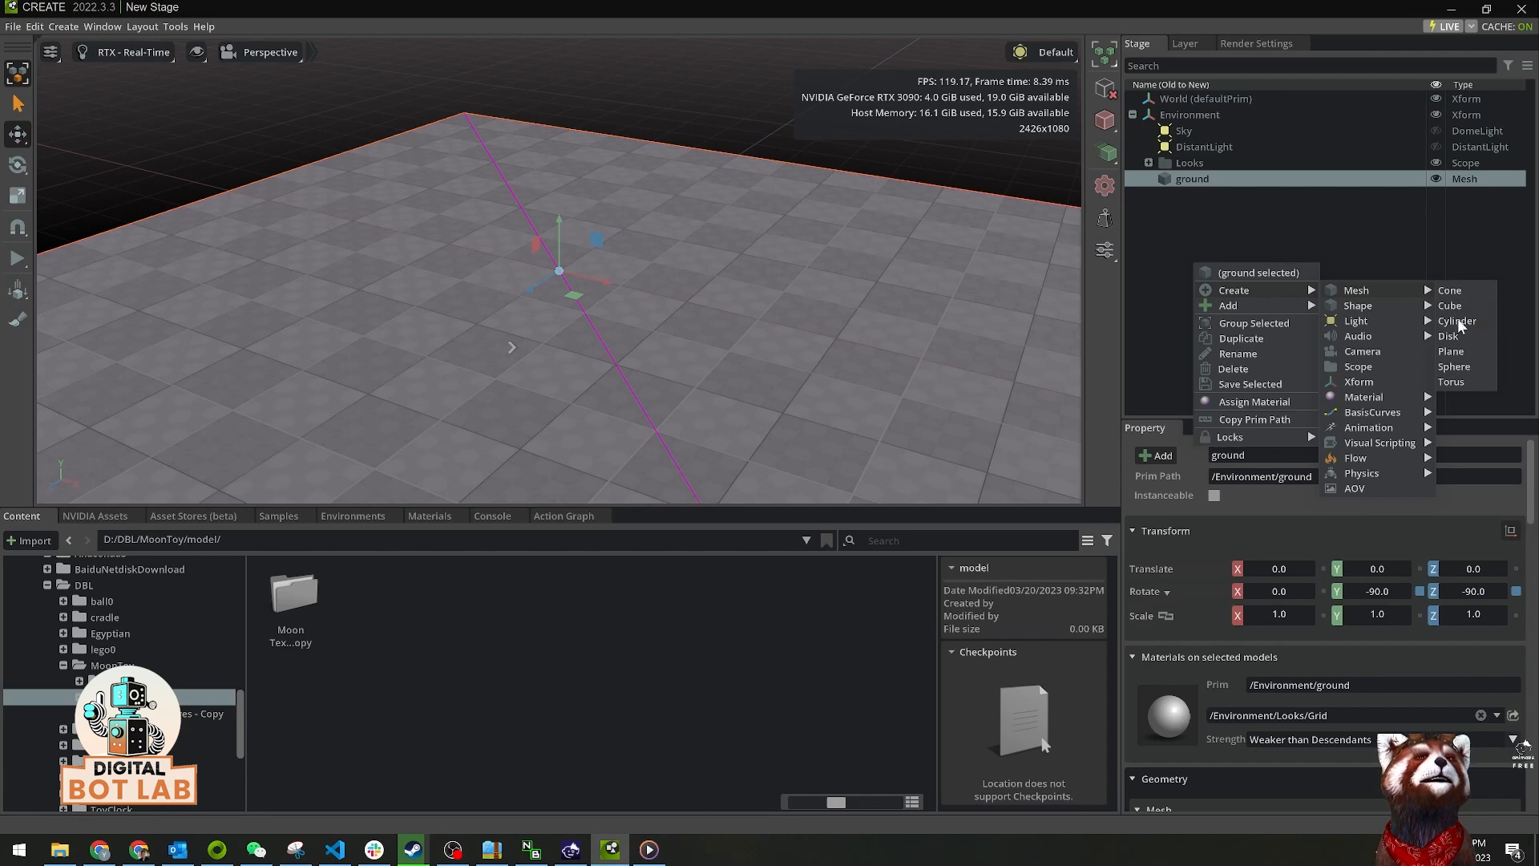
- Add a sphere mesh to the stage and delete the Environment prim with its contents
{"action": "left_click", "coordinate": [1452, 367]}
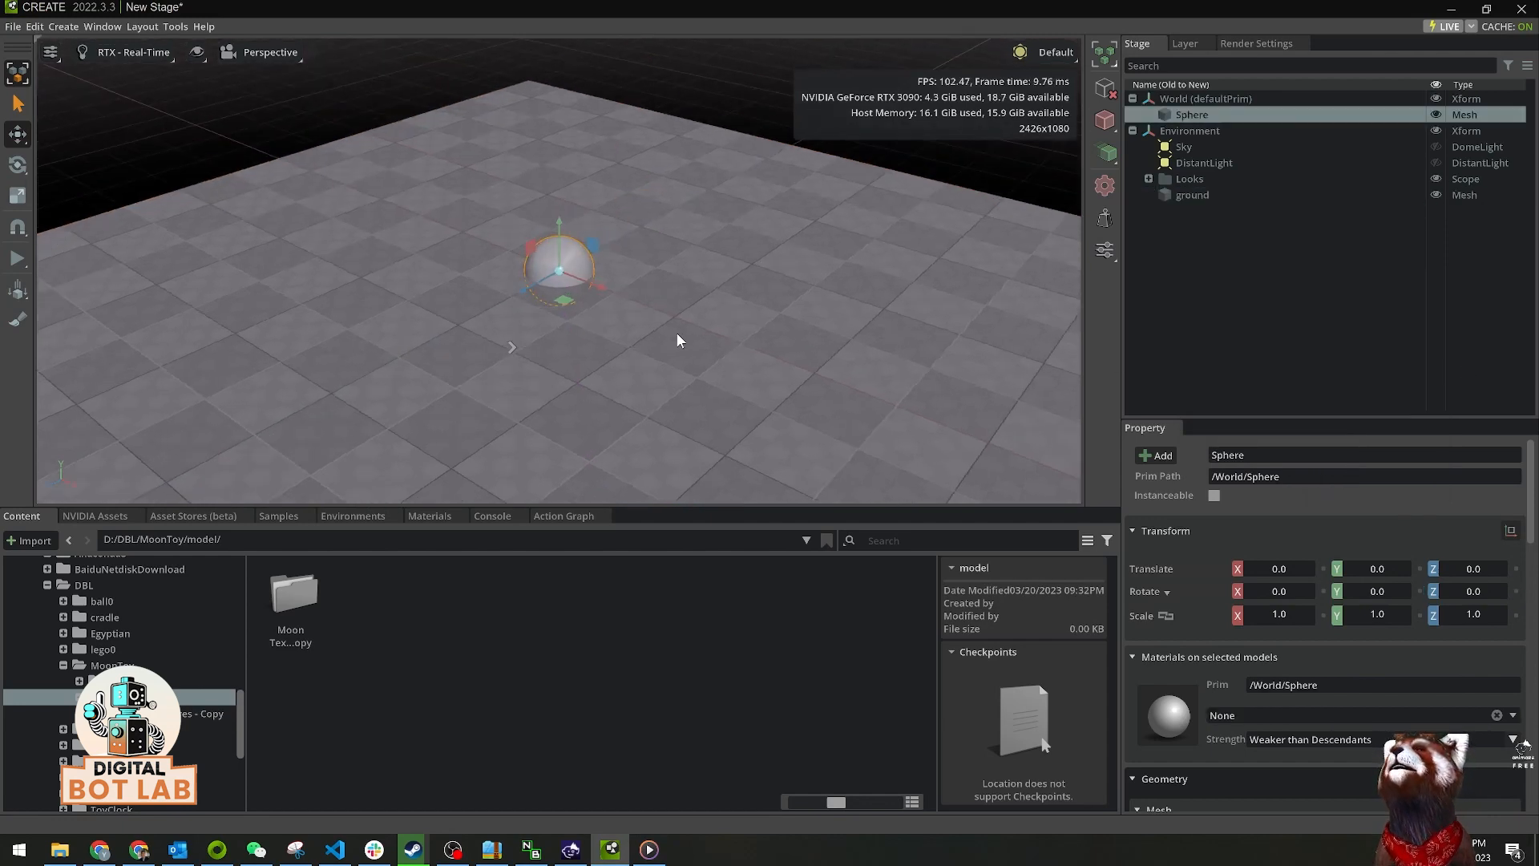
{"action": "scroll", "coordinate": [676, 332], "scroll_direction": "up", "scroll_amount": 5}
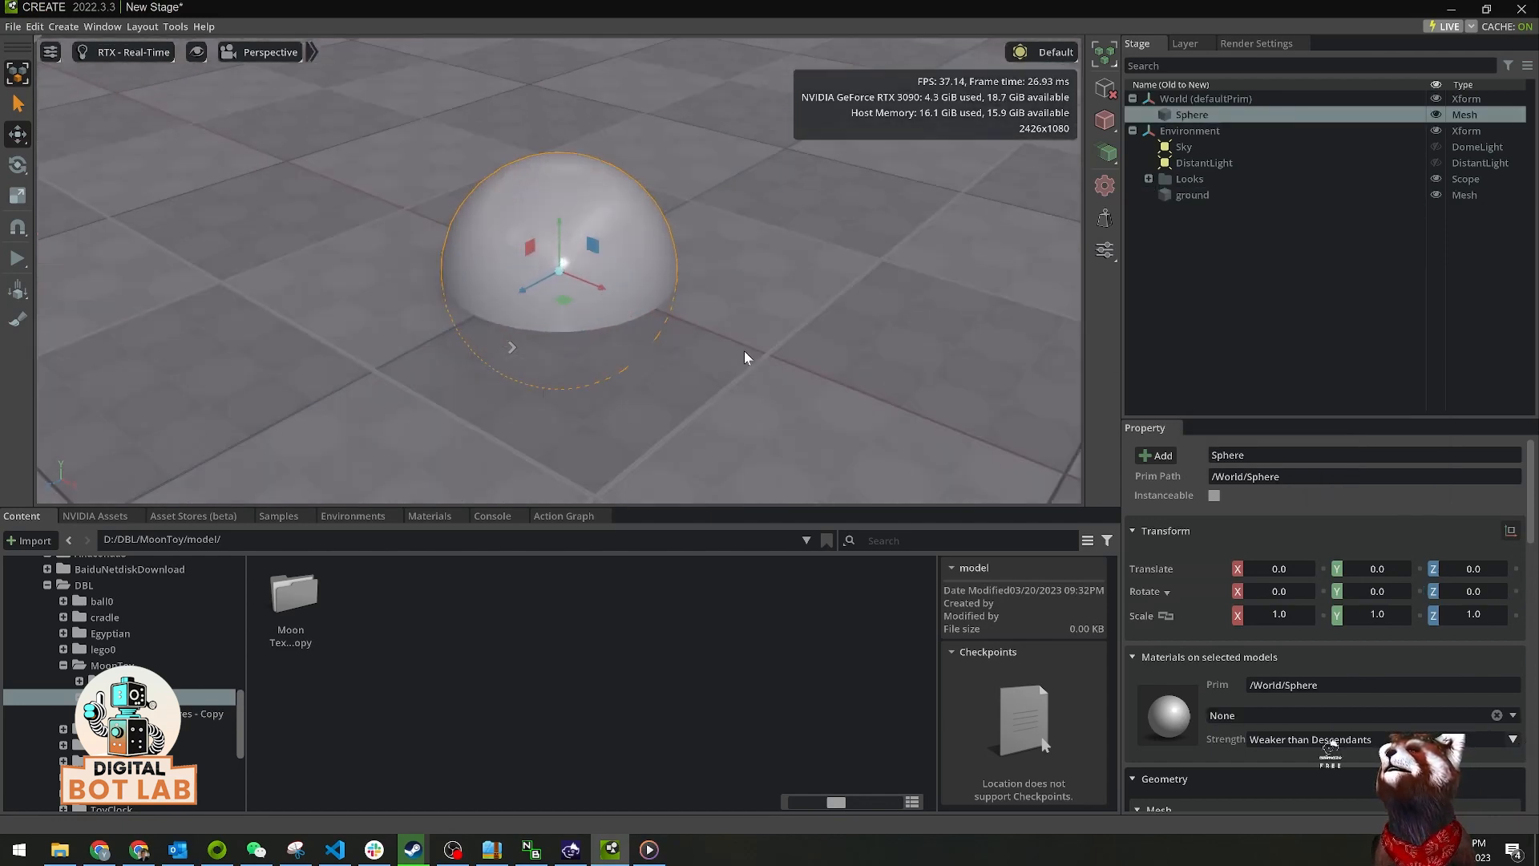
{"action": "left_click", "coordinate": [1223, 133]}
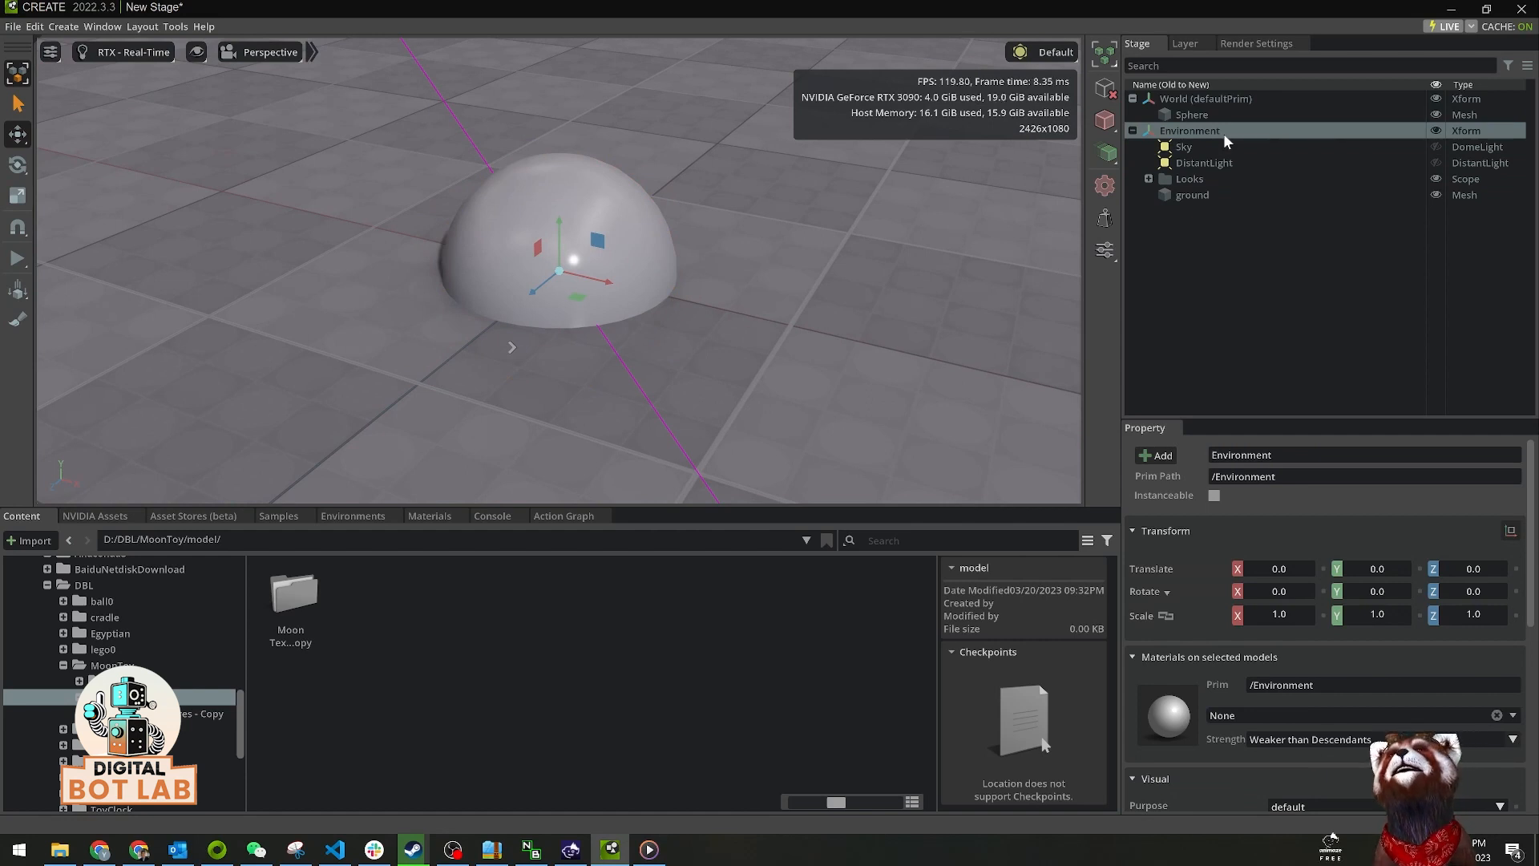
{"action": "key", "text": "Delete"}
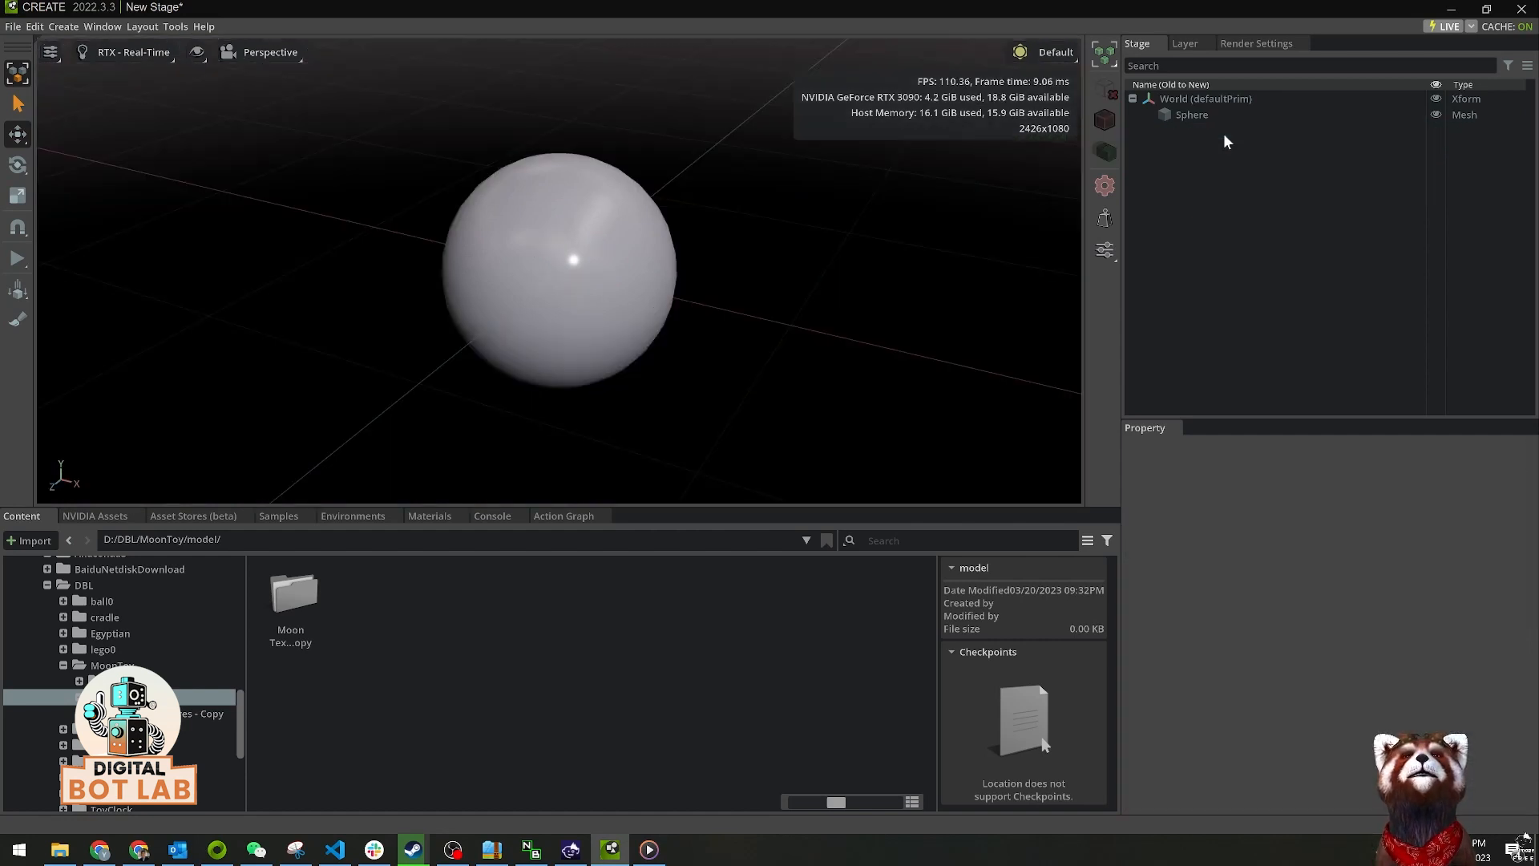
- Try the viewport's Stage Lights lighting mode and return to the Default light rig
{"action": "left_click", "coordinate": [1039, 56]}
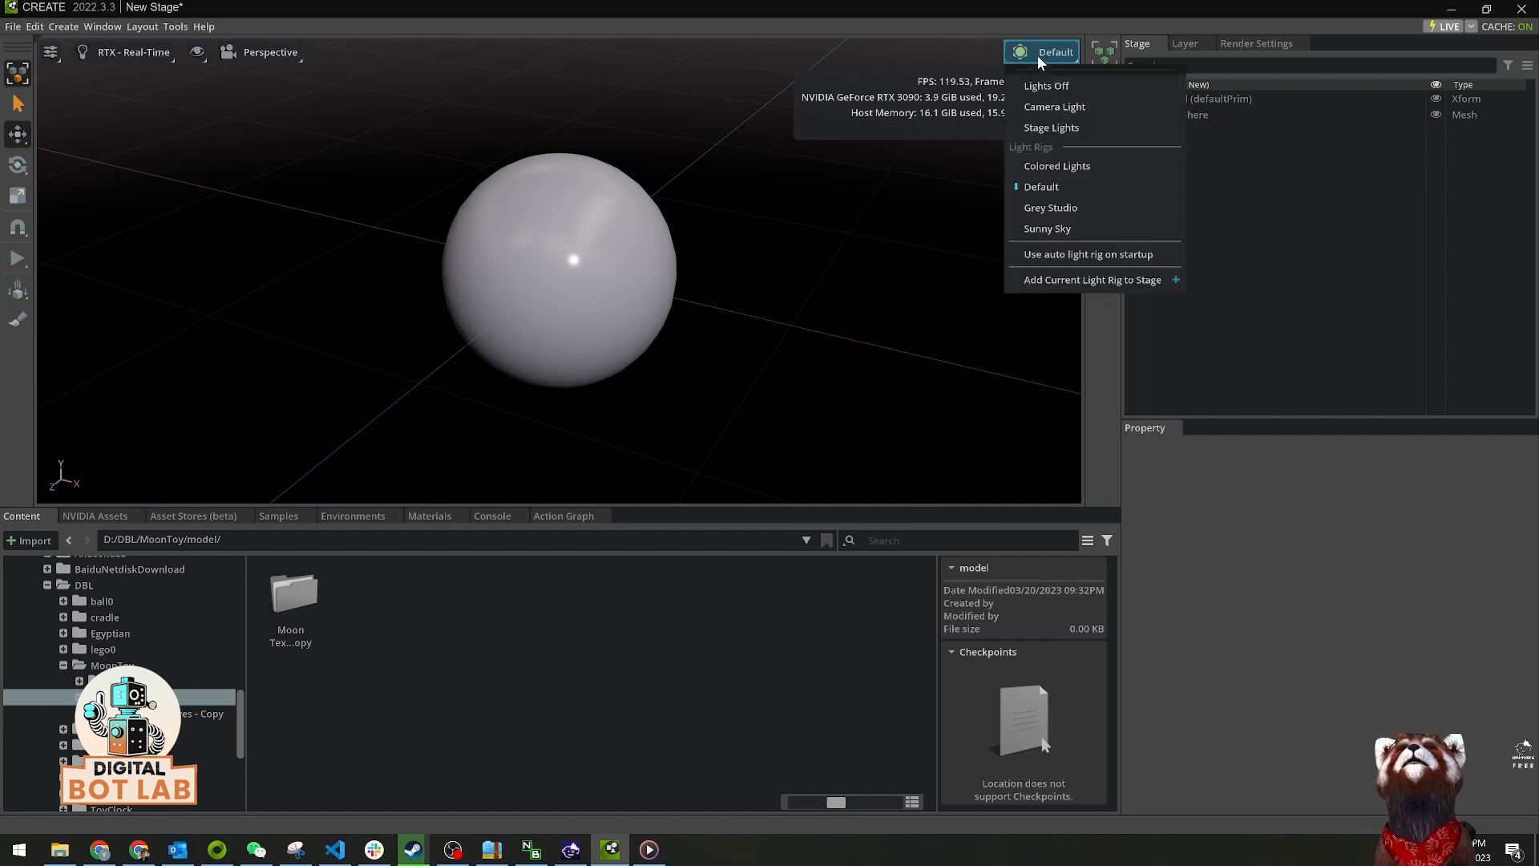
{"action": "left_click", "coordinate": [1059, 131]}
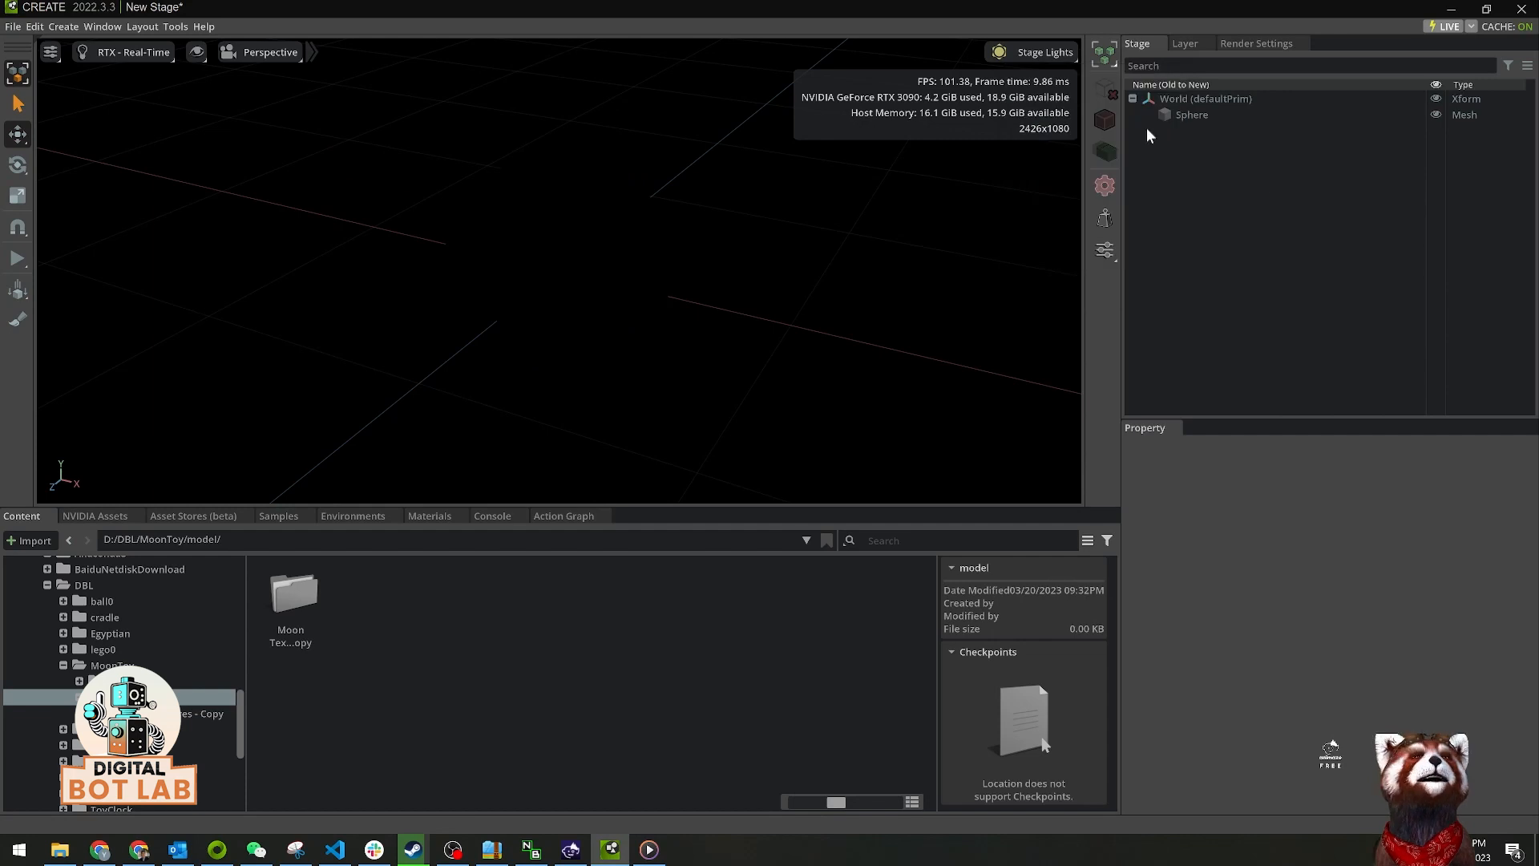
{"action": "left_click", "coordinate": [1042, 52]}
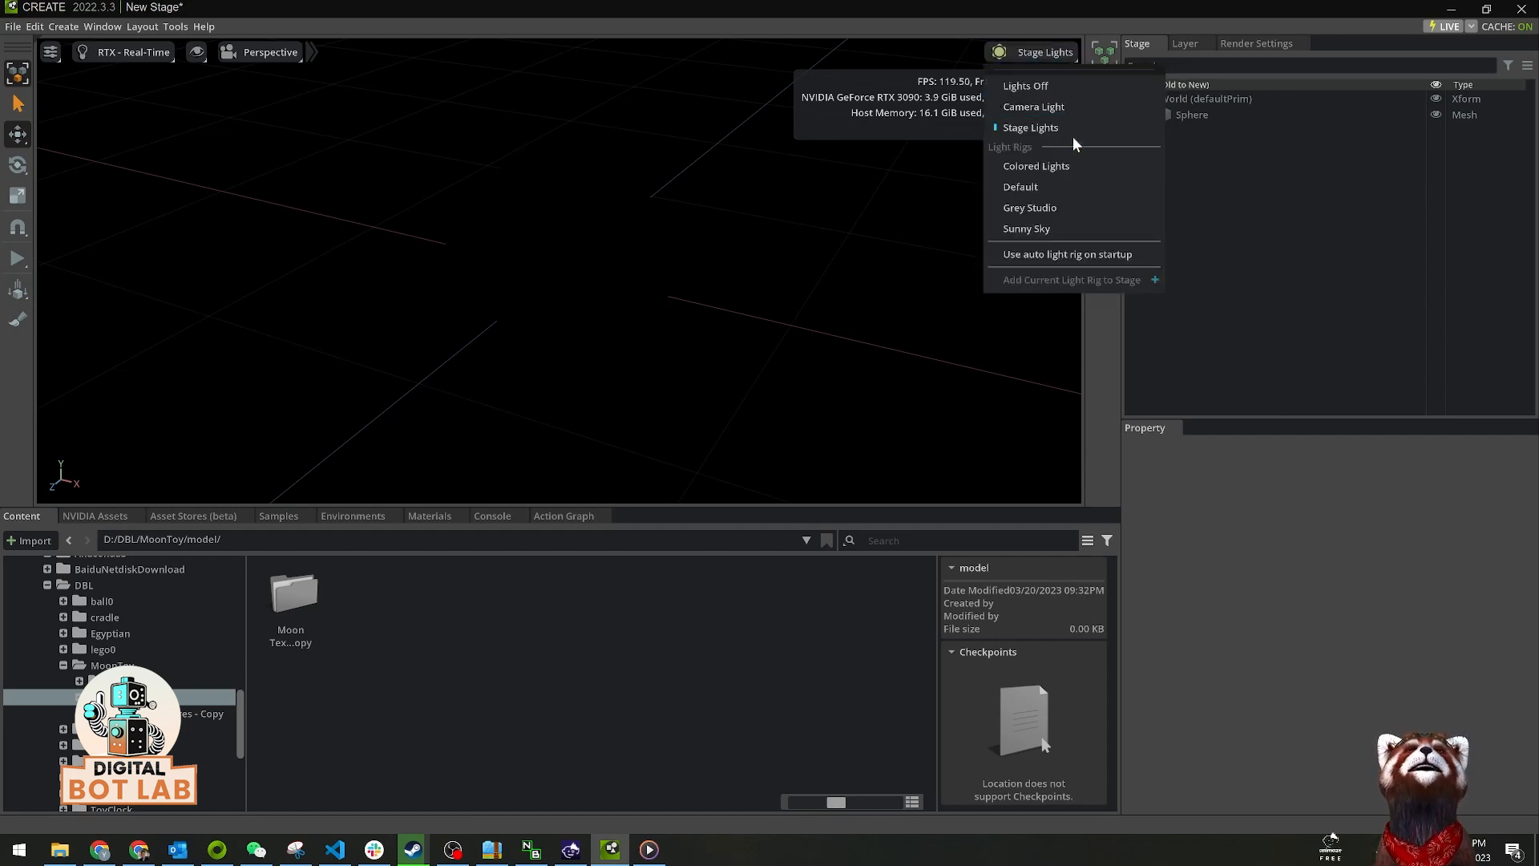
{"action": "left_click", "coordinate": [1046, 189]}
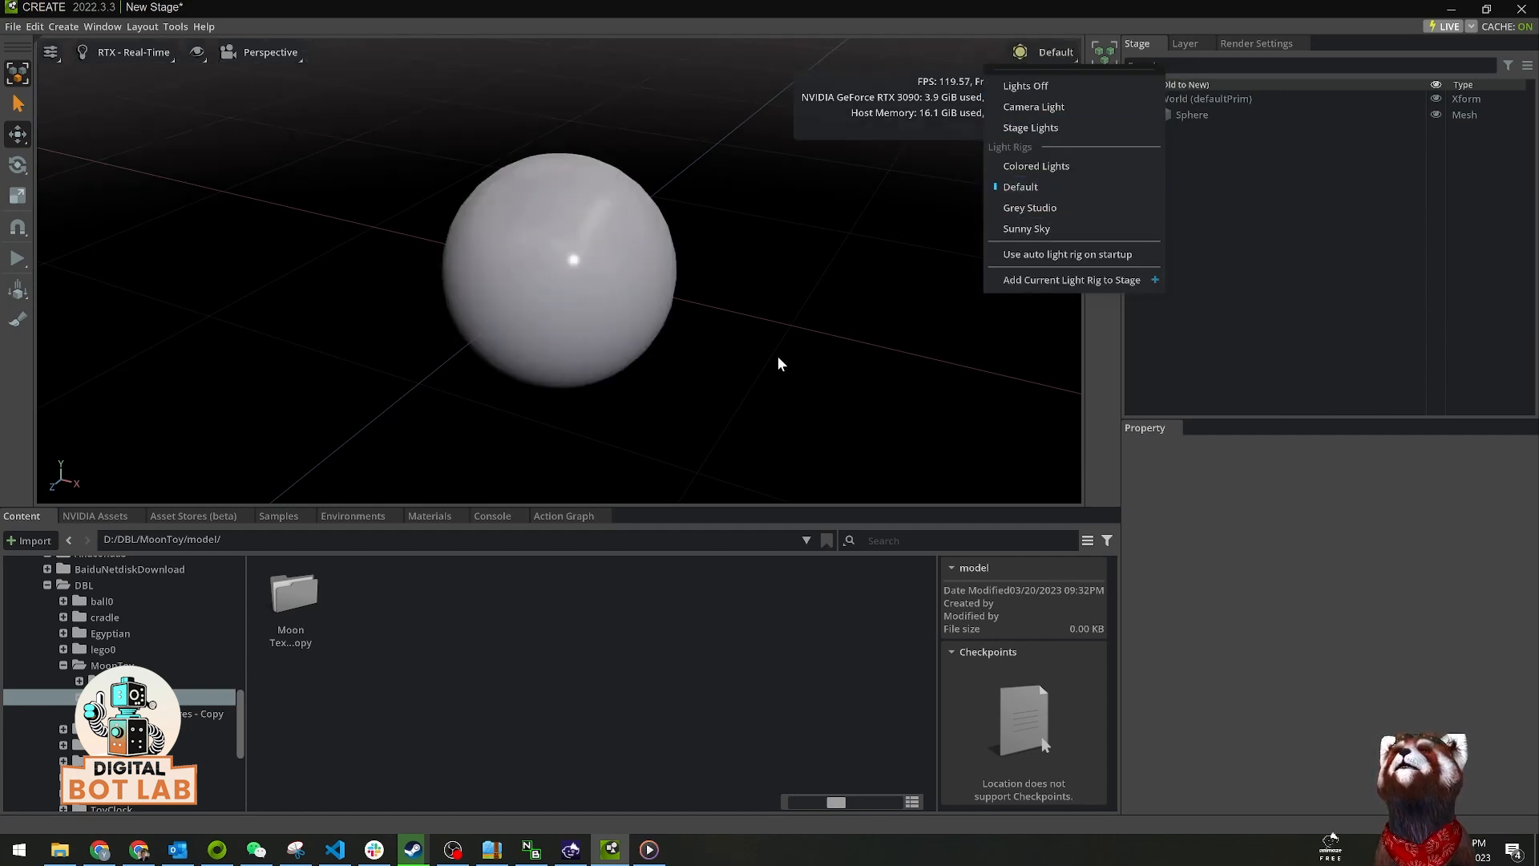
- Create an OmniGlass material on the sphere
{"action": "left_click", "coordinate": [664, 318]}
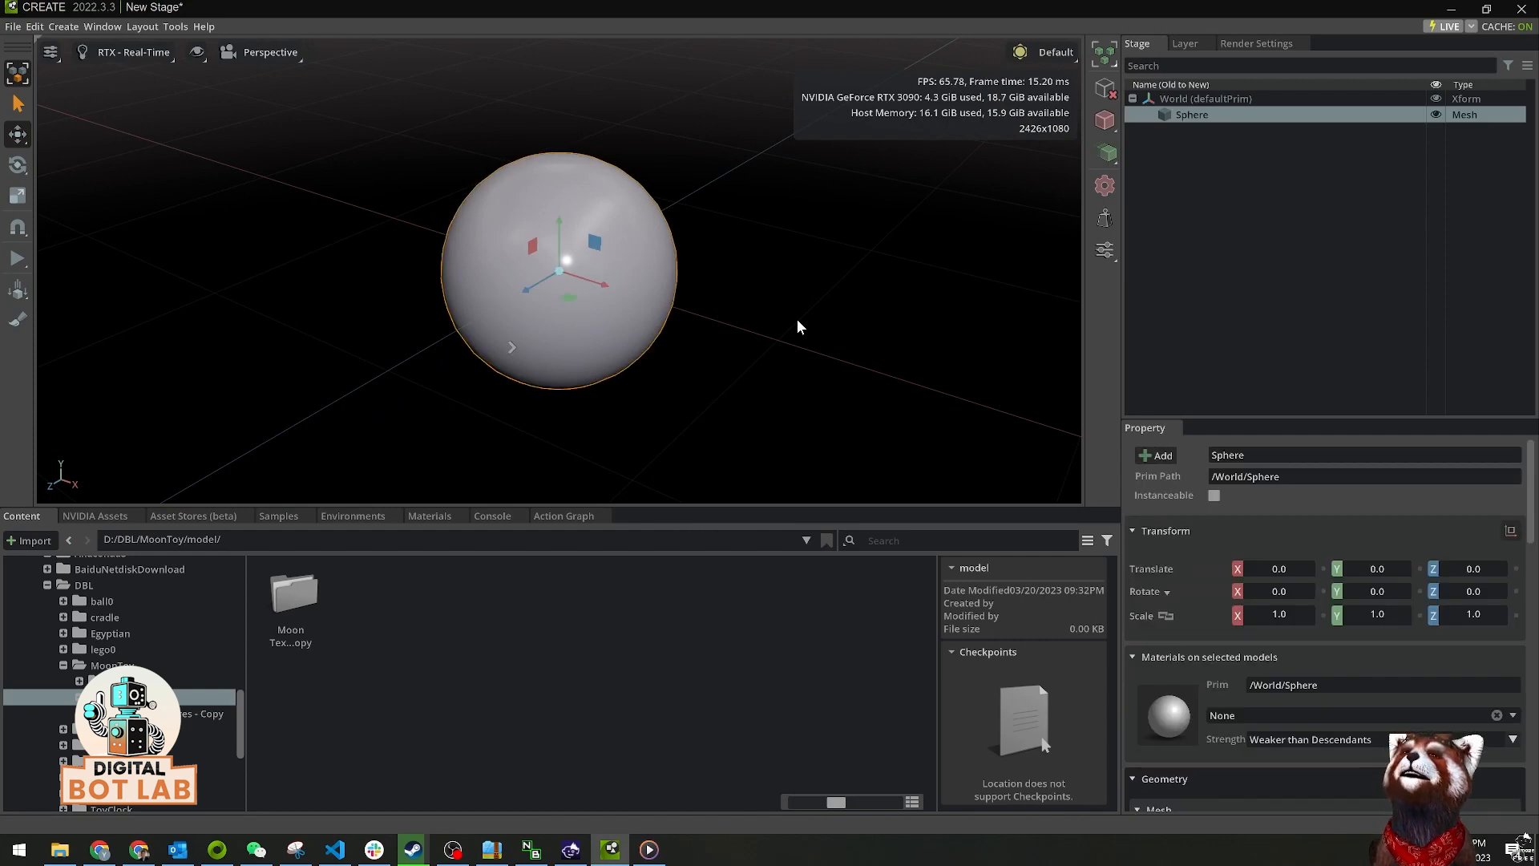
{"action": "right_click", "coordinate": [1206, 119]}
{"action": "mouse_move", "coordinate": [1248, 150]}
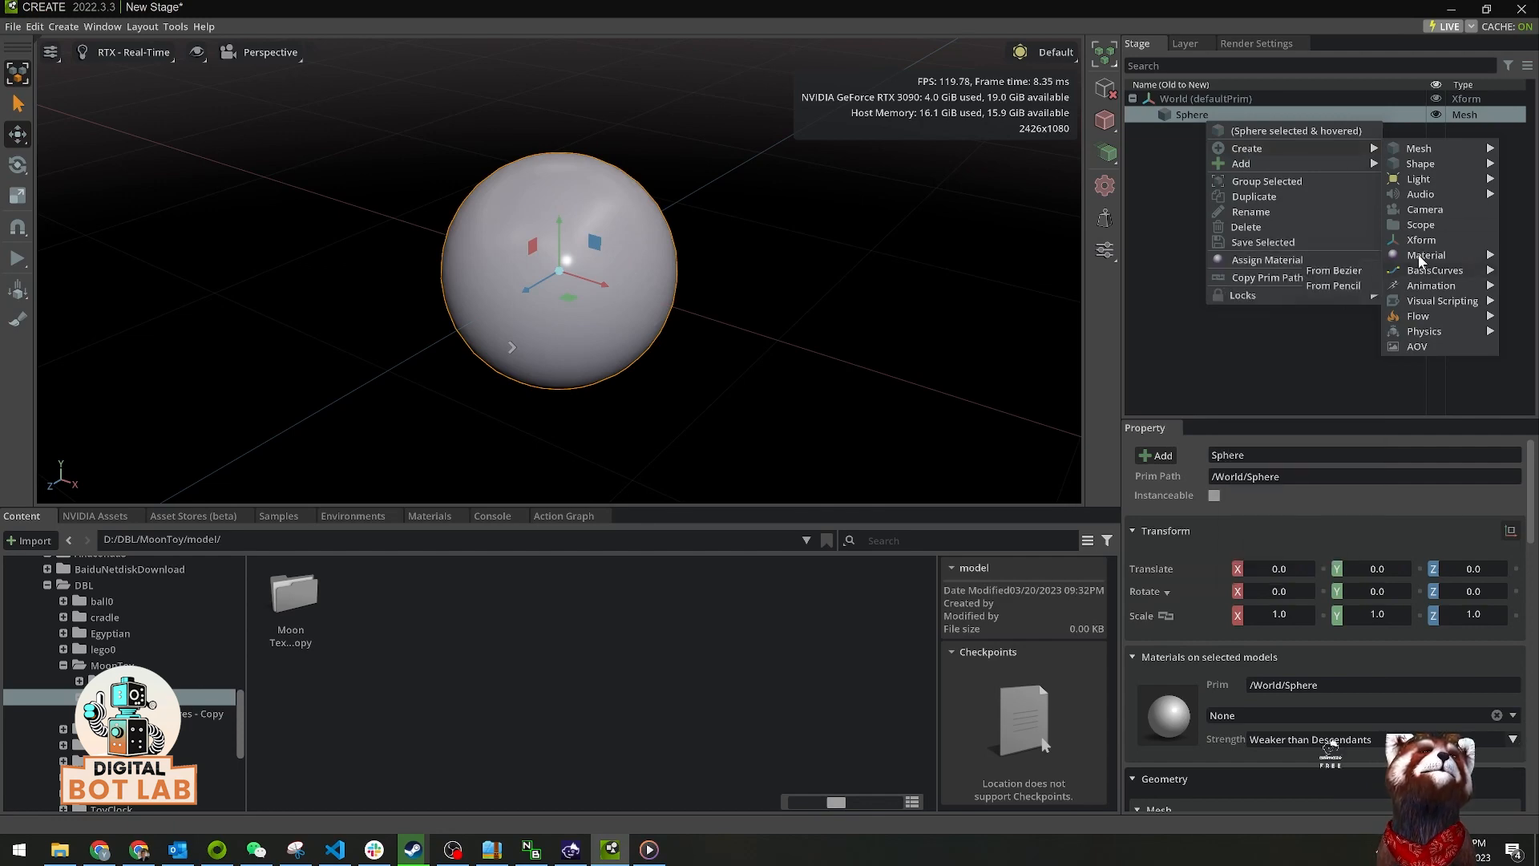
{"action": "mouse_move", "coordinate": [1418, 257]}
{"action": "left_click", "coordinate": [1269, 361]}
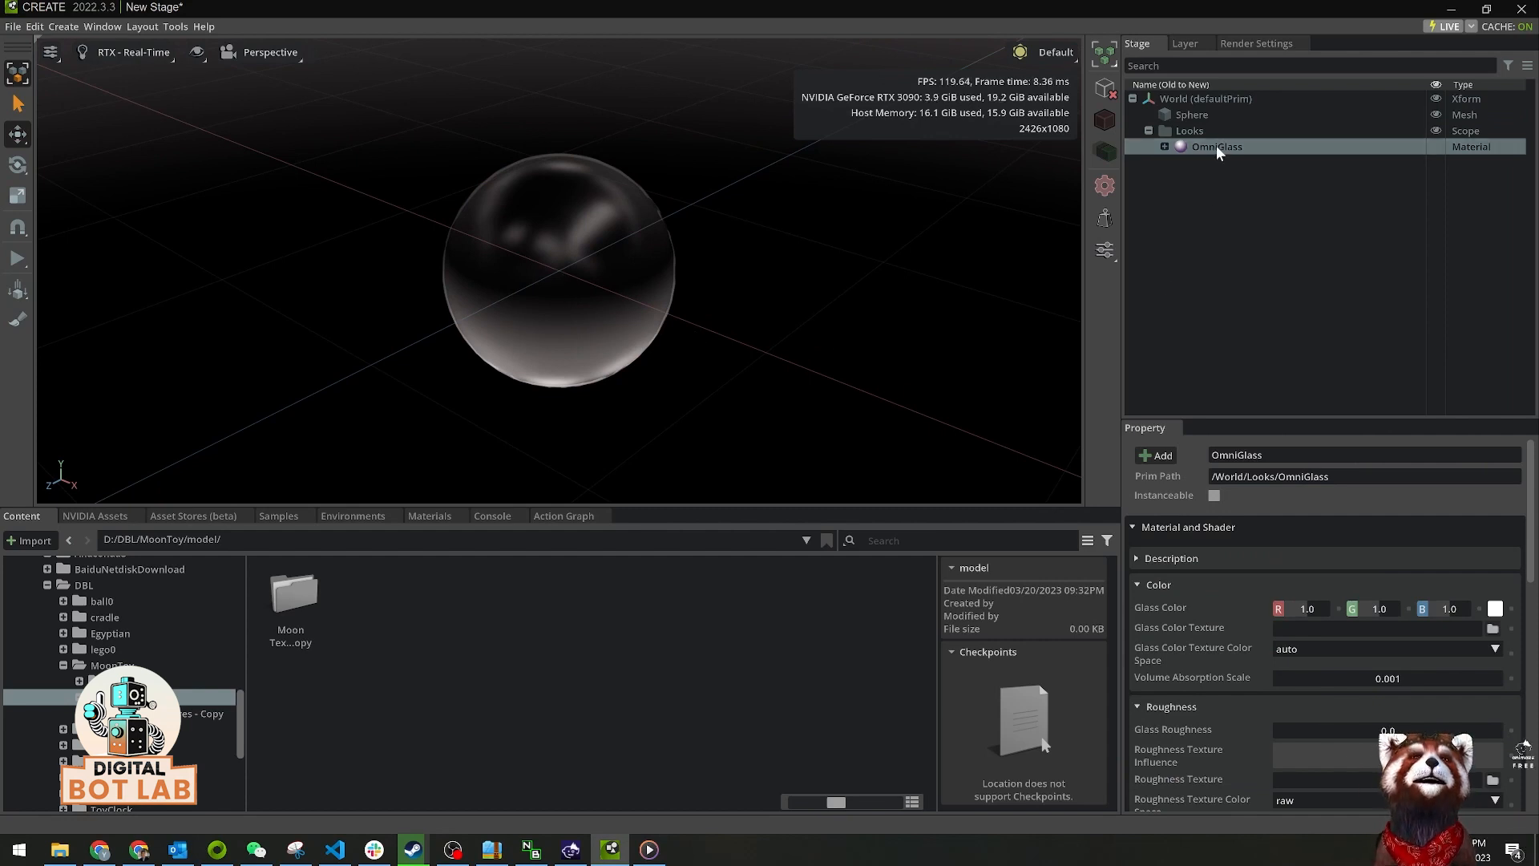
- Assign 8K Moon_Diff_16K.tif from Moon Textures - Copy as the OmniGlass color texture and the folder's other TIF as its roughness texture
{"action": "left_click_drag", "start_coordinate": [1357, 415], "coordinate": [1357, 345]}
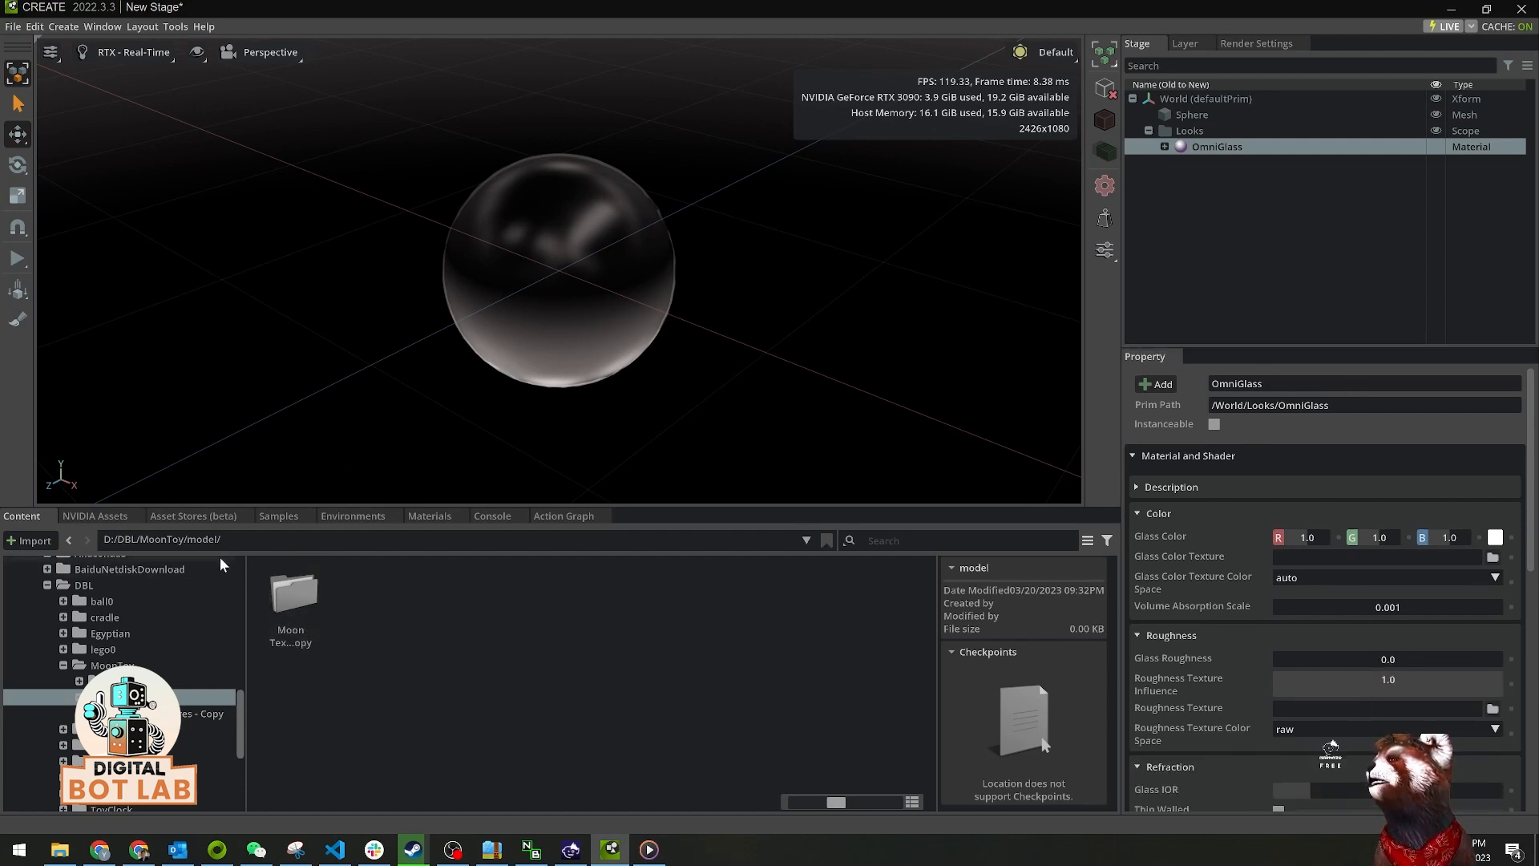
{"action": "double_click", "coordinate": [306, 604]}
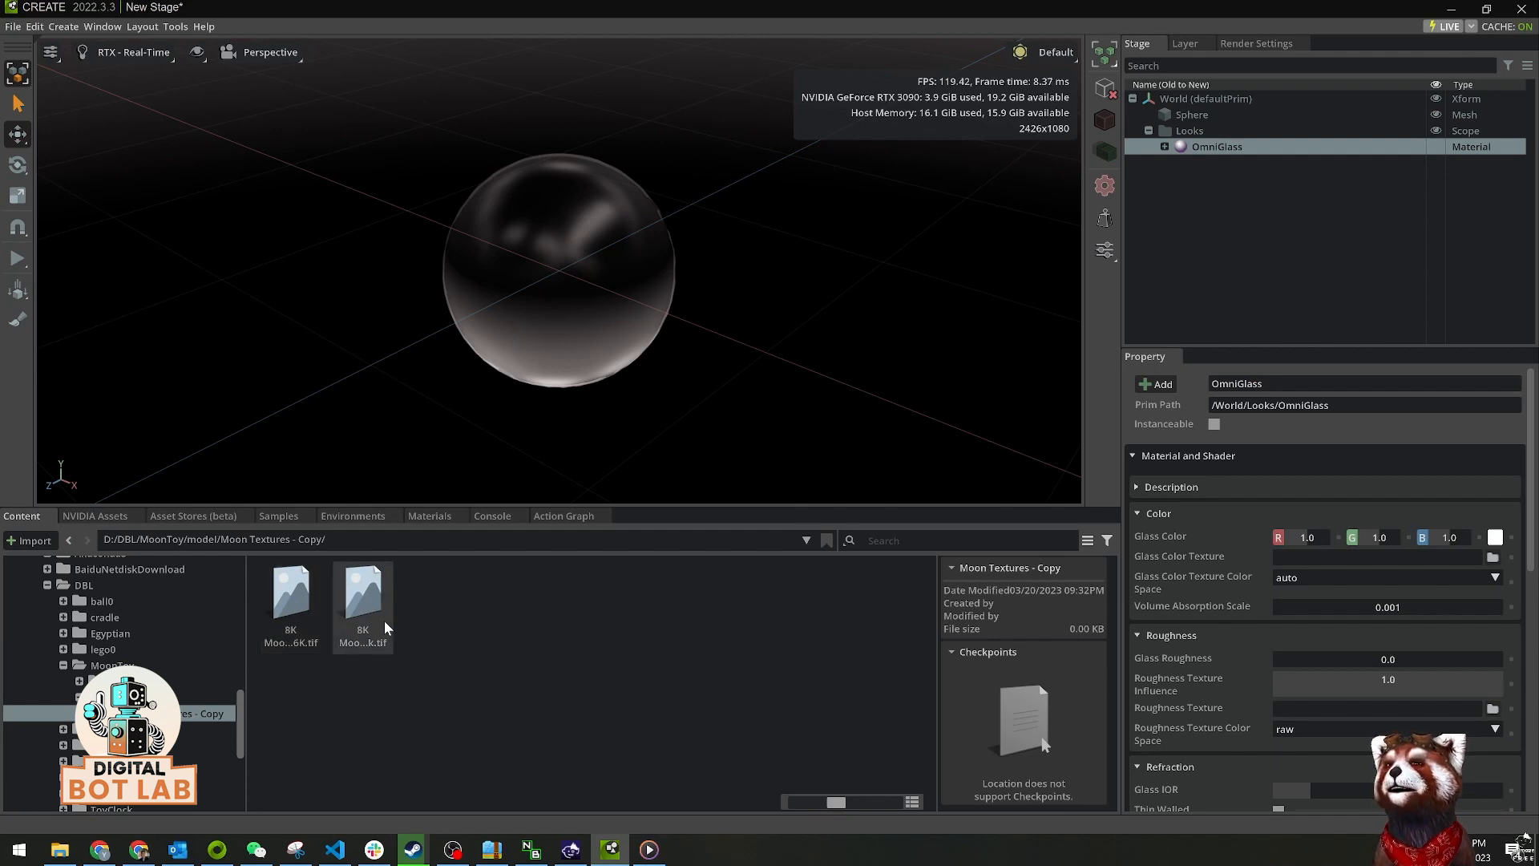
{"action": "left_click", "coordinate": [303, 604]}
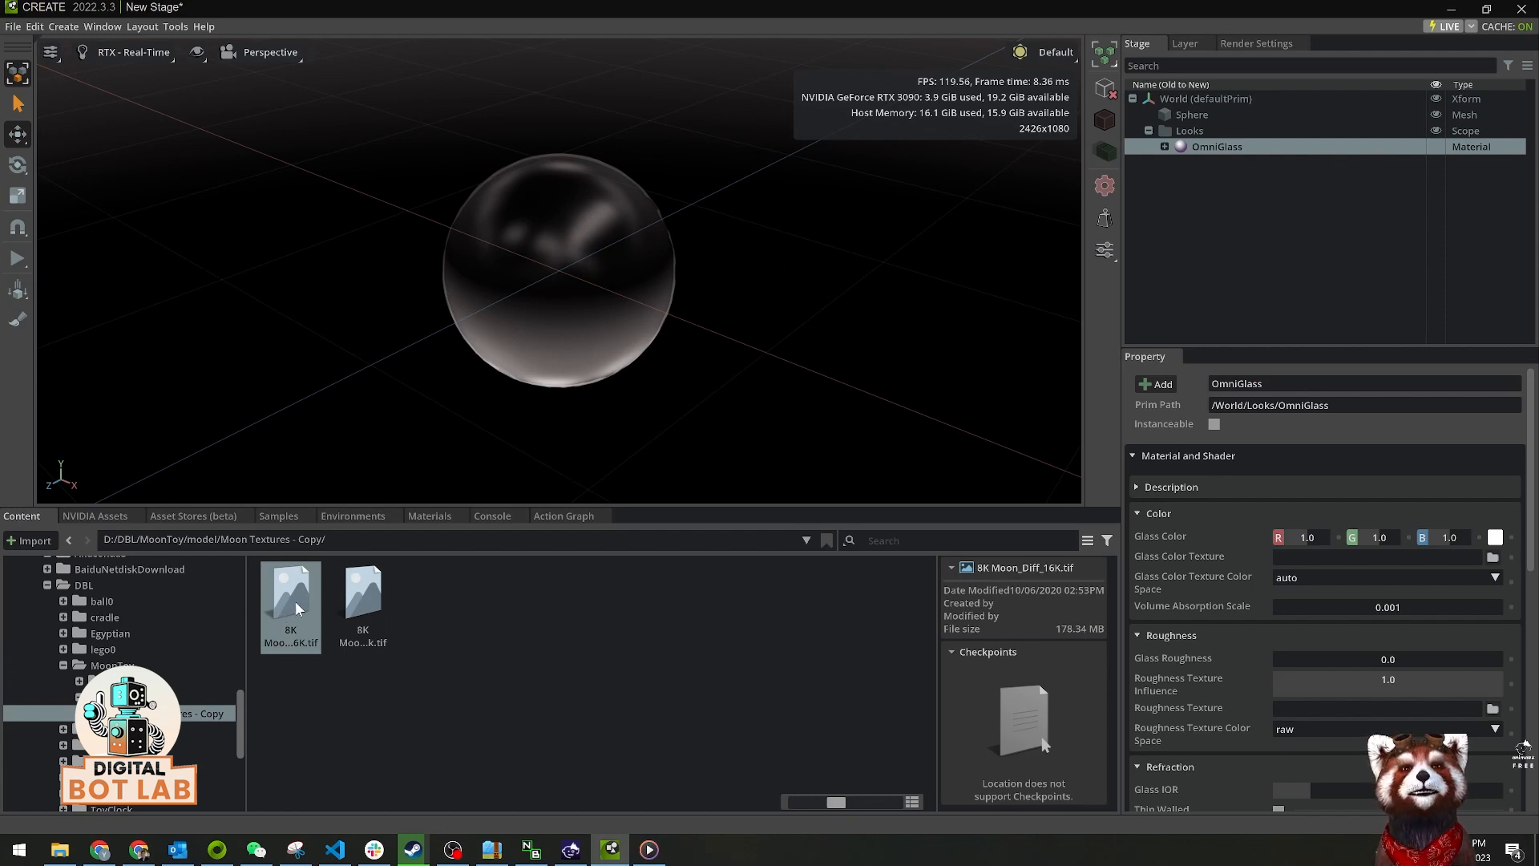
{"action": "left_click_drag", "start_coordinate": [300, 605], "coordinate": [1179, 557]}
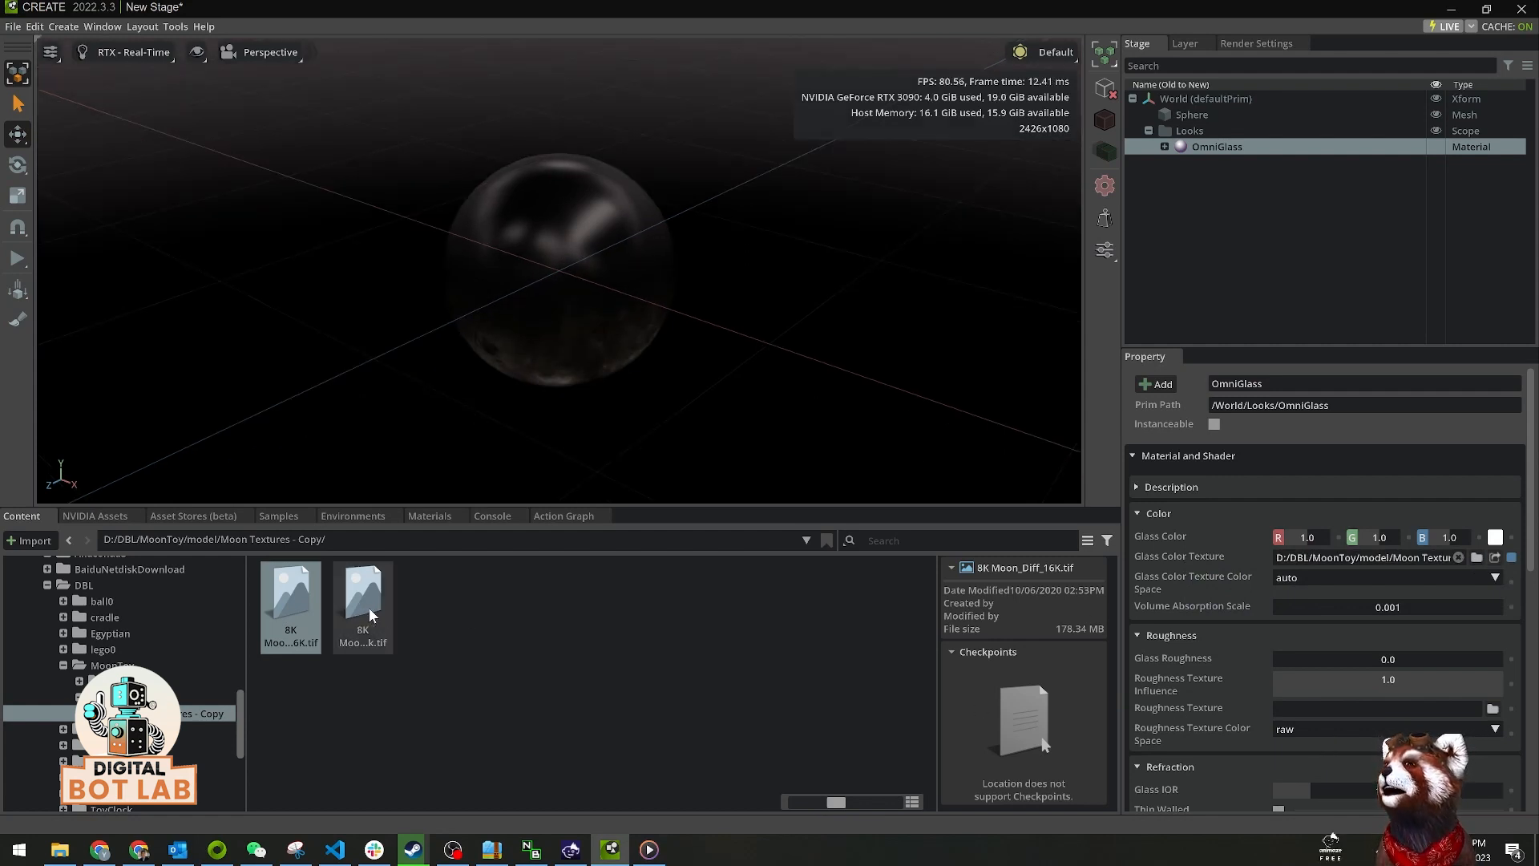
{"action": "left_click_drag", "start_coordinate": [368, 604], "coordinate": [1310, 706]}
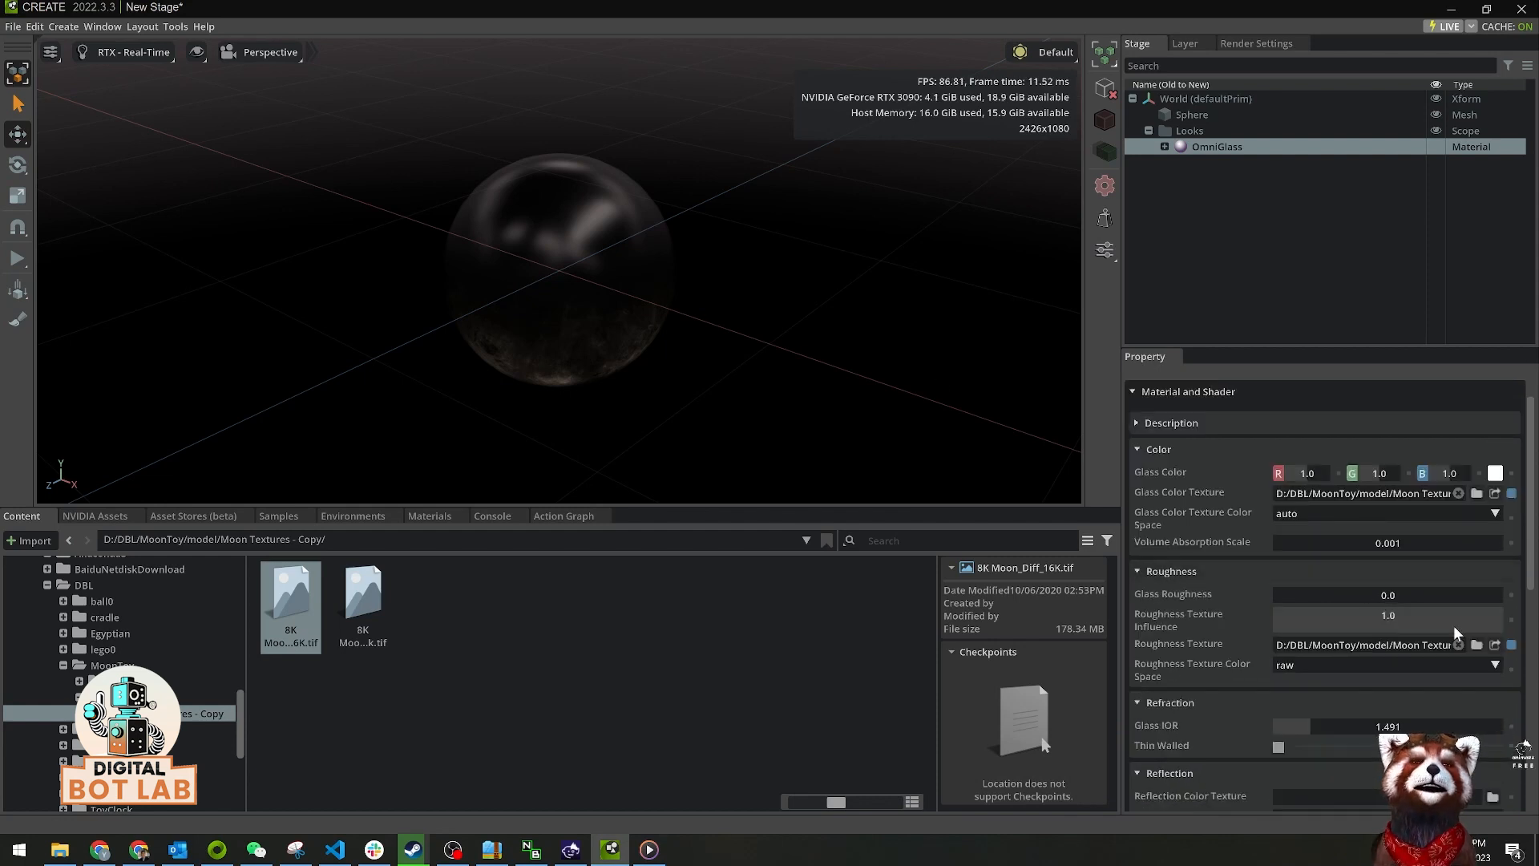
- Set the OmniGlass material's Glass Roughness to 0.07 and enable Thin Walled
{"action": "mouse_move", "coordinate": [1281, 596]}
{"action": "left_mouse_down"}
{"action": "mouse_move", "coordinate": [1383, 595]}
{"action": "mouse_move", "coordinate": [1291, 598]}
{"action": "left_mouse_up"}
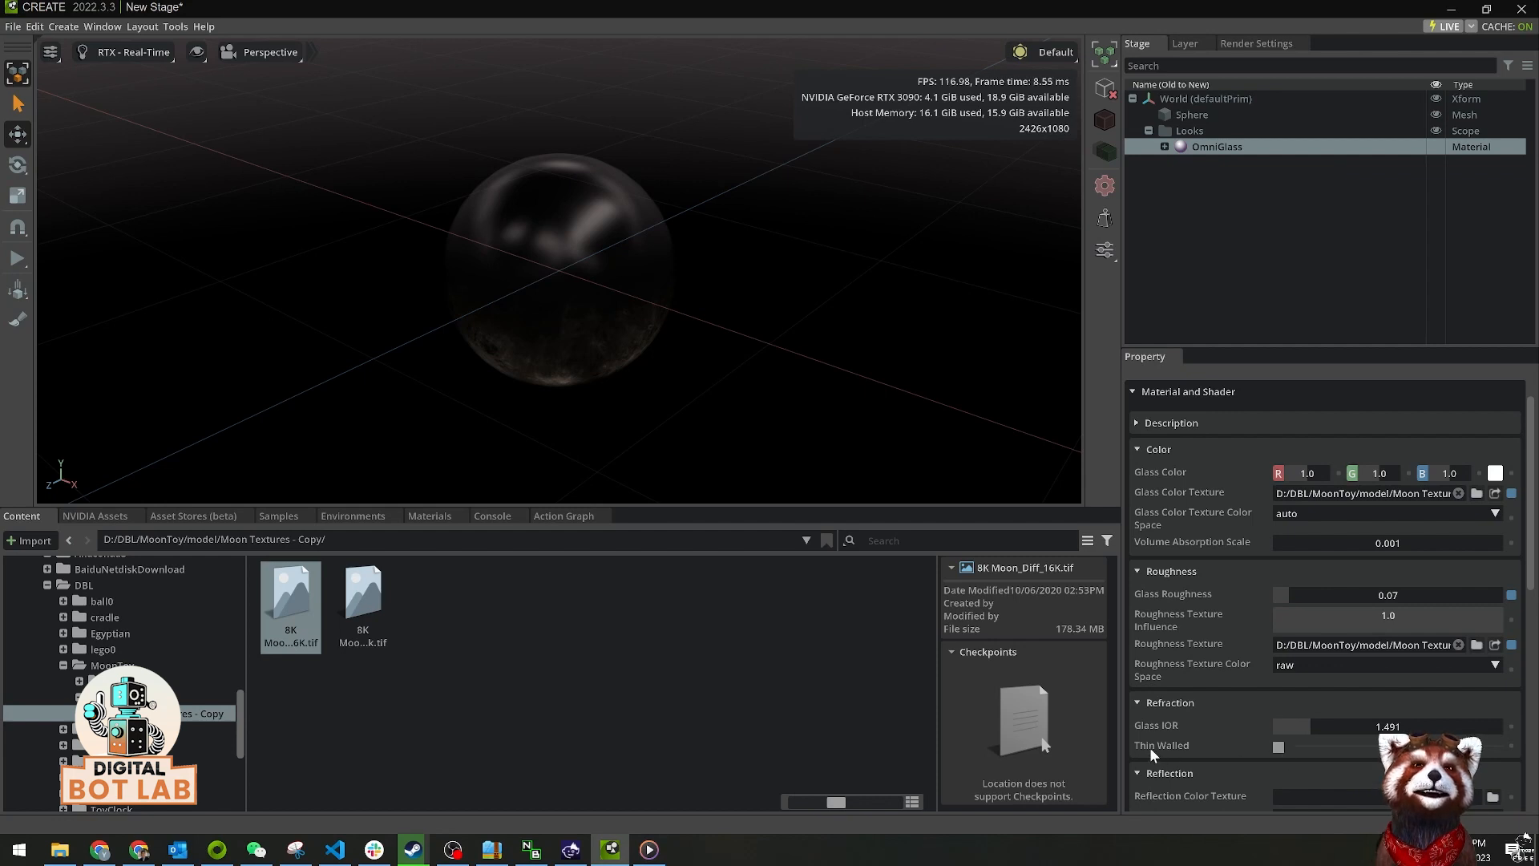
{"action": "mouse_move", "coordinate": [1183, 752]}
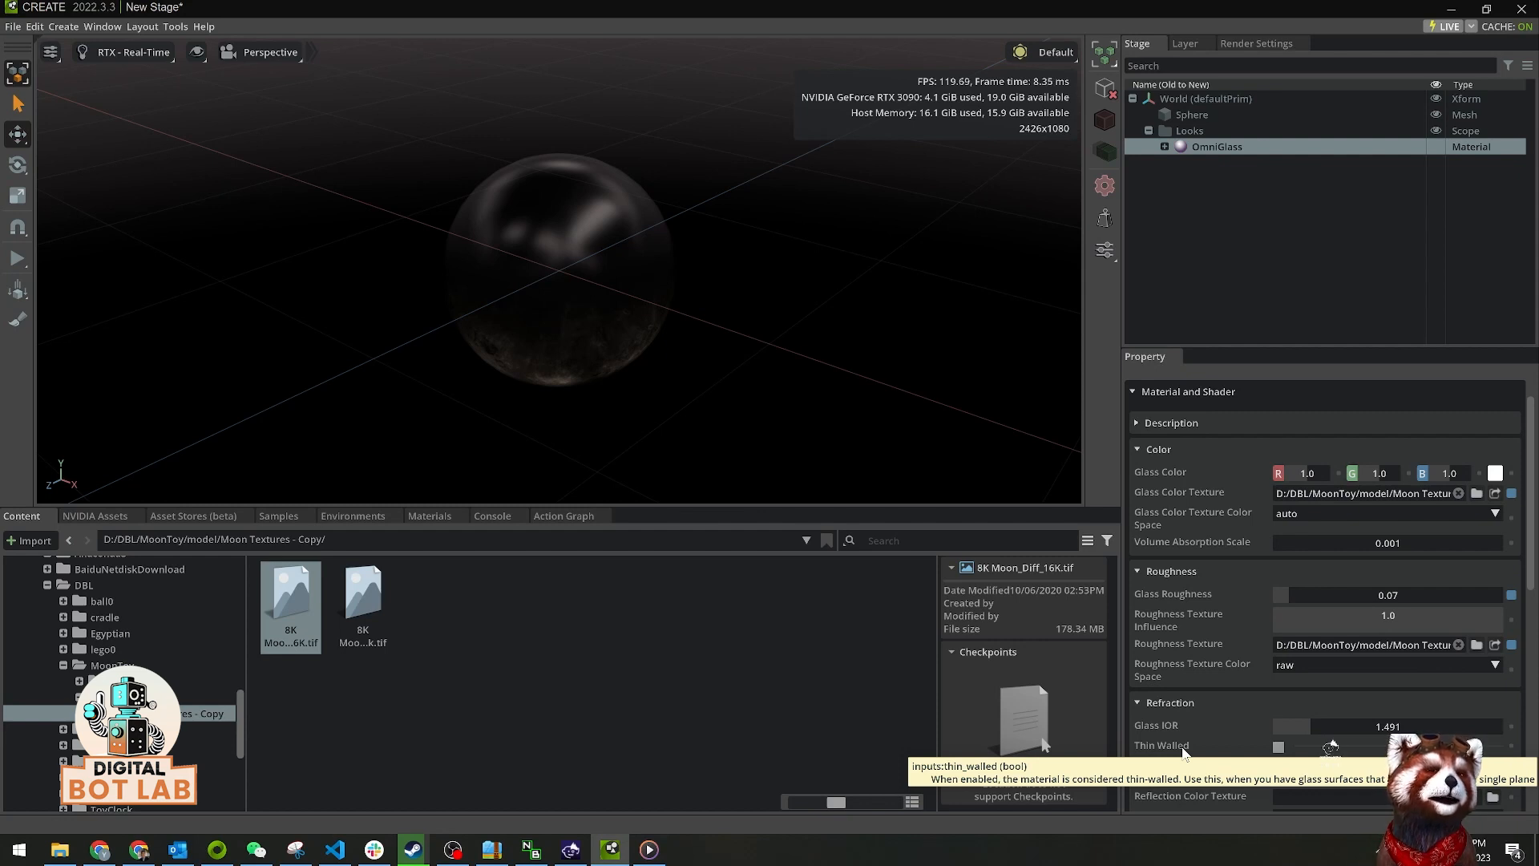
{"action": "left_click", "coordinate": [1278, 747]}
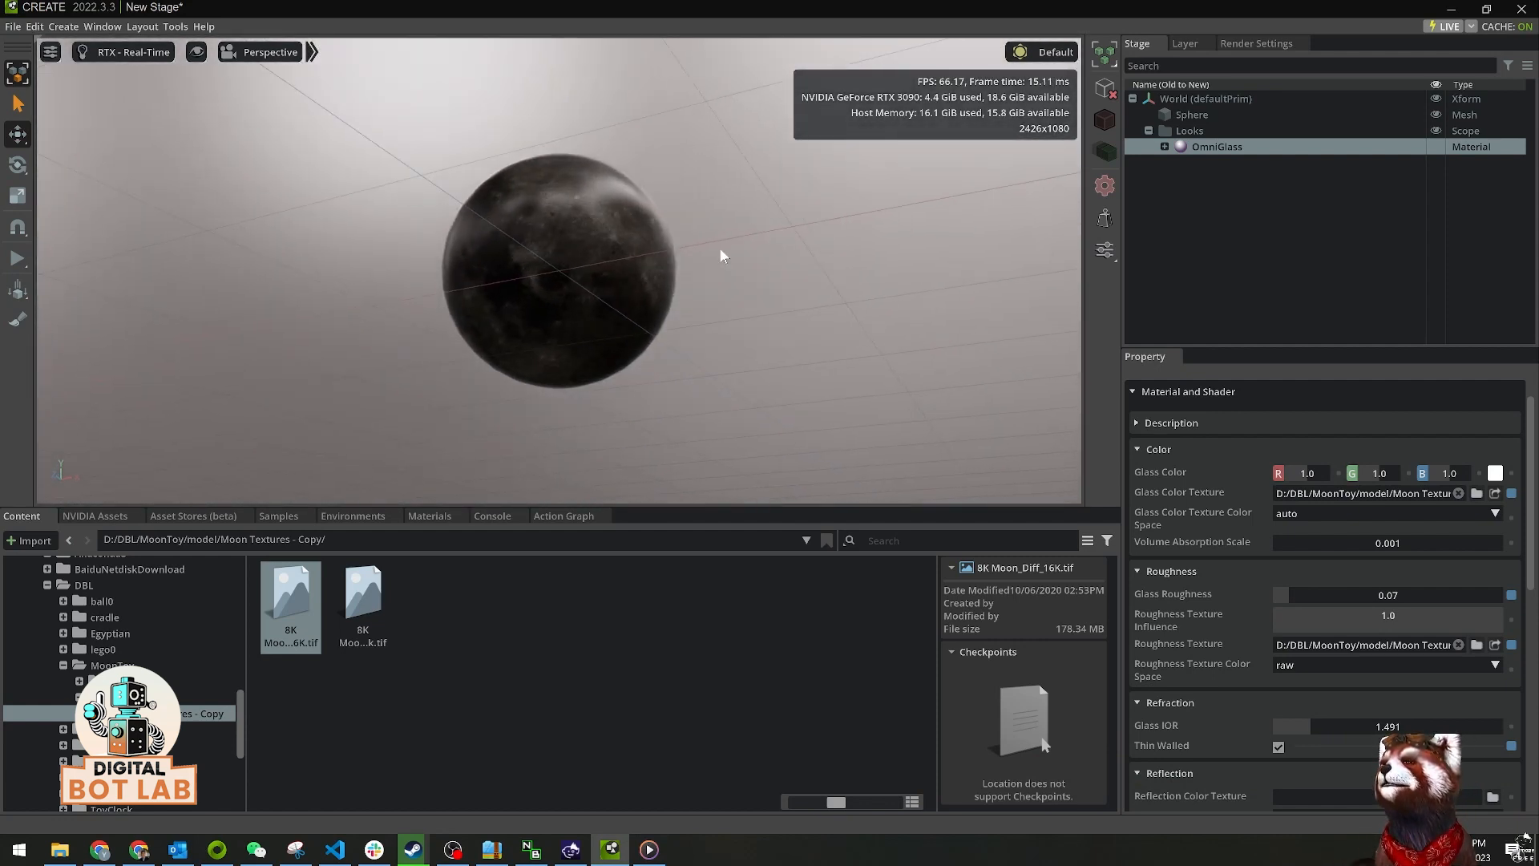
{"action": "left_click_drag", "start_coordinate": [720, 249], "coordinate": [739, 350], "text": "alt"}
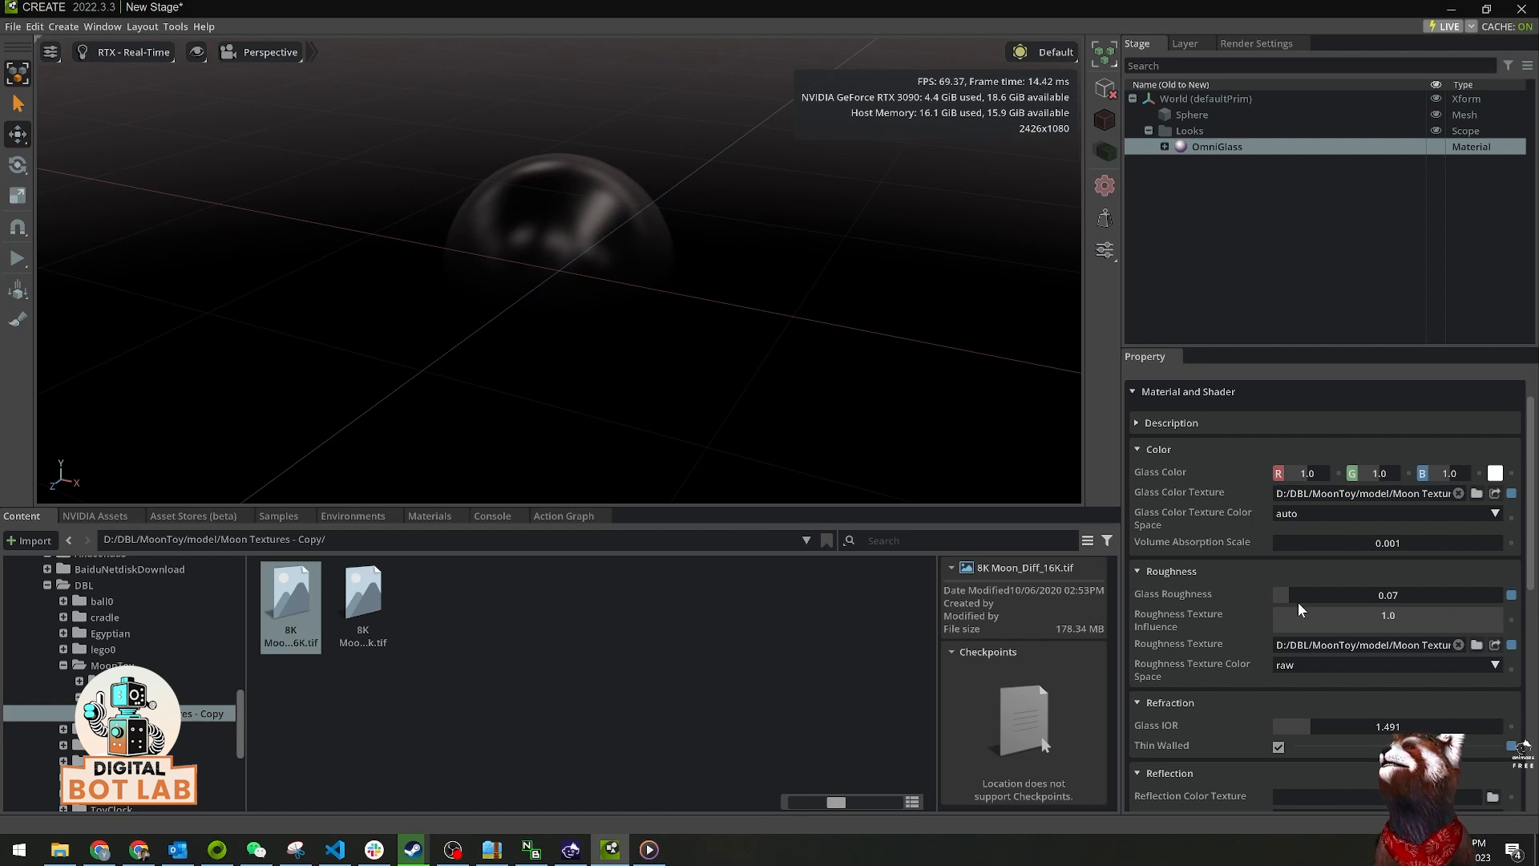
- Lower the OmniGlass material's Glass IOR to 1.28
{"action": "left_click_drag", "start_coordinate": [1306, 727], "coordinate": [1297, 728]}
{"action": "mouse_move", "coordinate": [657, 319]}
{"action": "left_mouse_down", "text": "alt"}
{"action": "mouse_move", "coordinate": [726, 237]}
{"action": "mouse_move", "coordinate": [691, 267]}
{"action": "mouse_move", "coordinate": [717, 297]}
{"action": "left_mouse_up", "text": "alt"}
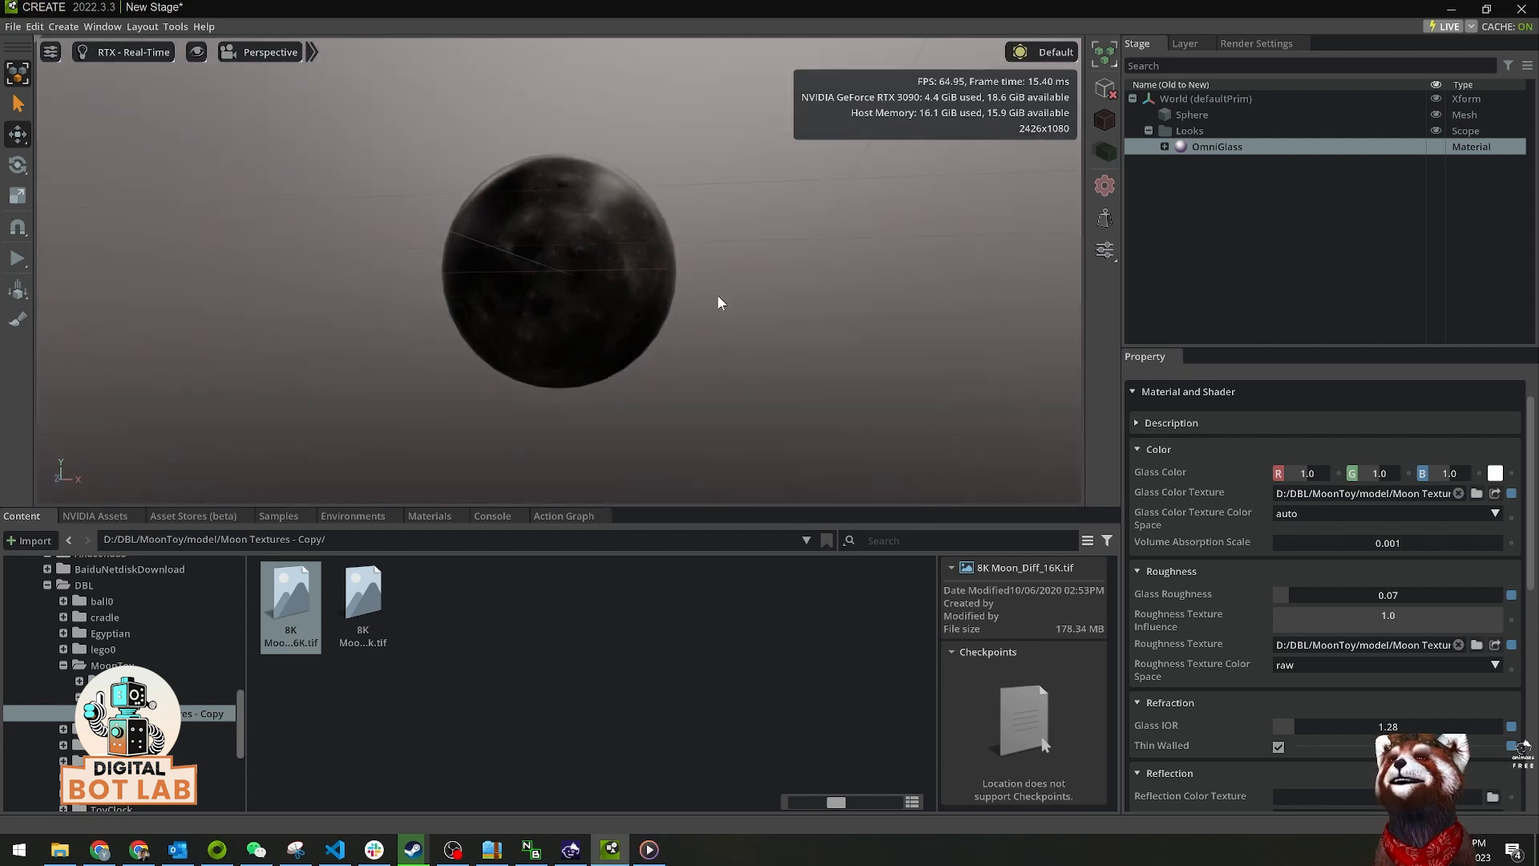
- Switch the viewport renderer to RTX - Interactive (Path Tracing) and clear the selection
{"action": "left_click", "coordinate": [130, 57]}
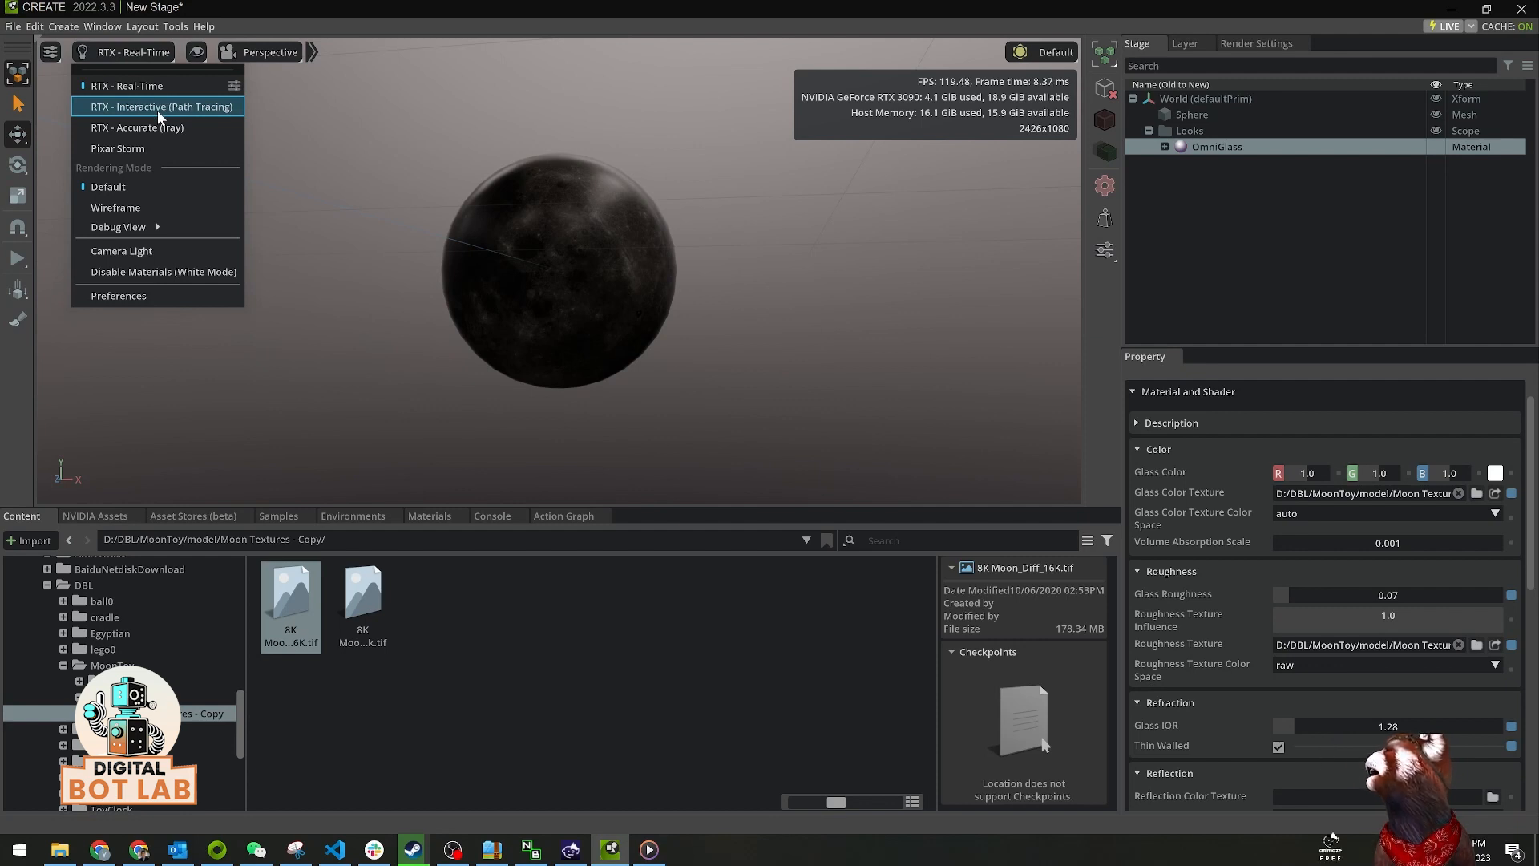
{"action": "left_click", "coordinate": [157, 111]}
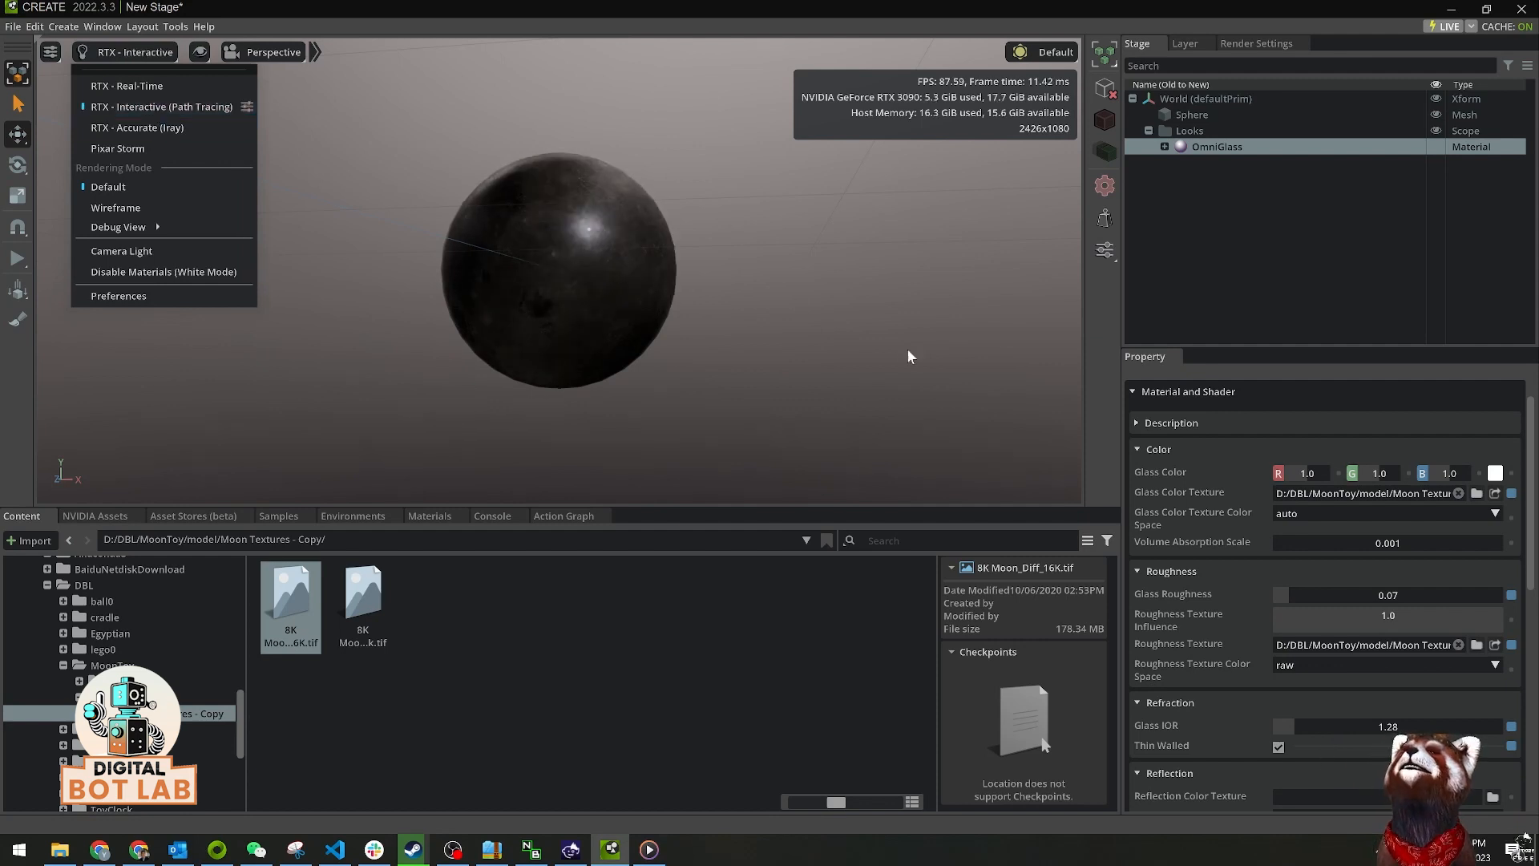
{"action": "left_click", "coordinate": [762, 313]}
{"action": "left_click", "coordinate": [1243, 254]}
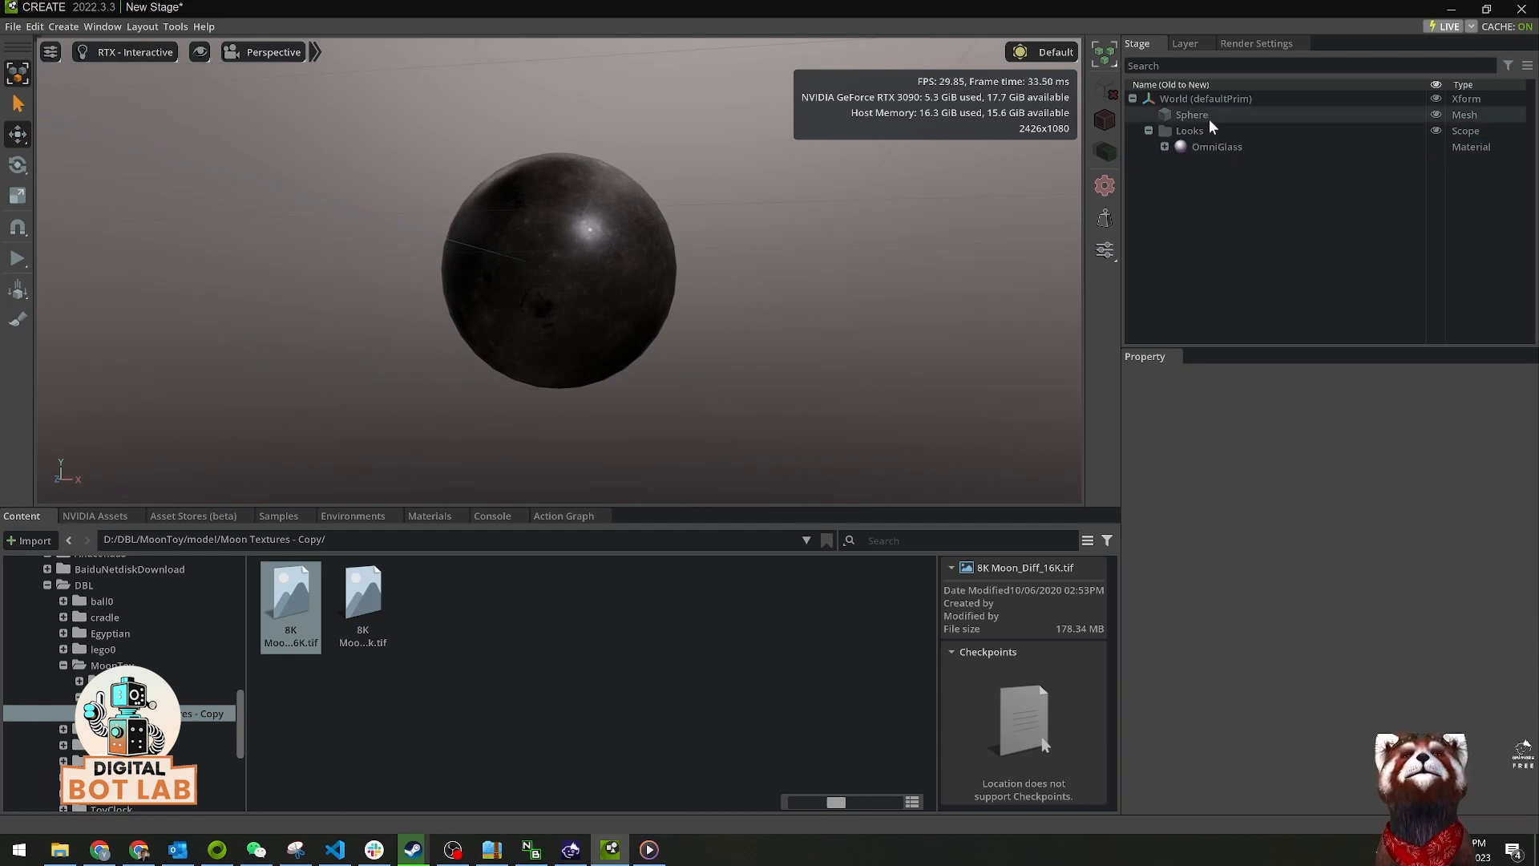
- Create a Sphere Light as a child of the Sphere mesh
{"action": "left_click", "coordinate": [1209, 119]}
{"action": "right_click", "coordinate": [1209, 117]}
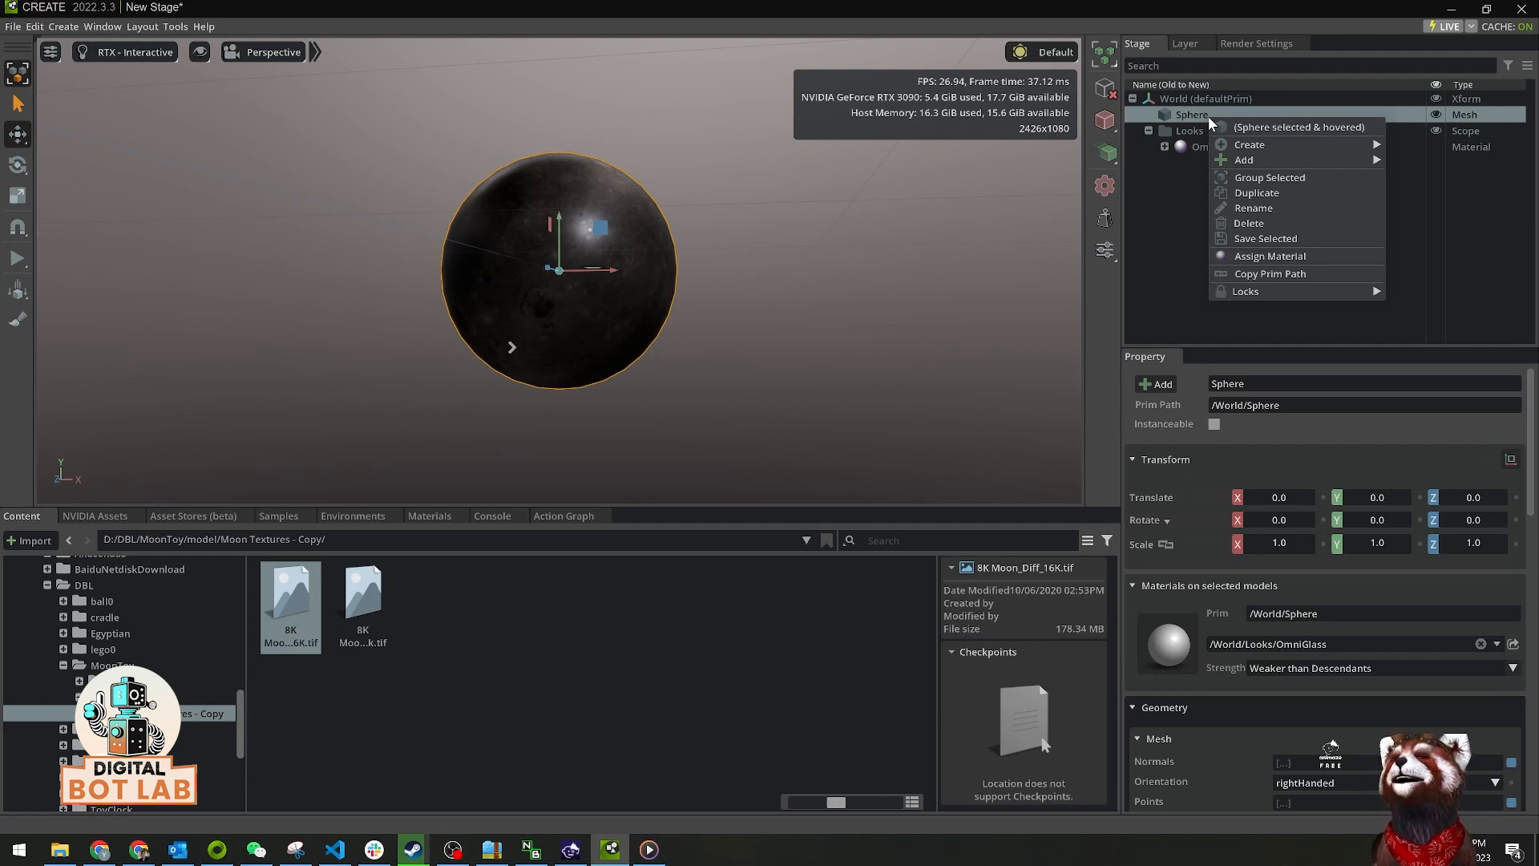
{"action": "mouse_move", "coordinate": [1300, 148]}
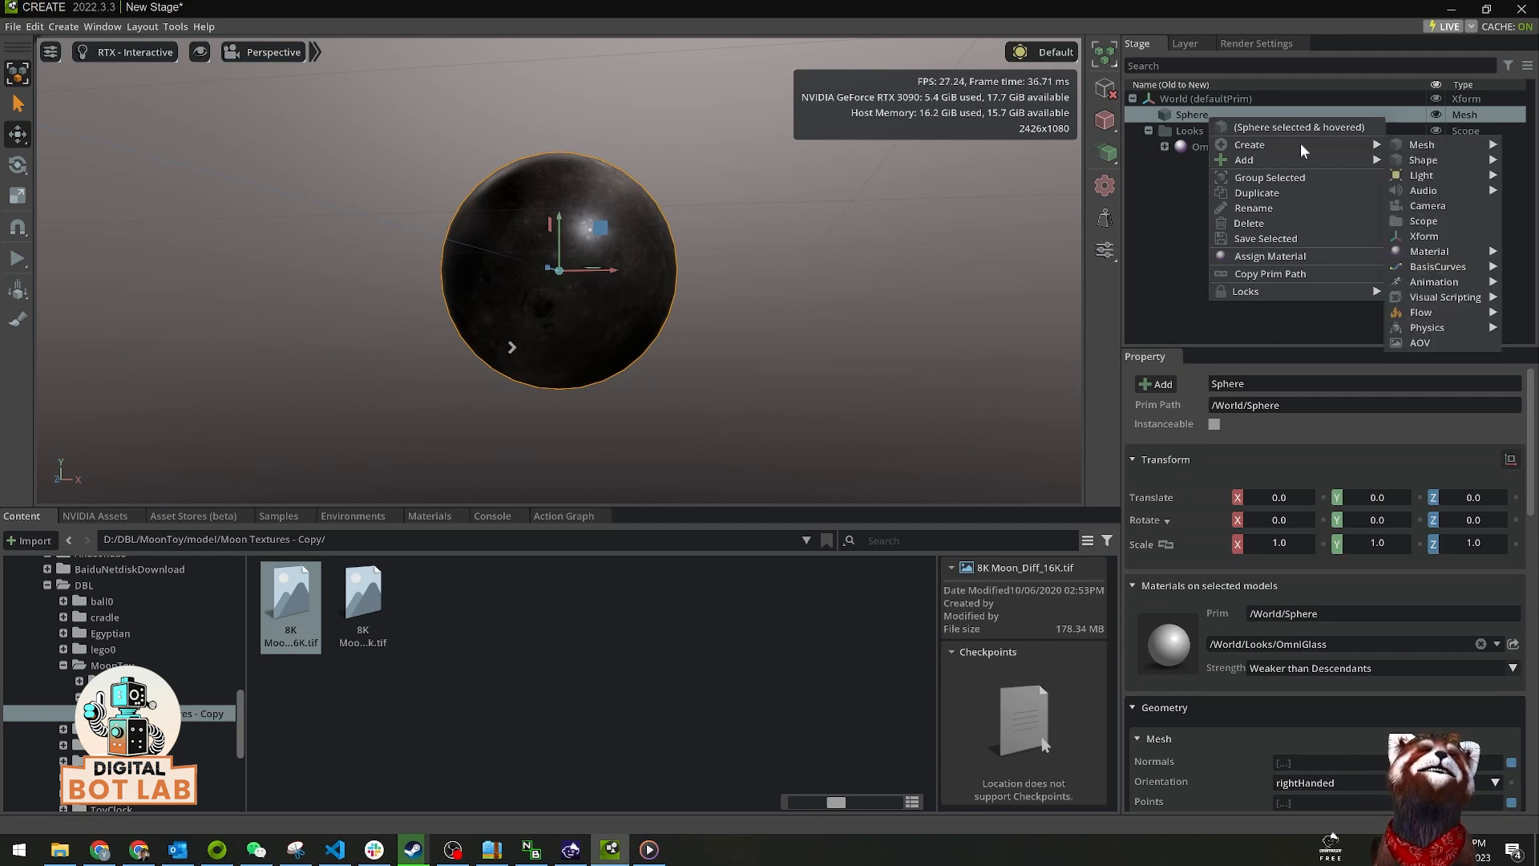
{"action": "mouse_move", "coordinate": [1438, 175]}
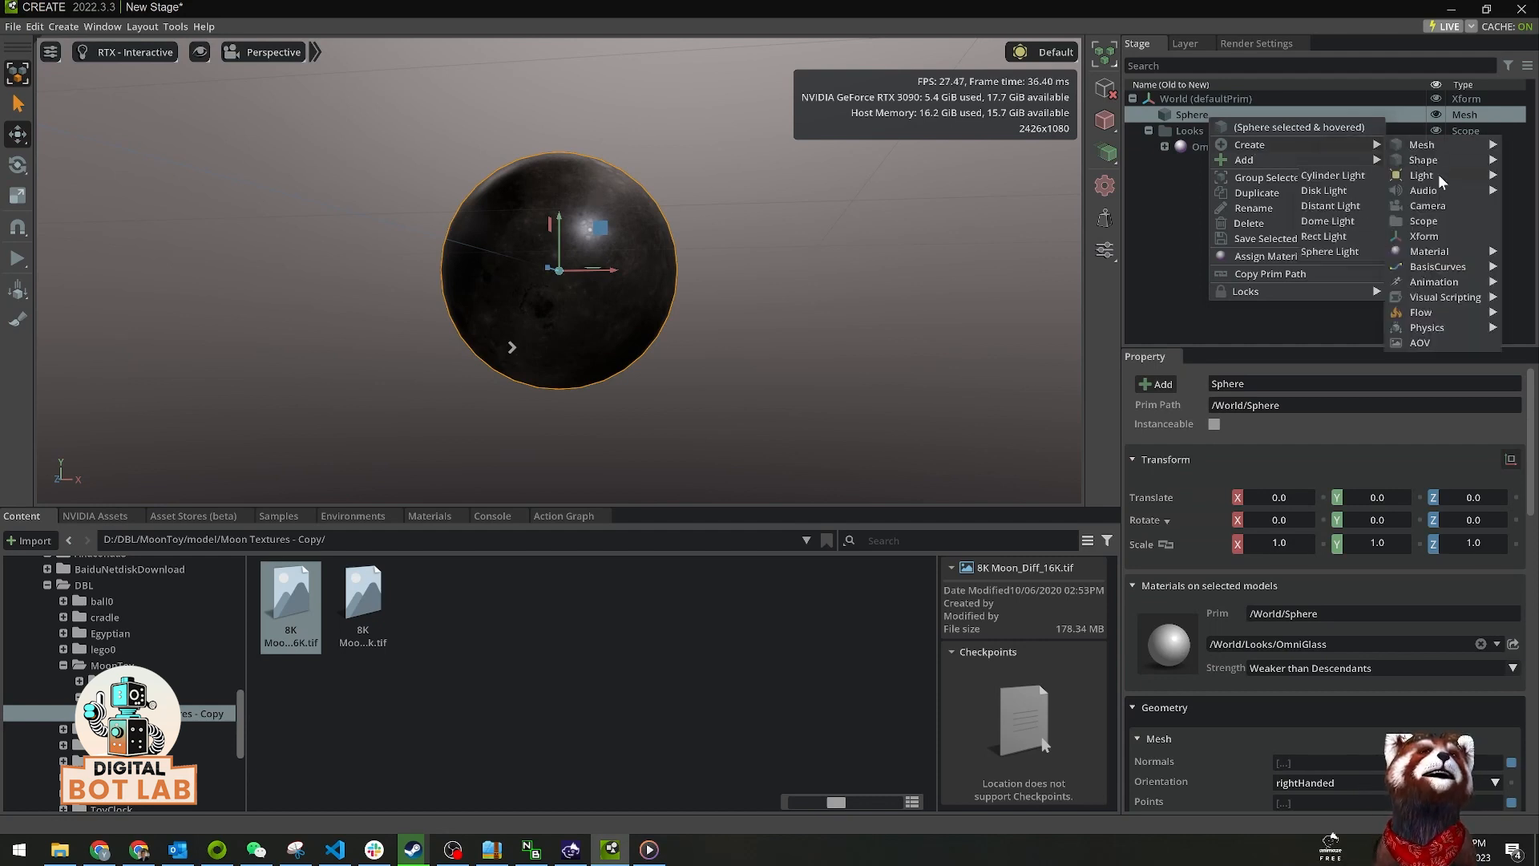
{"action": "left_click", "coordinate": [1327, 251]}
{"action": "scroll", "coordinate": [733, 368], "scroll_direction": "down", "scroll_amount": 1}
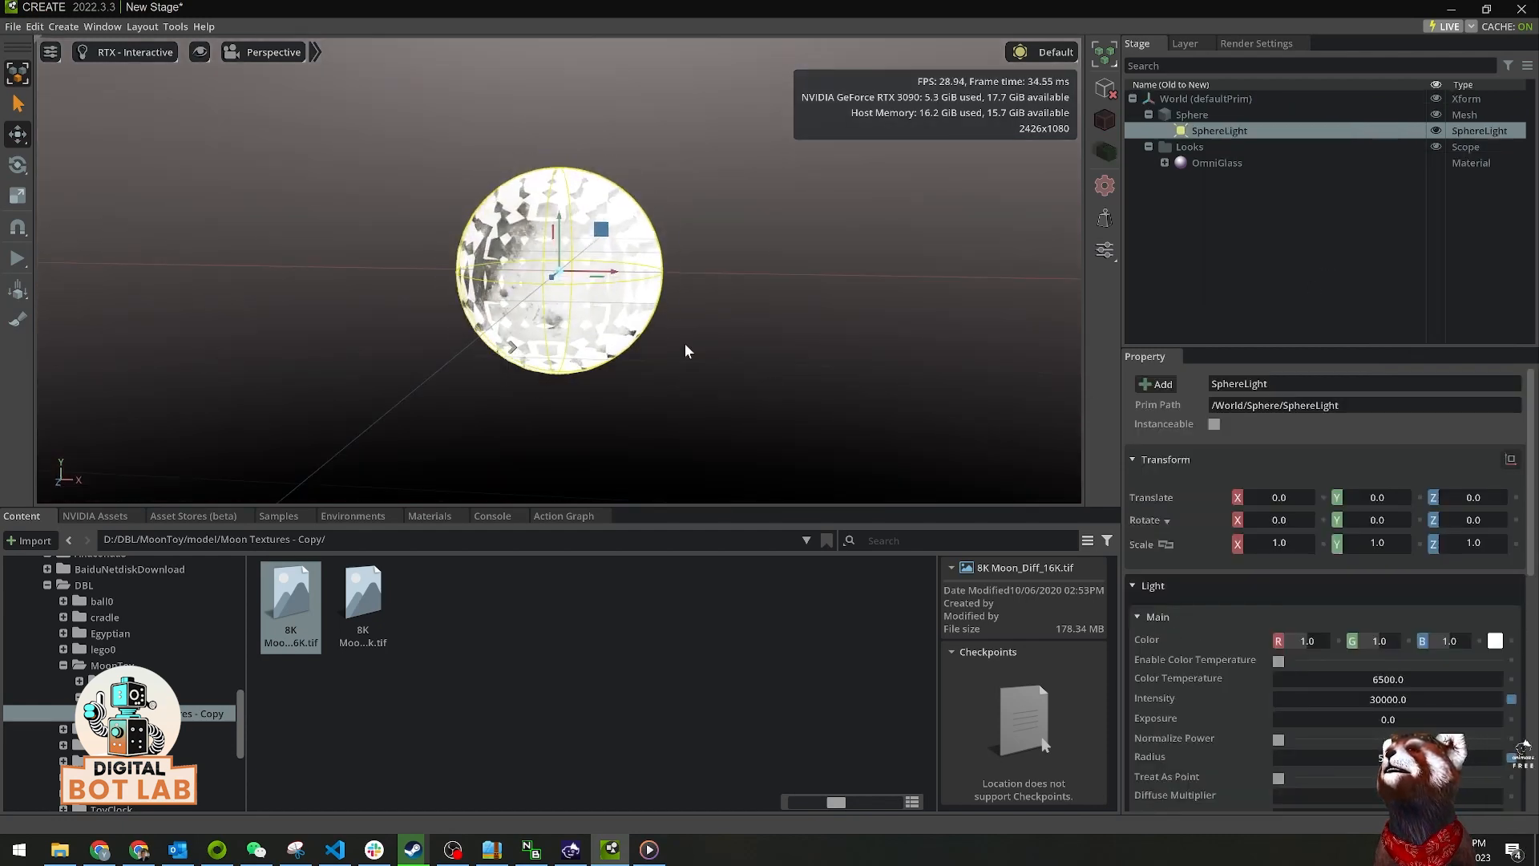
{"action": "left_click_drag", "start_coordinate": [685, 343], "coordinate": [769, 317], "text": "alt"}
{"action": "left_click", "coordinate": [768, 316]}
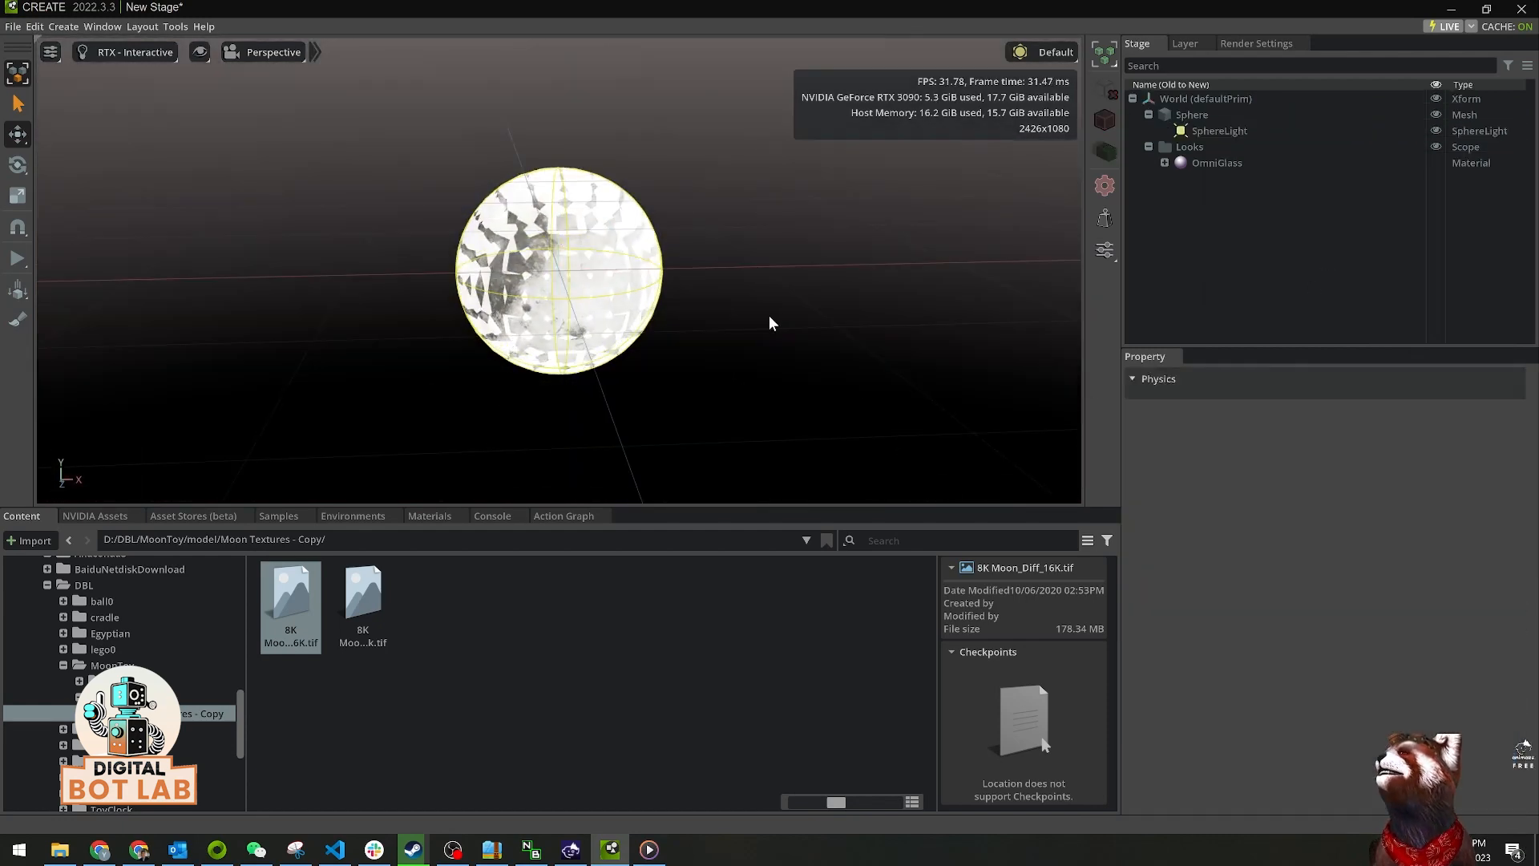
- Enable Treat As Point on the SphereLight inside the moon sphere
{"action": "left_click", "coordinate": [1228, 132]}
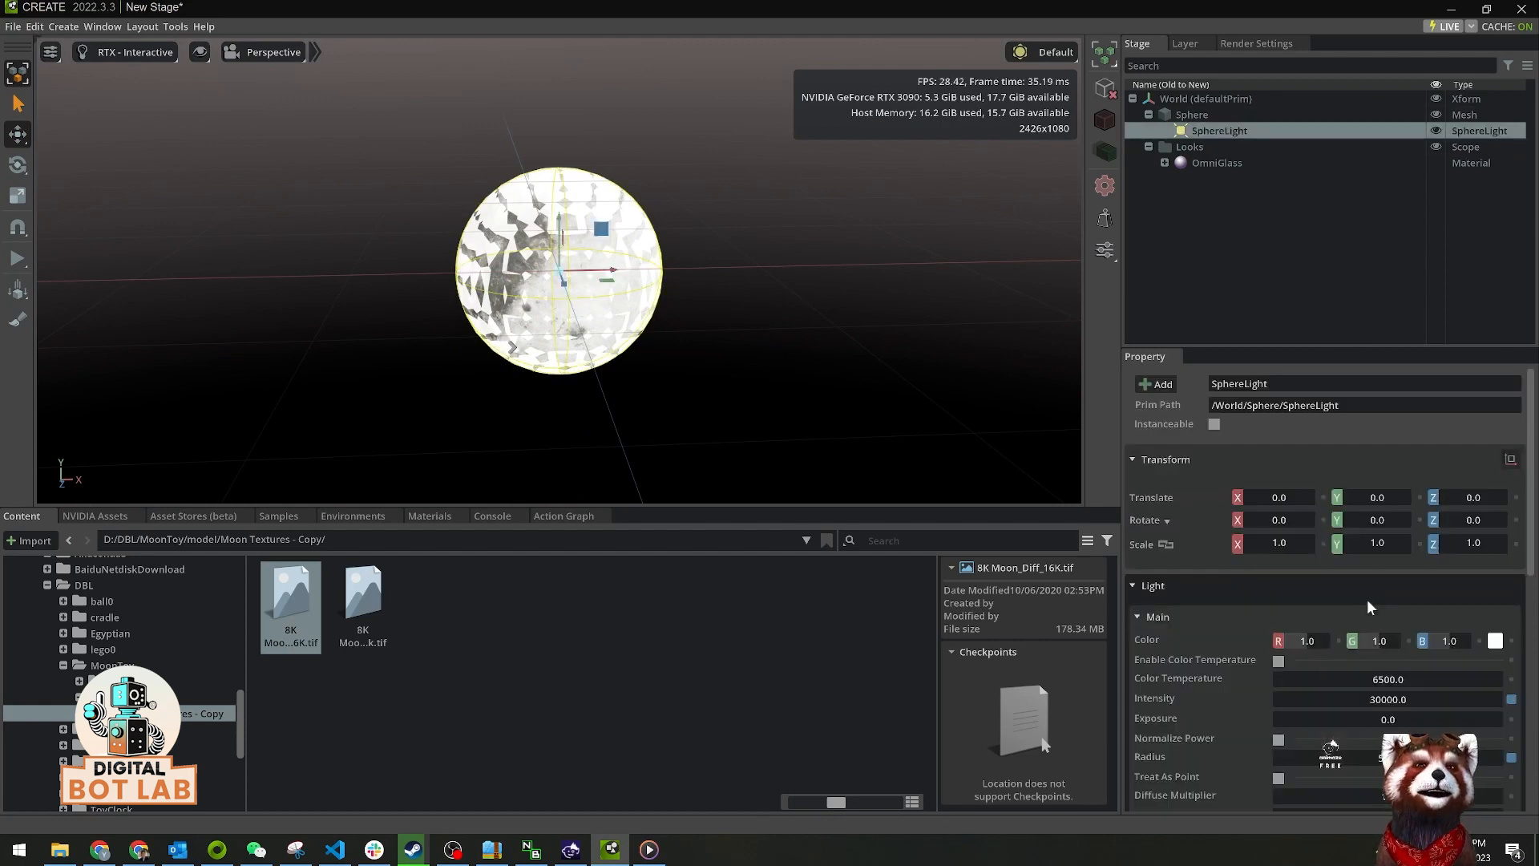
{"action": "scroll", "coordinate": [1368, 599], "scroll_direction": "down", "scroll_amount": 1}
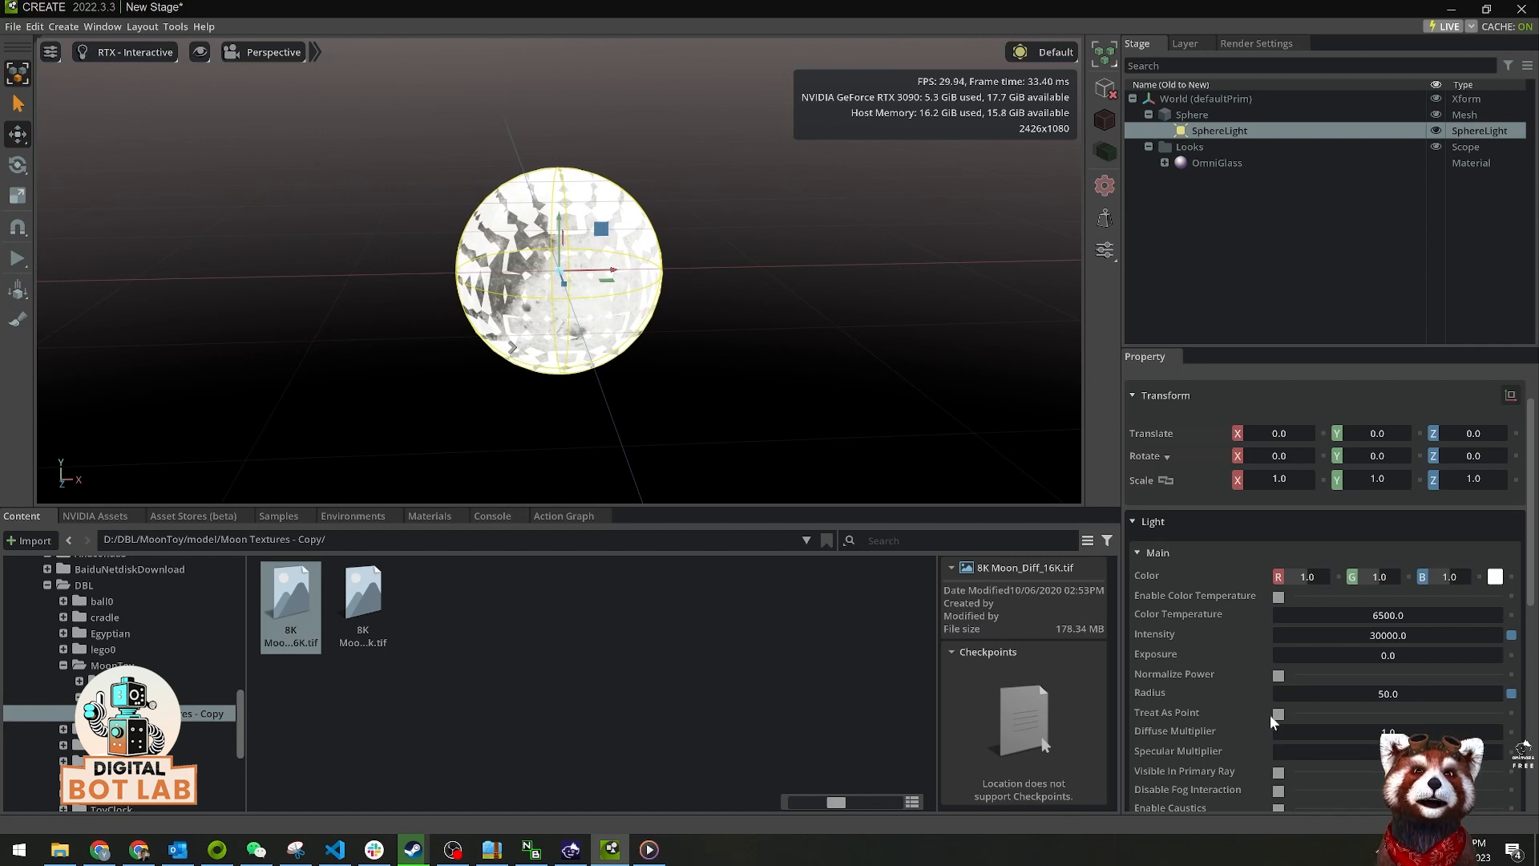
{"action": "mouse_move", "coordinate": [1171, 724]}
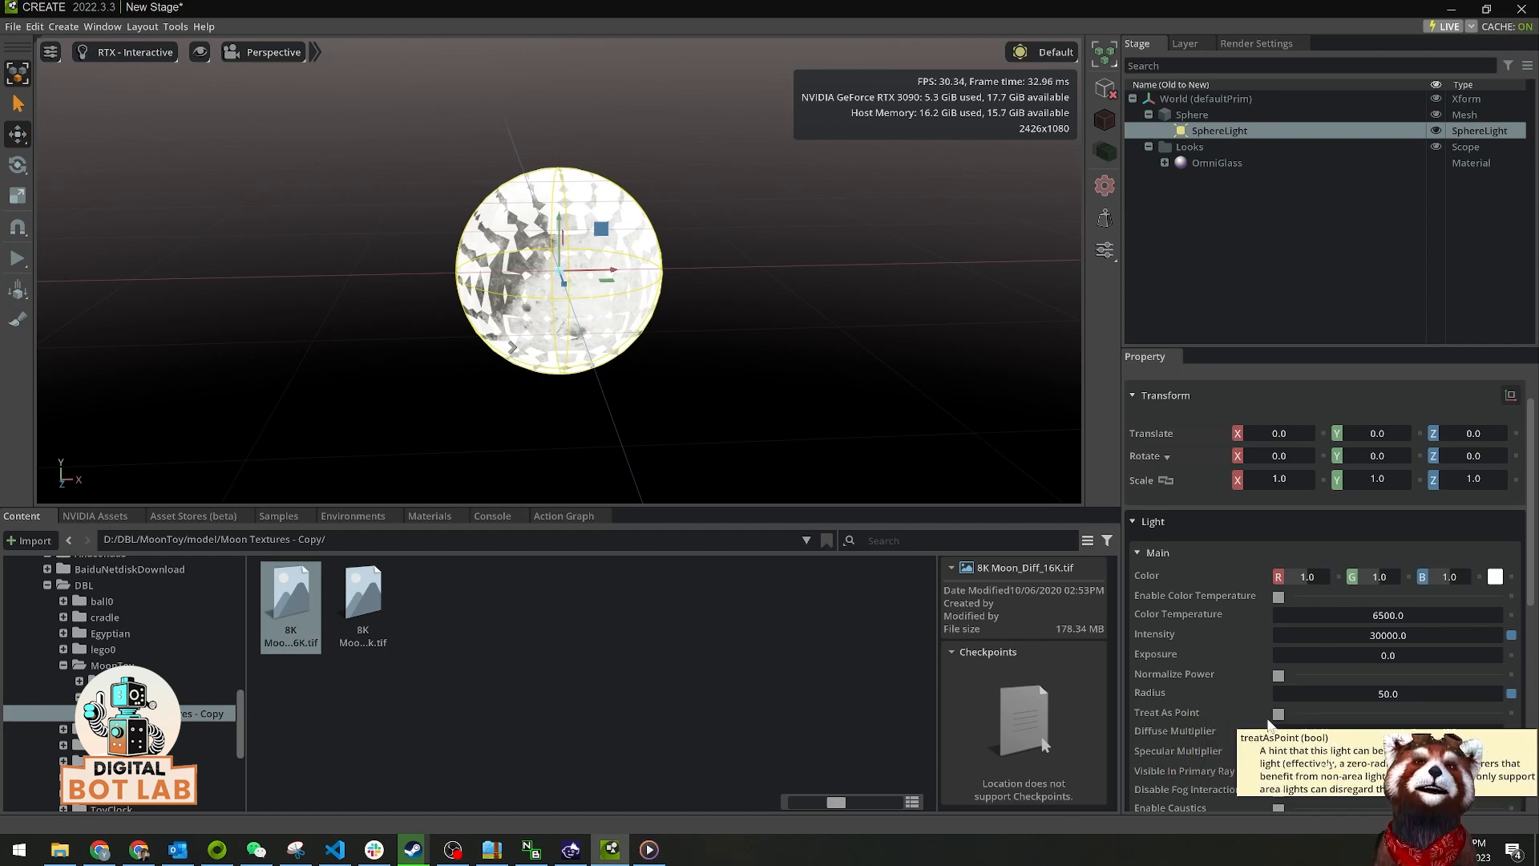
{"action": "left_click", "coordinate": [1278, 712]}
- Set the intensity of the SphereLight inside the moon to 20000 and clear the selection
{"action": "left_click_drag", "start_coordinate": [804, 447], "coordinate": [917, 407], "text": "alt"}
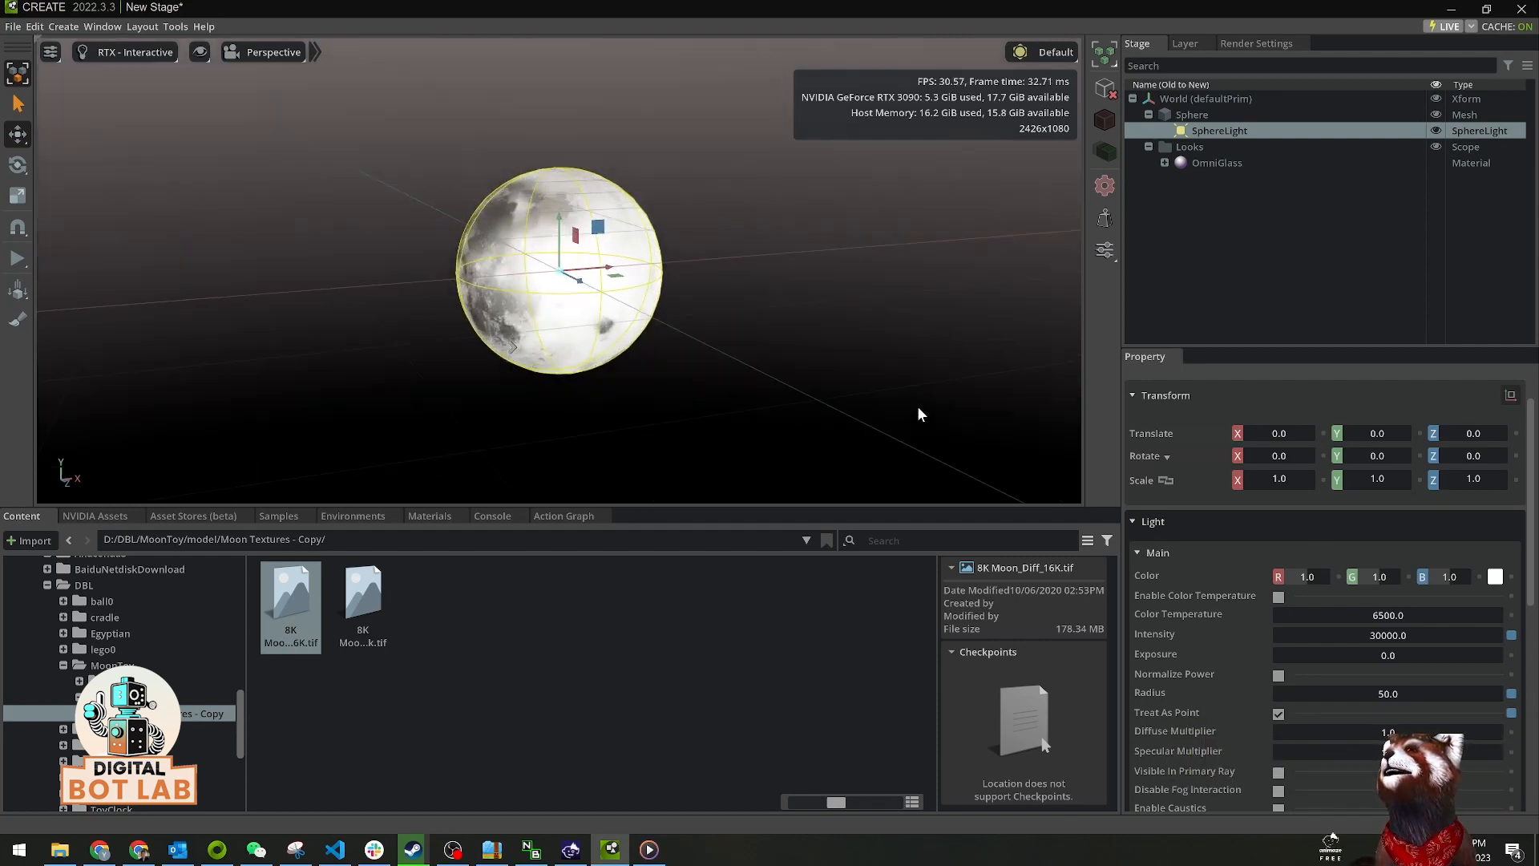
{"action": "mouse_move", "coordinate": [777, 340]}
{"action": "left_mouse_down", "text": "alt"}
{"action": "mouse_move", "coordinate": [838, 353]}
{"action": "mouse_move", "coordinate": [749, 350]}
{"action": "left_mouse_up", "text": "alt"}
{"action": "scroll", "coordinate": [802, 329], "scroll_direction": "down", "scroll_amount": 1}
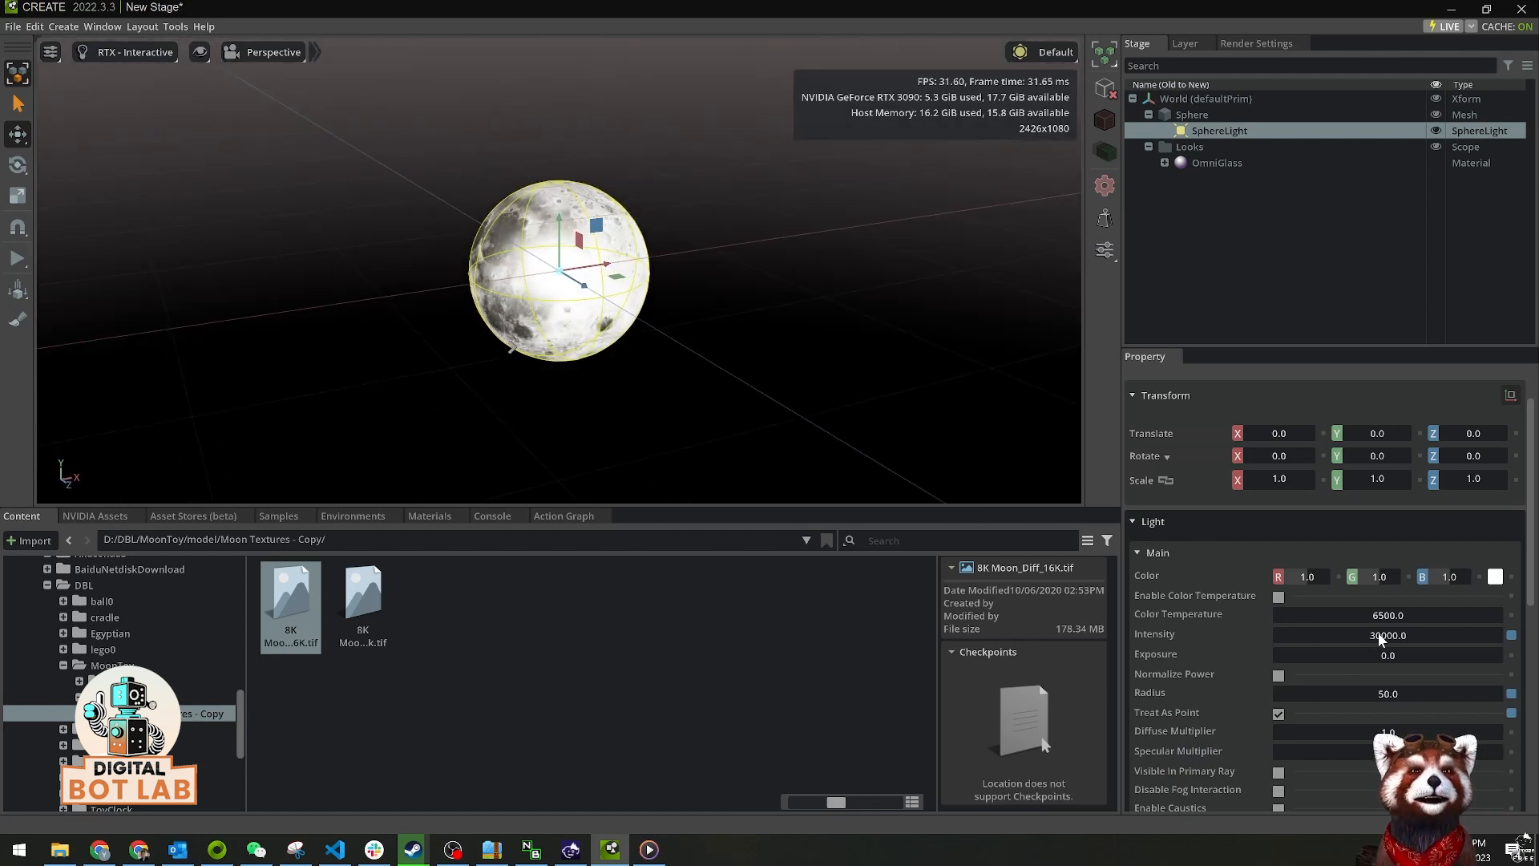
{"action": "key", "text": "BackSpace"}
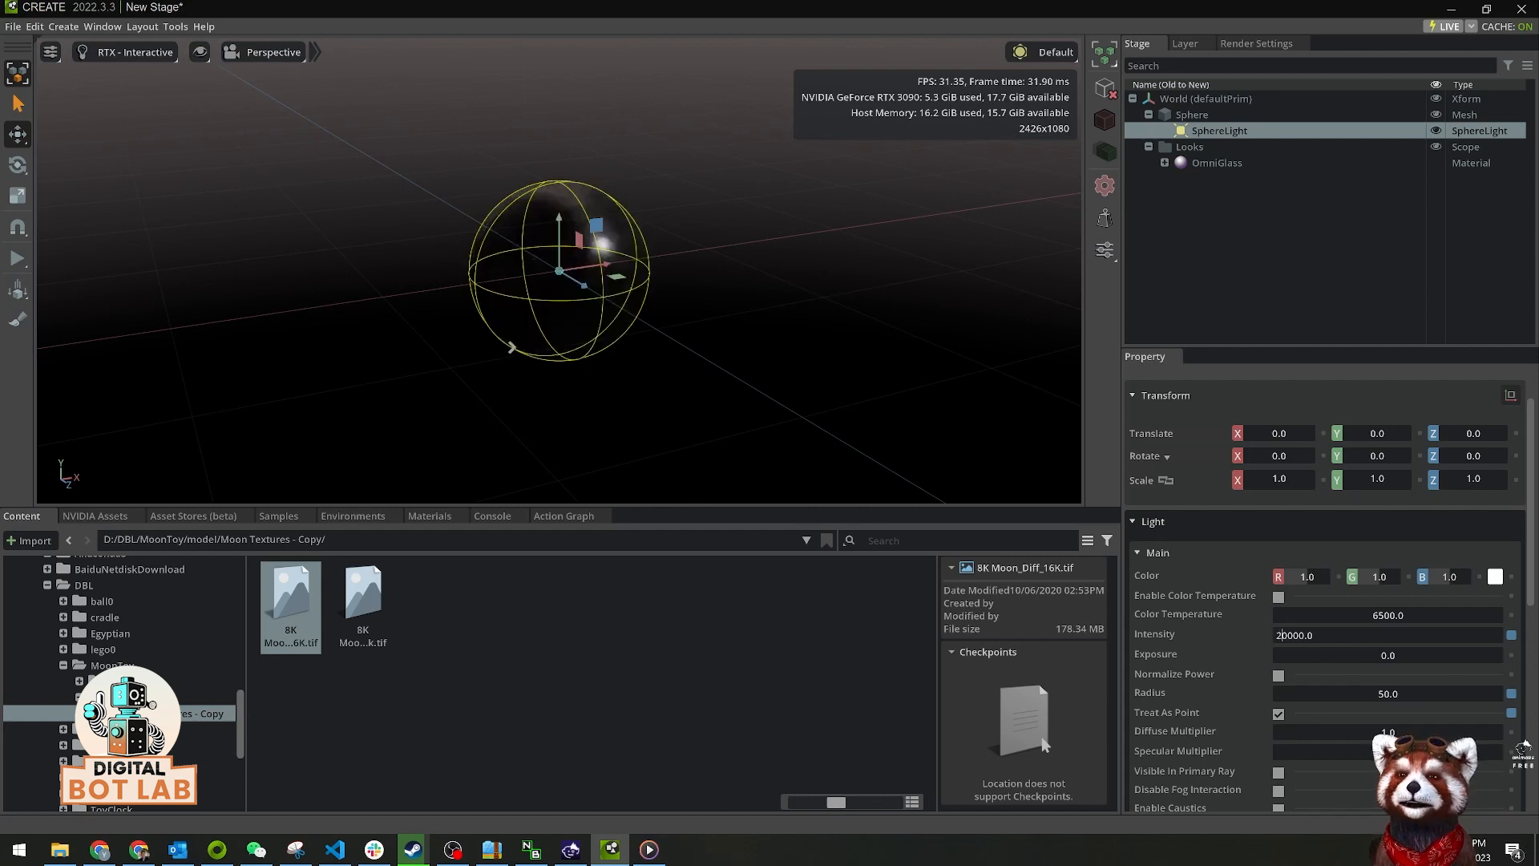
{"action": "type", "text": "2"}
{"action": "key", "text": "Return"}
{"action": "left_click_drag", "start_coordinate": [713, 224], "coordinate": [797, 269], "text": "alt"}
{"action": "left_click", "coordinate": [779, 257]}
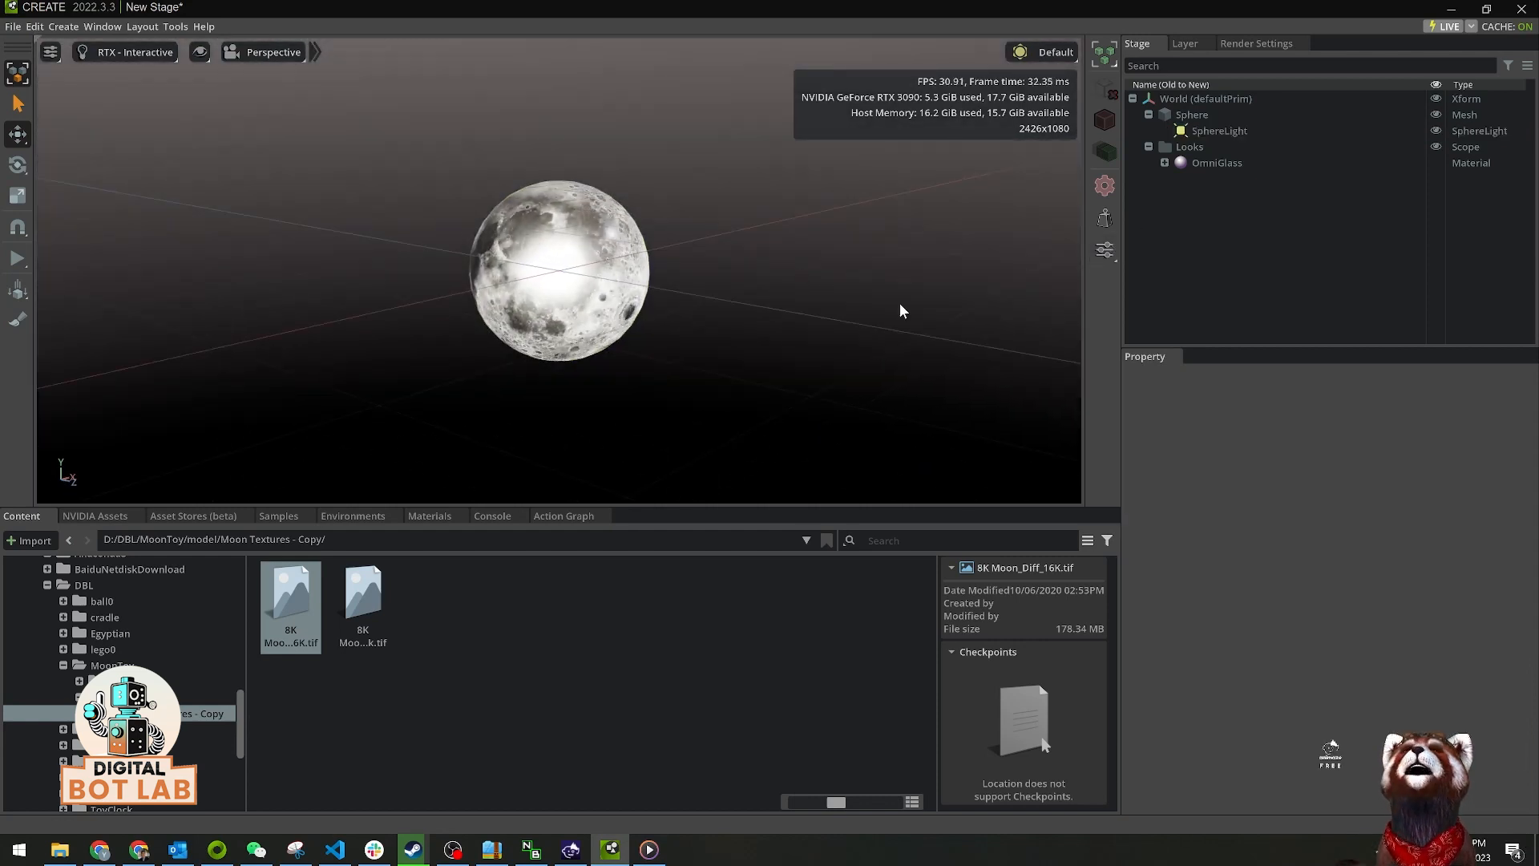
- Create a Cube mesh at the root of the stage
{"action": "left_click_drag", "start_coordinate": [816, 331], "coordinate": [803, 332], "text": "alt"}
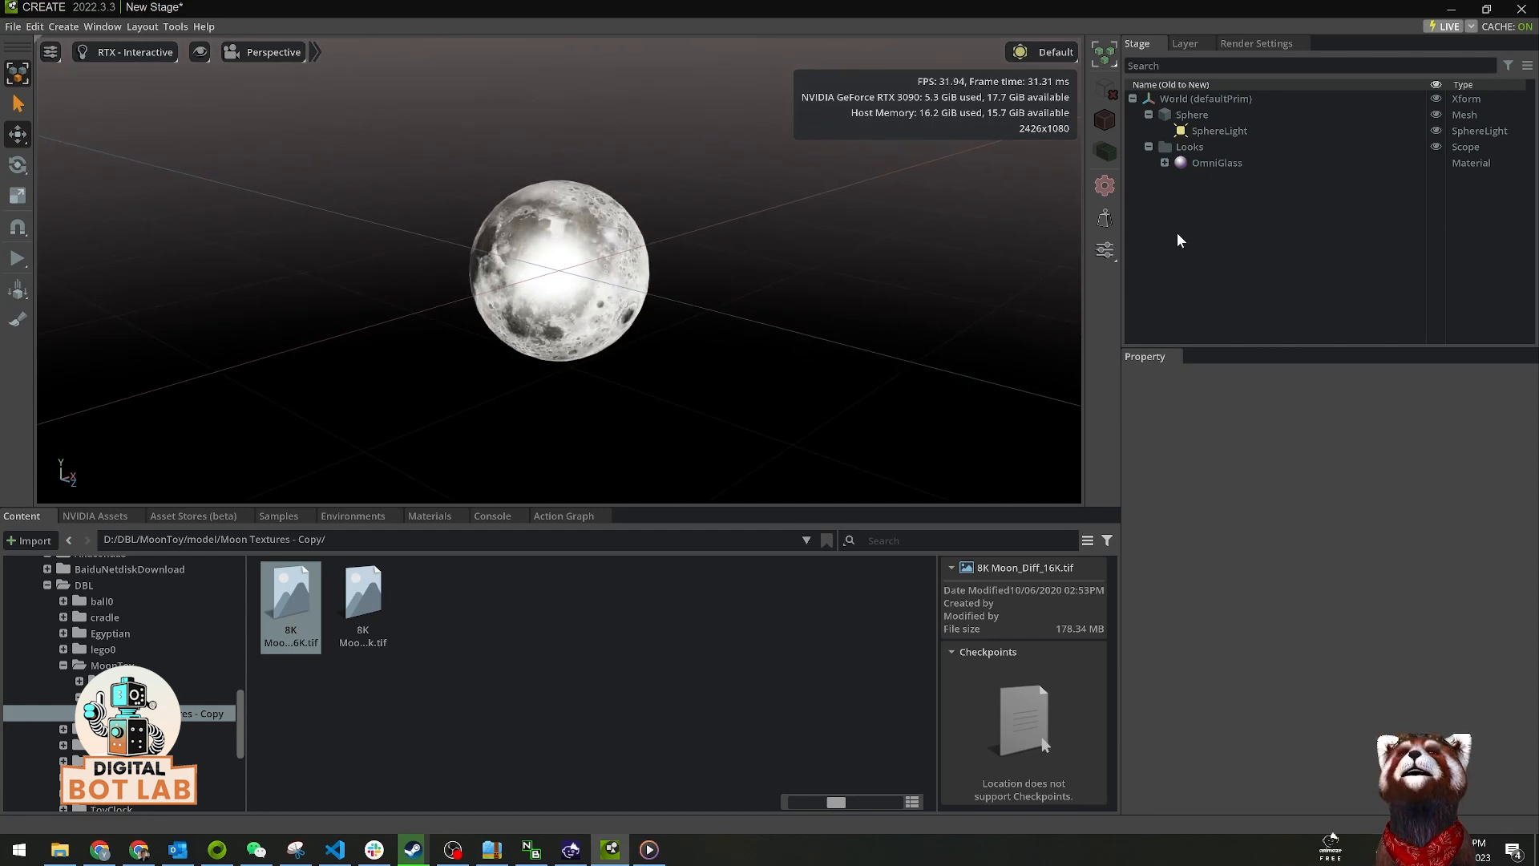
{"action": "right_click", "coordinate": [1172, 207]}
{"action": "mouse_move", "coordinate": [1215, 234]}
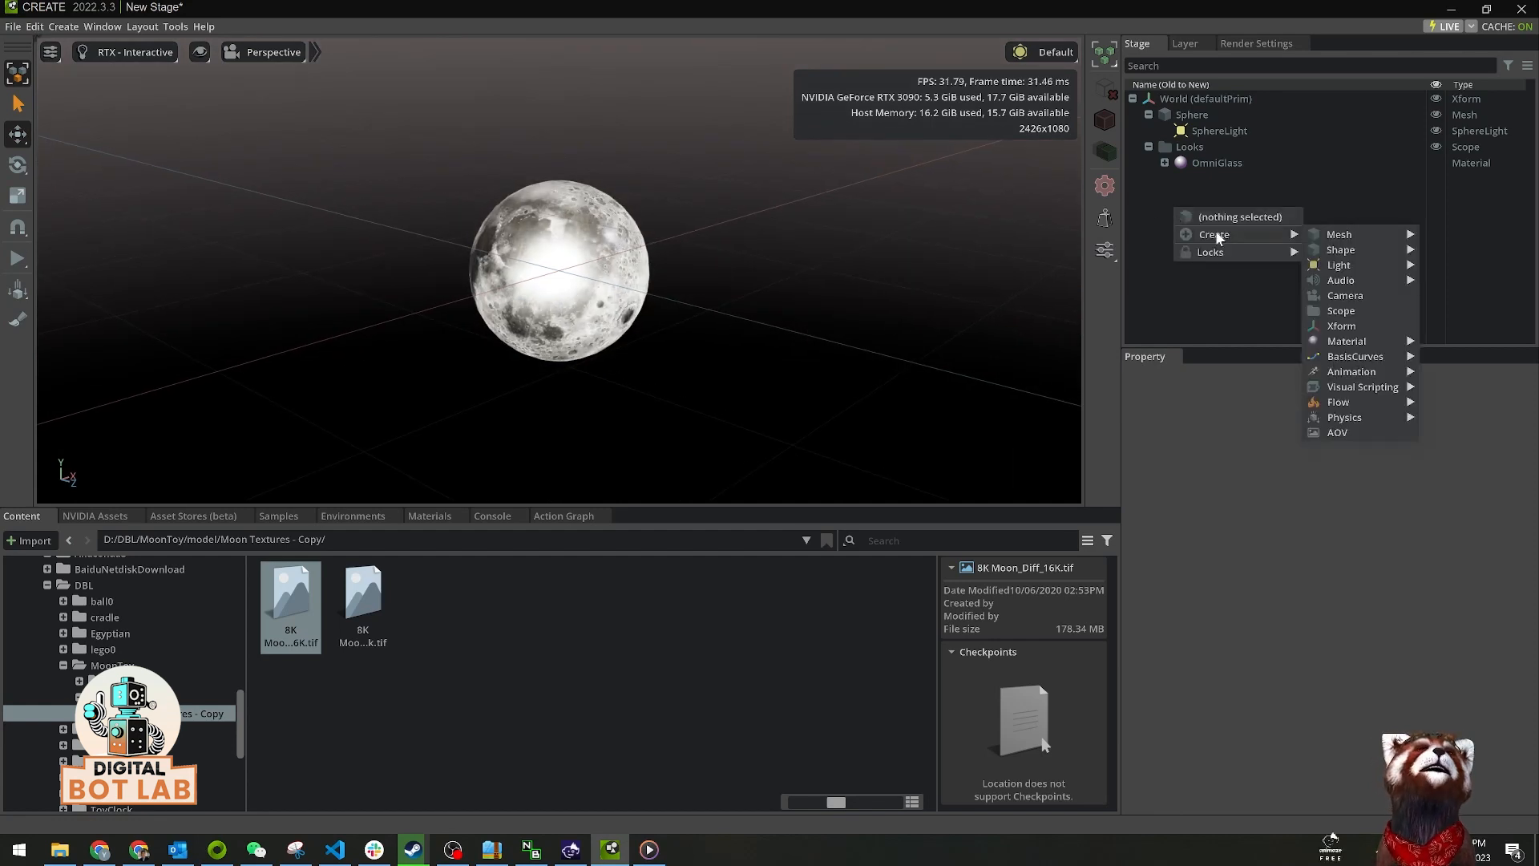
{"action": "mouse_move", "coordinate": [1355, 236]}
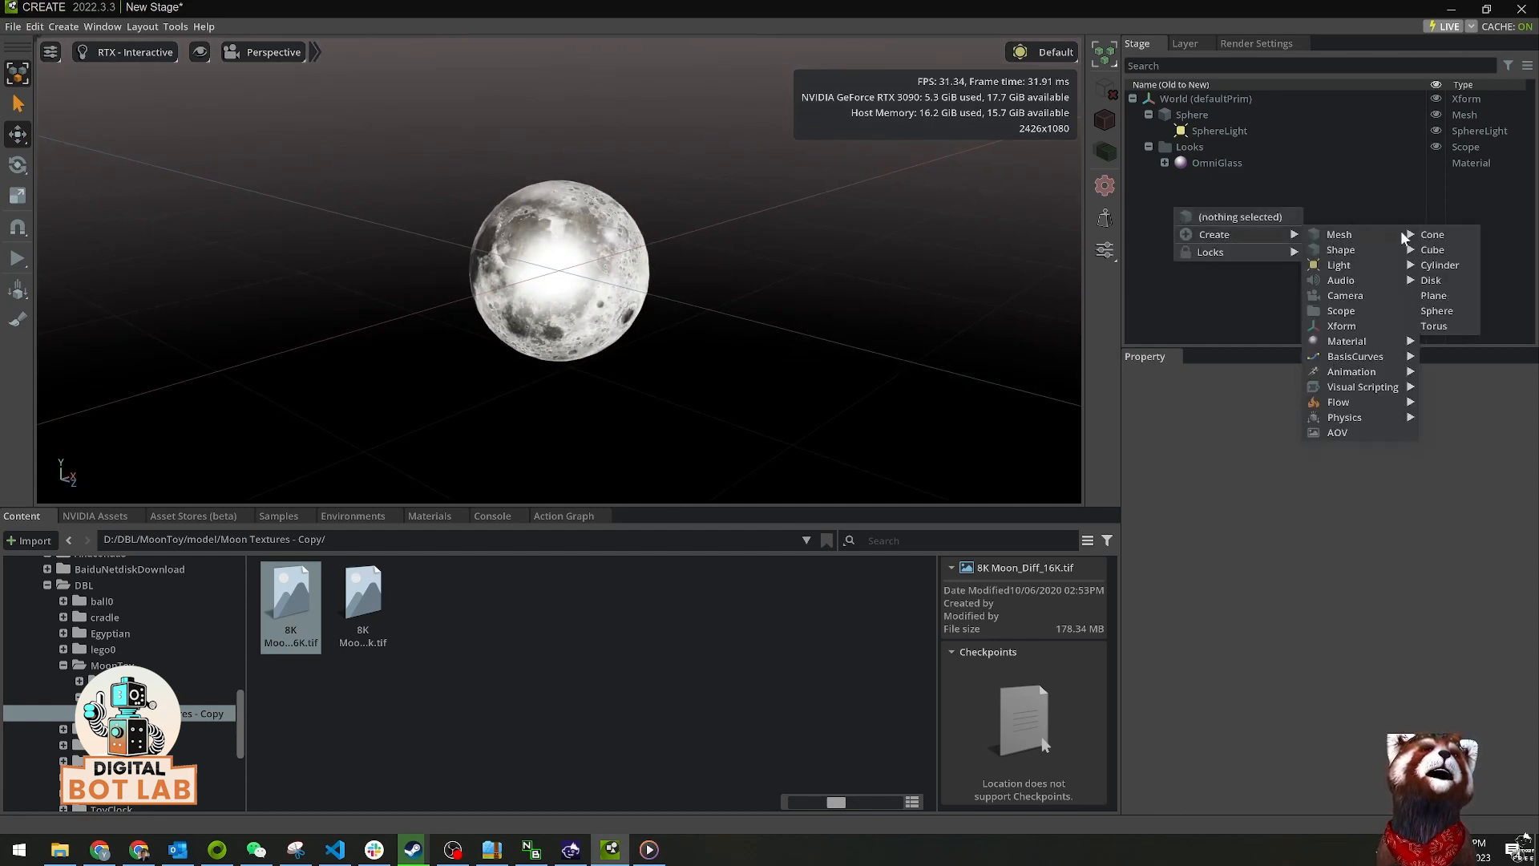
{"action": "left_click", "coordinate": [1434, 249]}
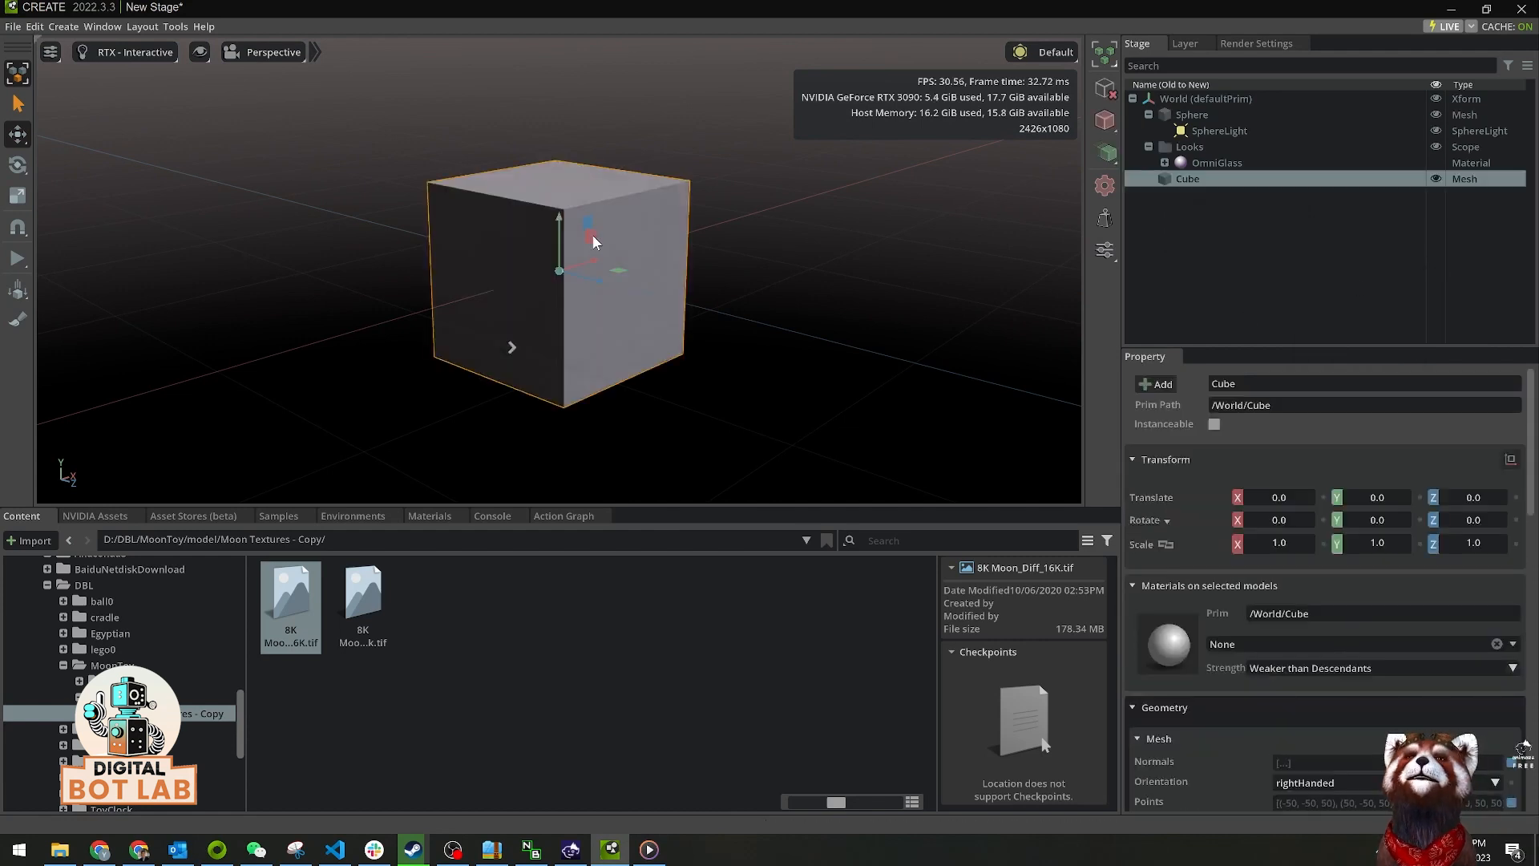
- Lower the cube beneath the moon to about -80.6 on Y and flatten its Y scale to about 0.37
{"action": "left_click_drag", "start_coordinate": [566, 224], "coordinate": [558, 366]}
{"action": "key", "text": "r"}
{"action": "key", "text": "w"}
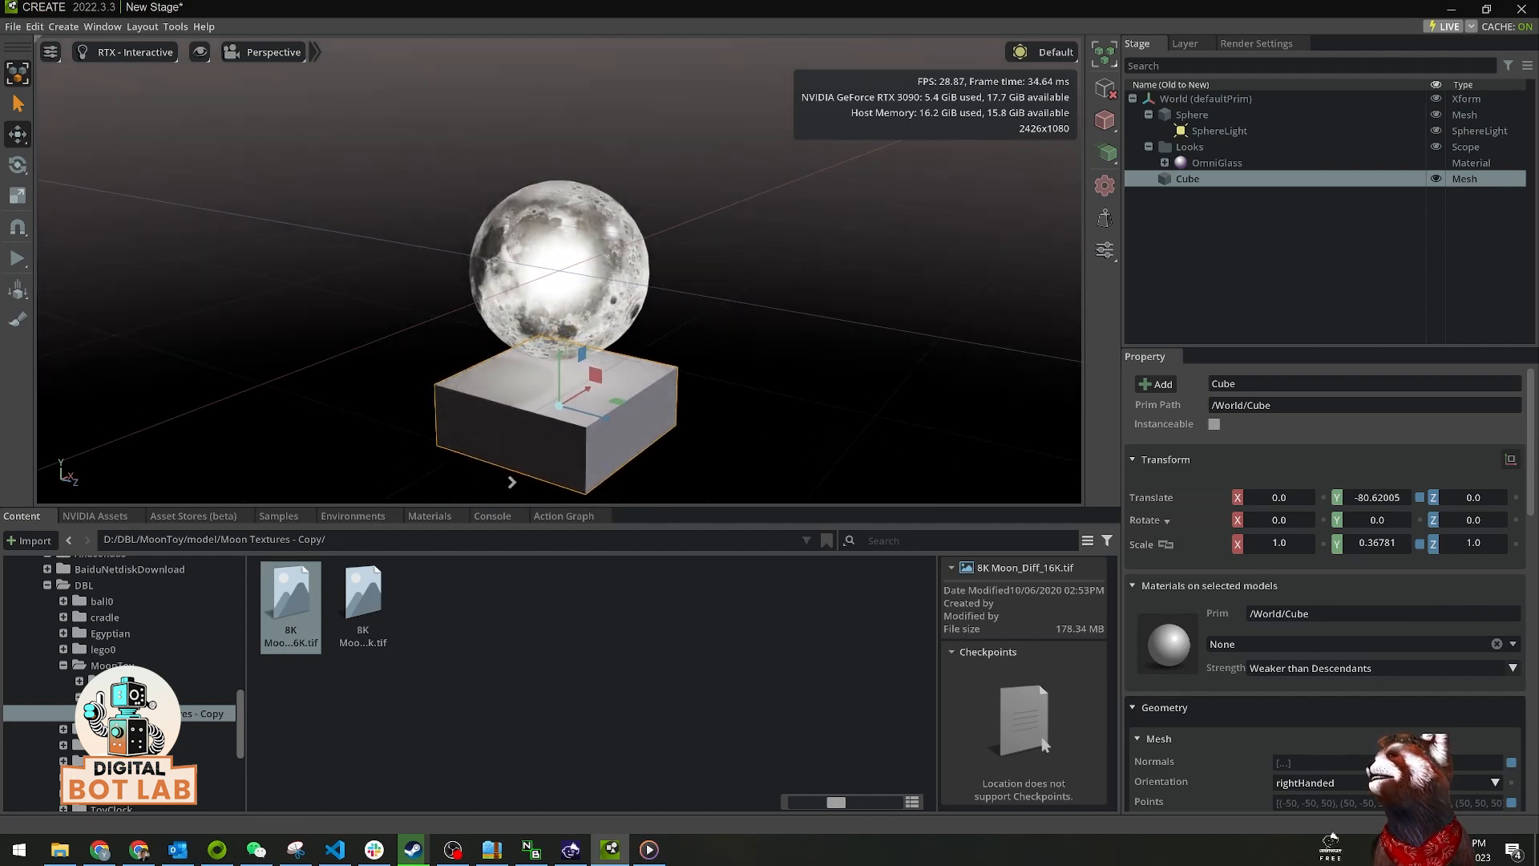
- Clear the selection and search the material library for "concre"
{"action": "left_click", "coordinate": [428, 516]}
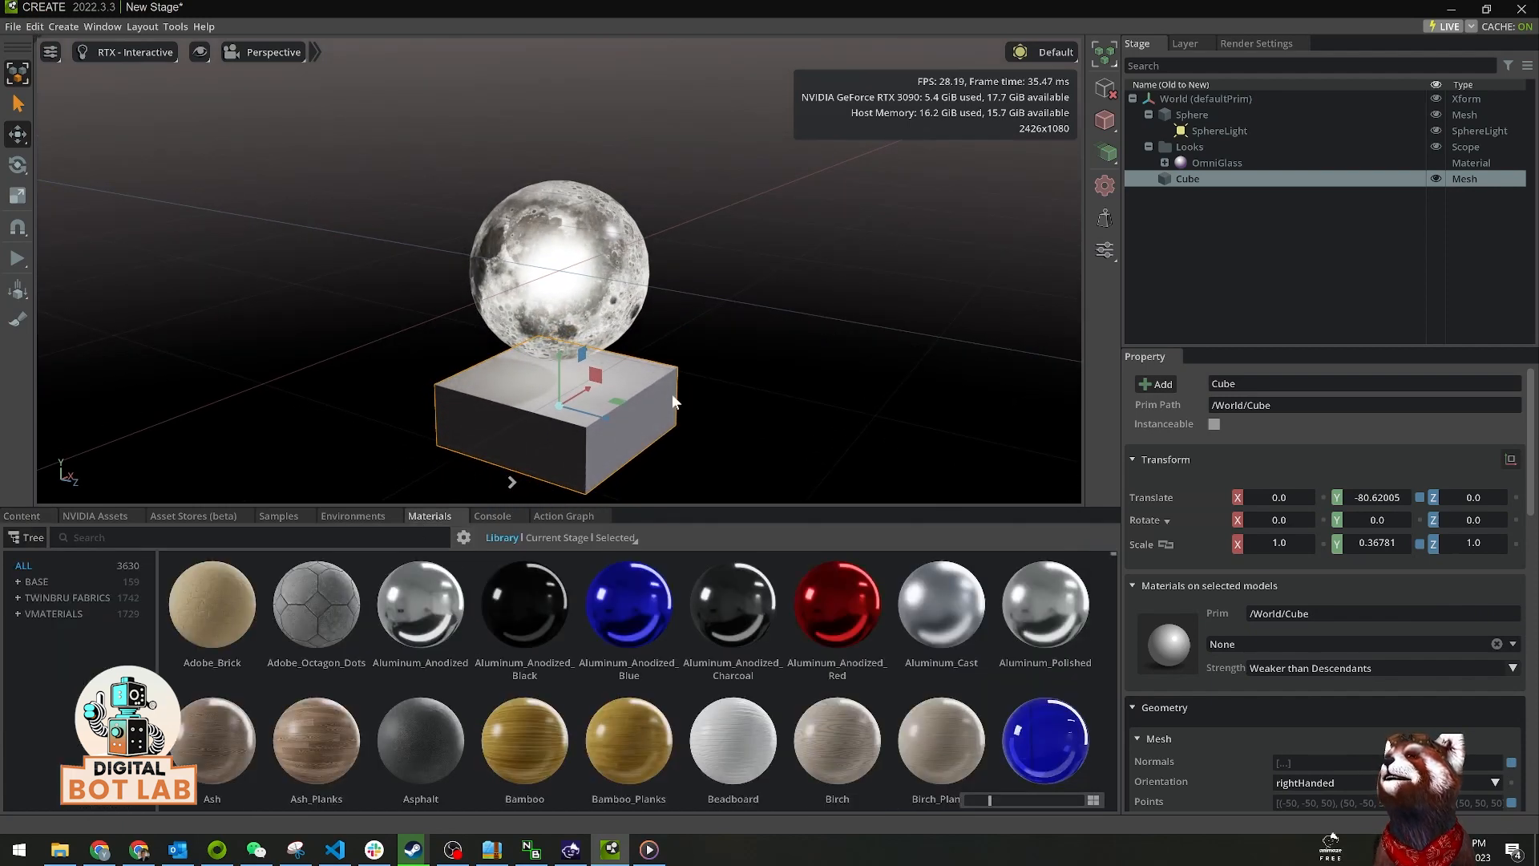
{"action": "key", "text": "Escape"}
{"action": "left_click", "coordinate": [249, 537]}
{"action": "type", "text": "cont"}
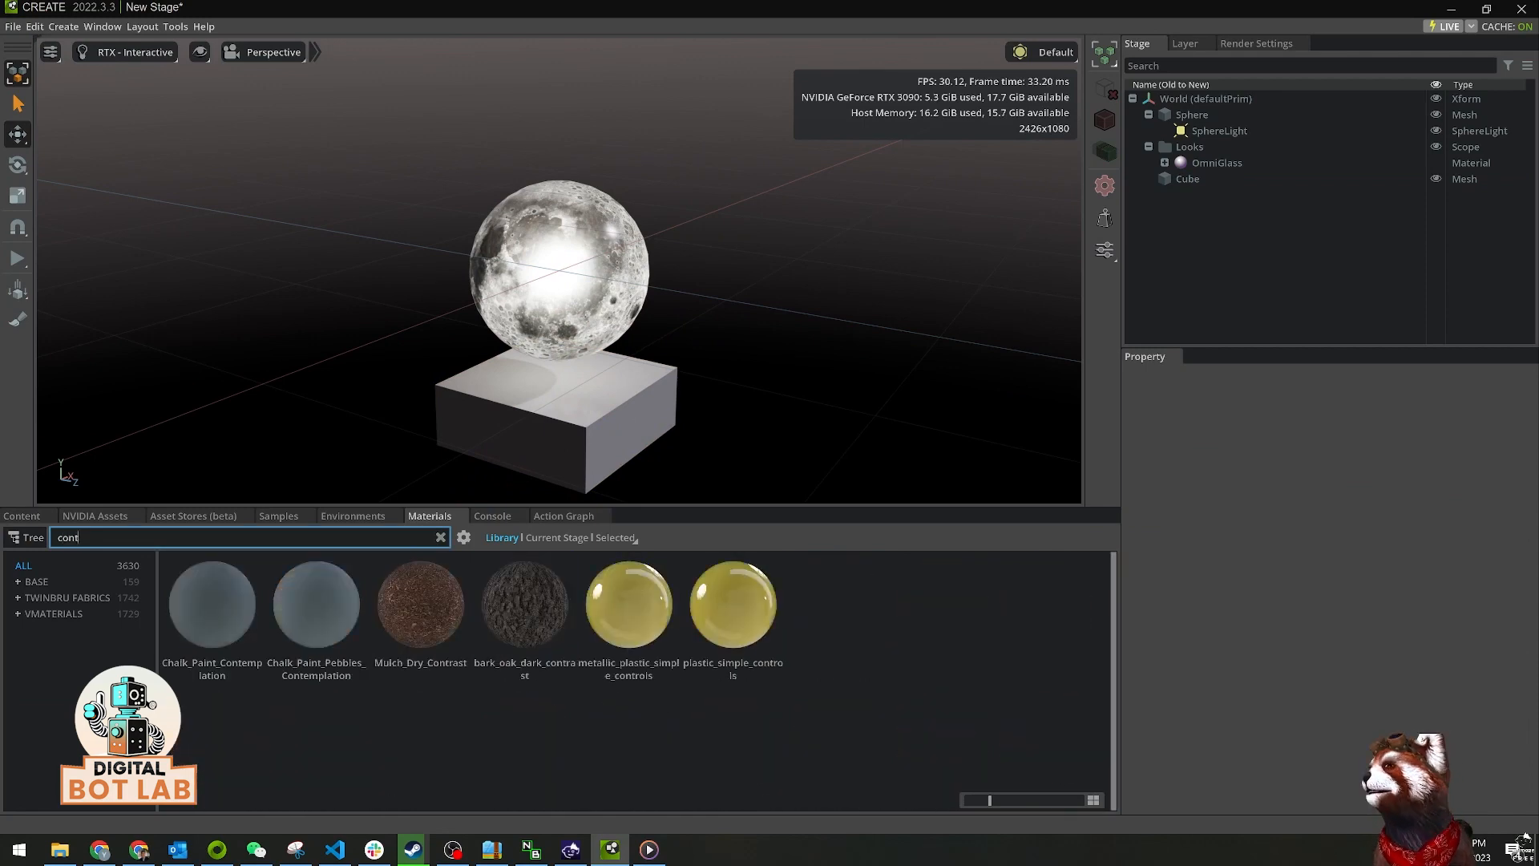
{"action": "key", "text": "BackSpace"}
{"action": "type", "text": "cre"}
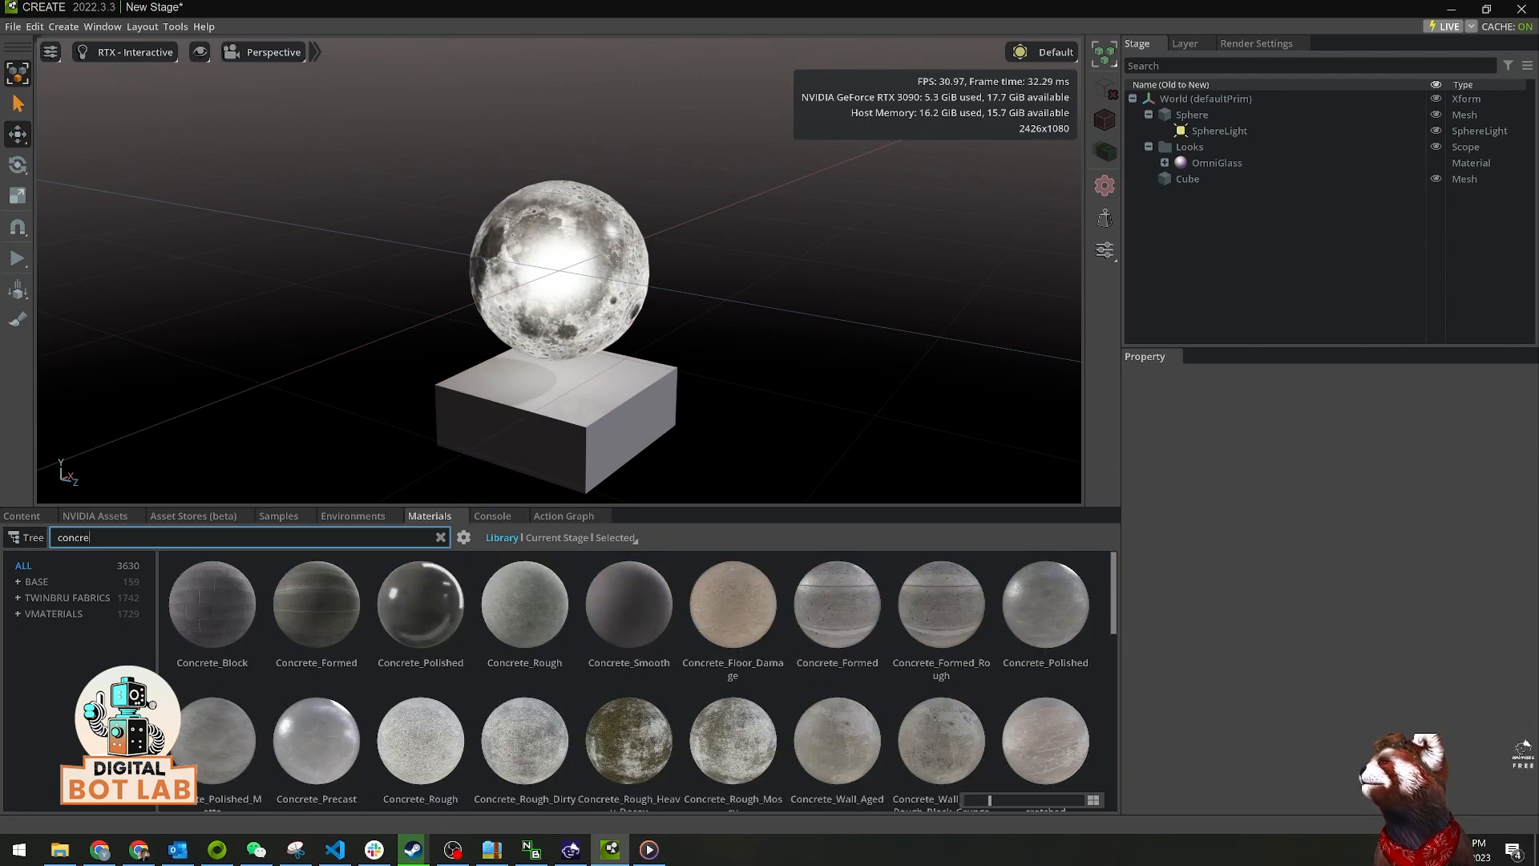
- Apply the Concrete_Rough material to the flattened cube
{"action": "left_click", "coordinate": [621, 419]}
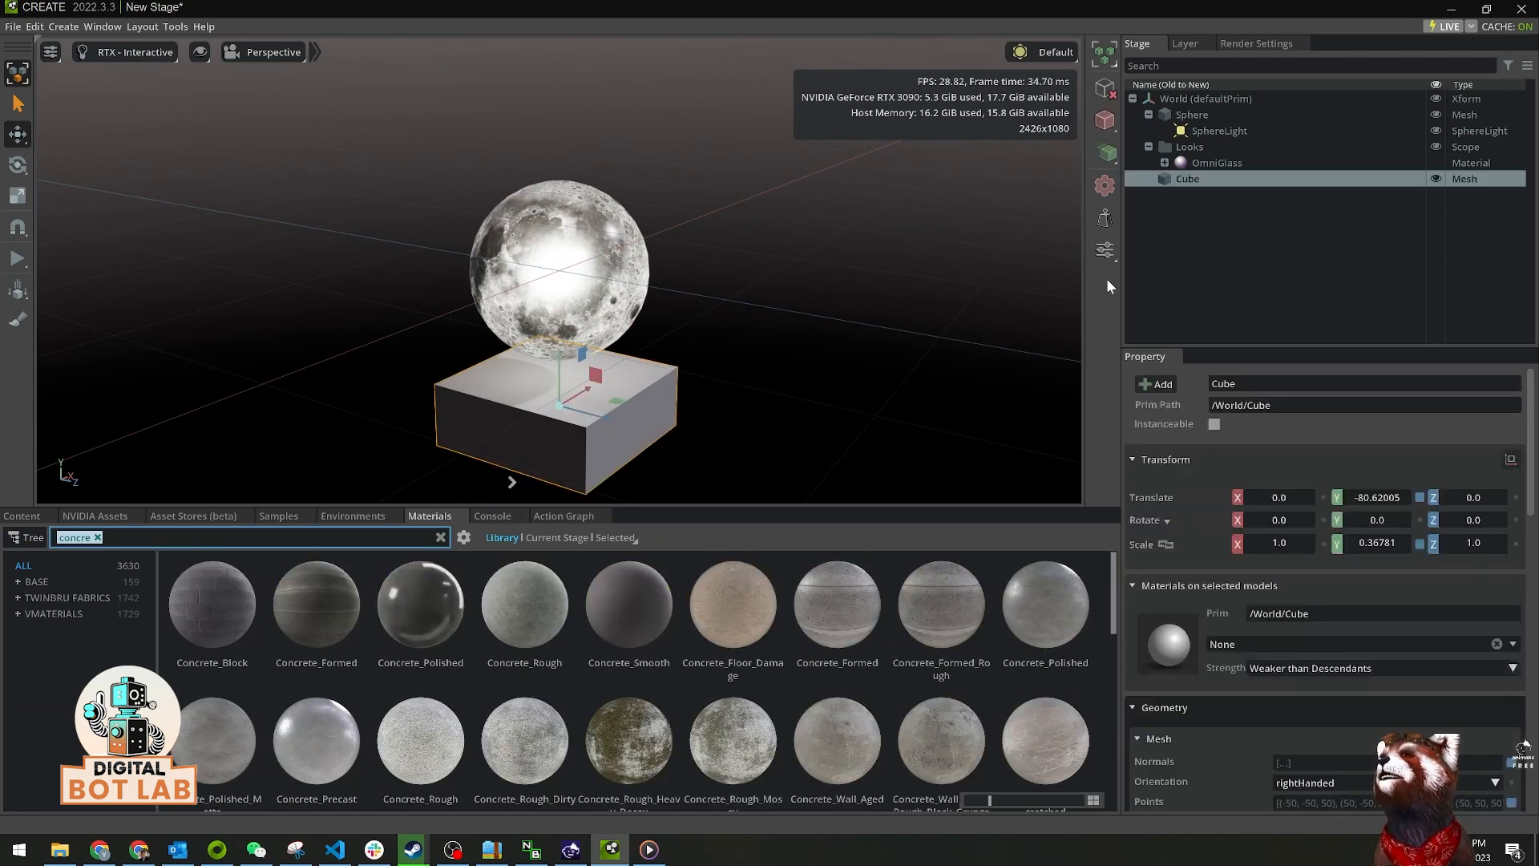
{"action": "right_click", "coordinate": [516, 603]}
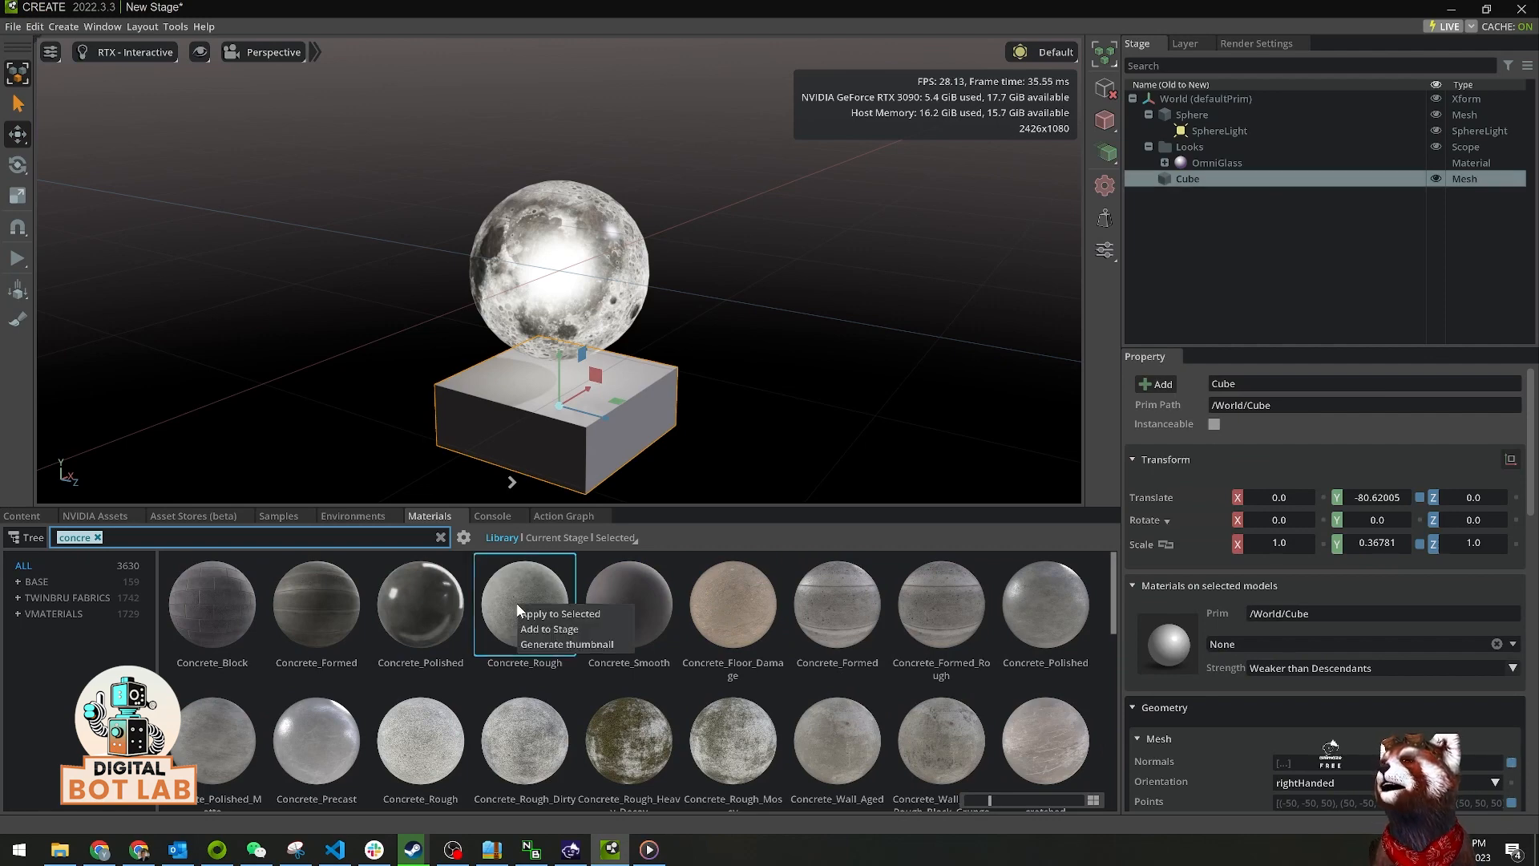
{"action": "left_click", "coordinate": [558, 613]}
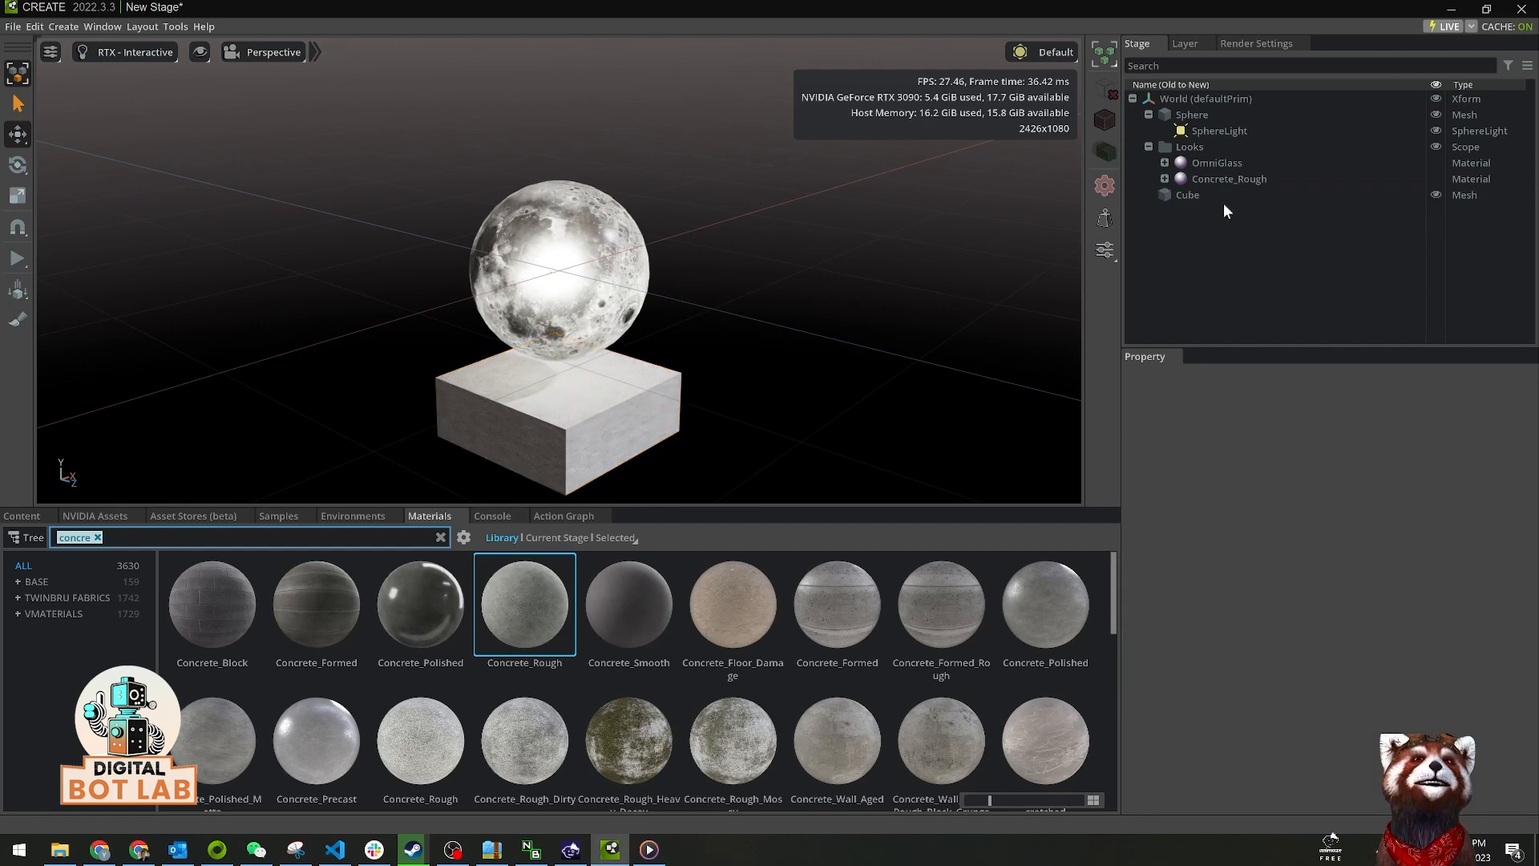
- Set the Concrete_Rough material's Color Tint to blue #2893D0 and clear the selection
{"action": "left_click", "coordinate": [1239, 179]}
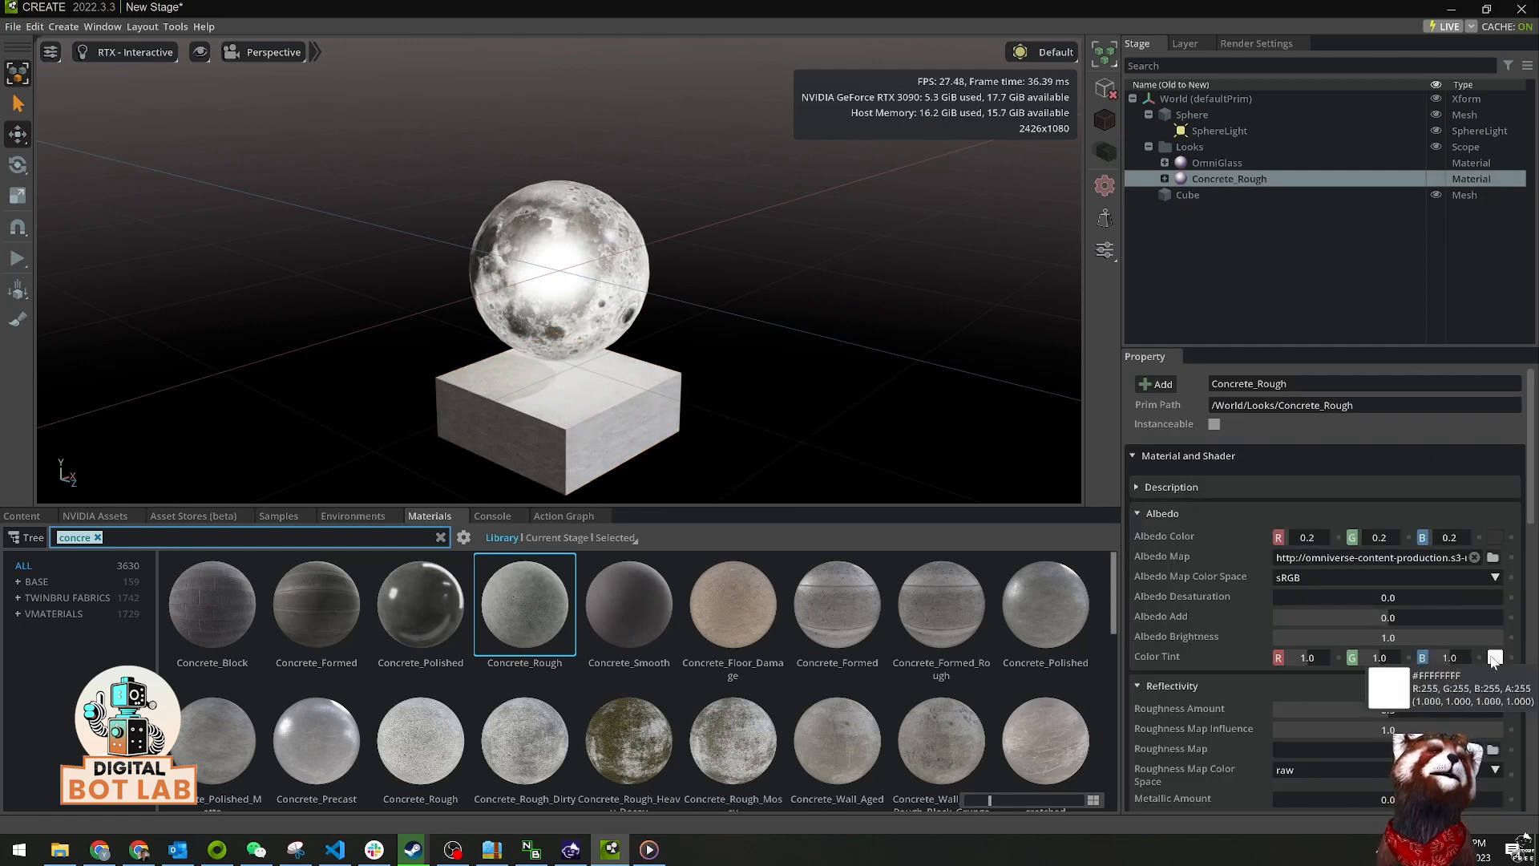
{"action": "left_click", "coordinate": [1495, 658]}
{"action": "left_click_drag", "start_coordinate": [1467, 506], "coordinate": [1478, 520]}
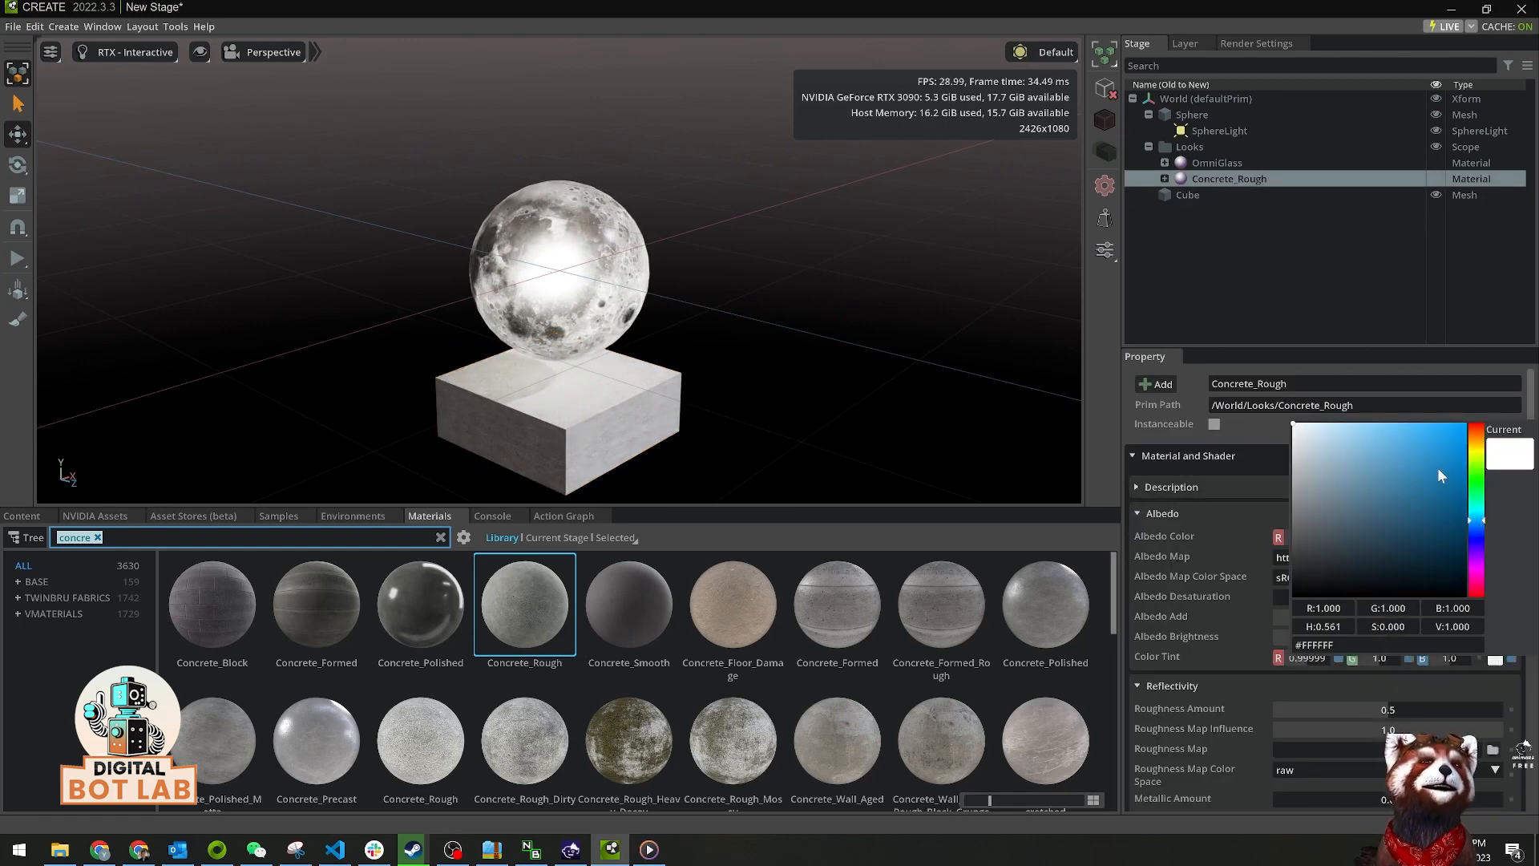
{"action": "left_click_drag", "start_coordinate": [1437, 468], "coordinate": [1432, 454]}
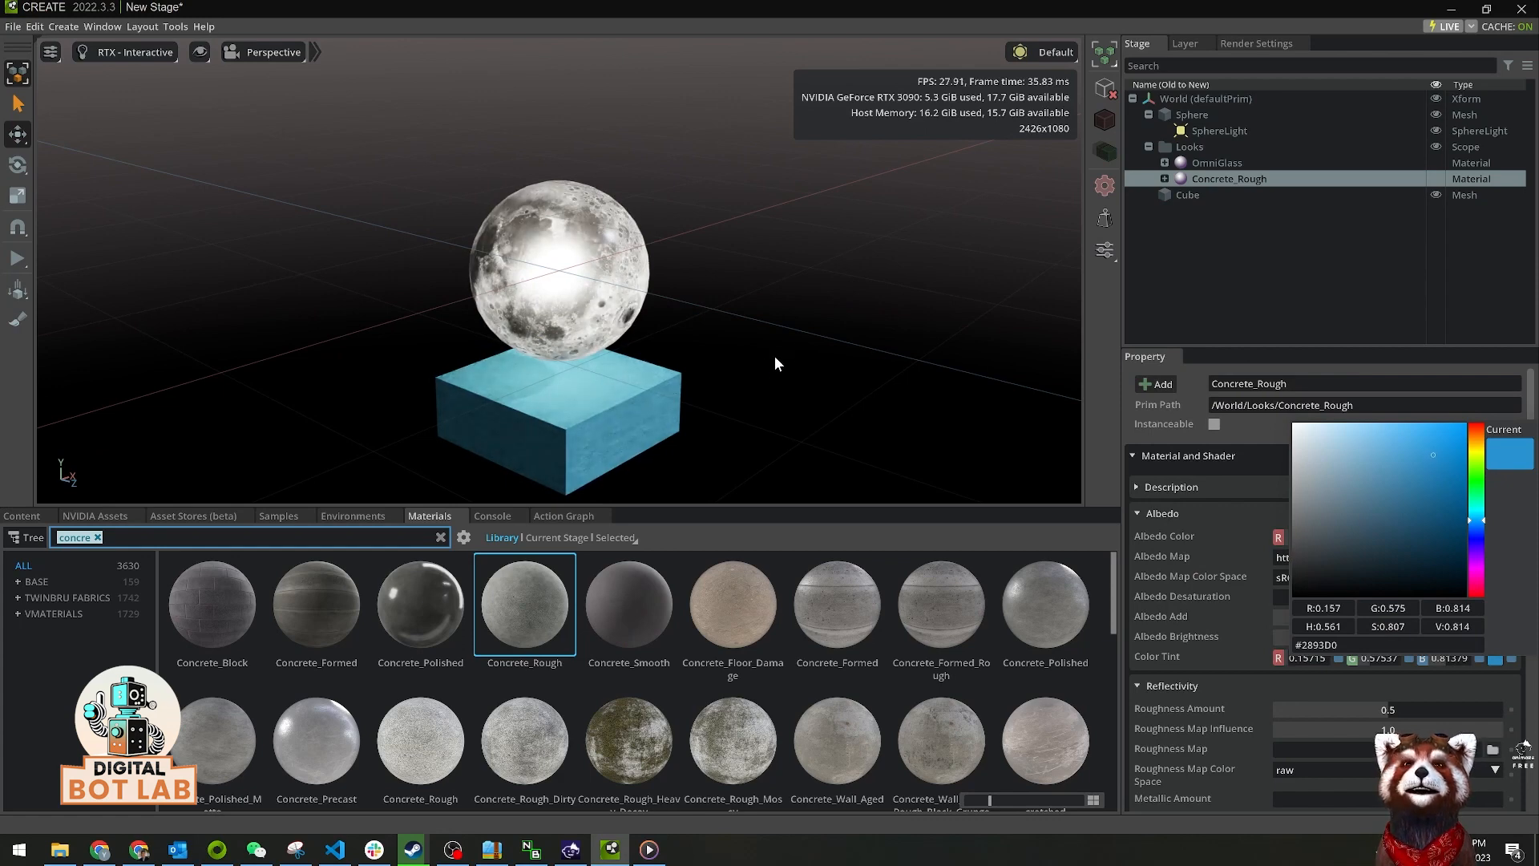
{"action": "left_click", "coordinate": [801, 368]}
{"action": "left_click", "coordinate": [801, 368]}
- Create a Plane mesh and set its X rotation to 90
{"action": "left_click_drag", "start_coordinate": [787, 387], "coordinate": [763, 337], "text": "alt"}
{"action": "right_click", "coordinate": [1207, 249]}
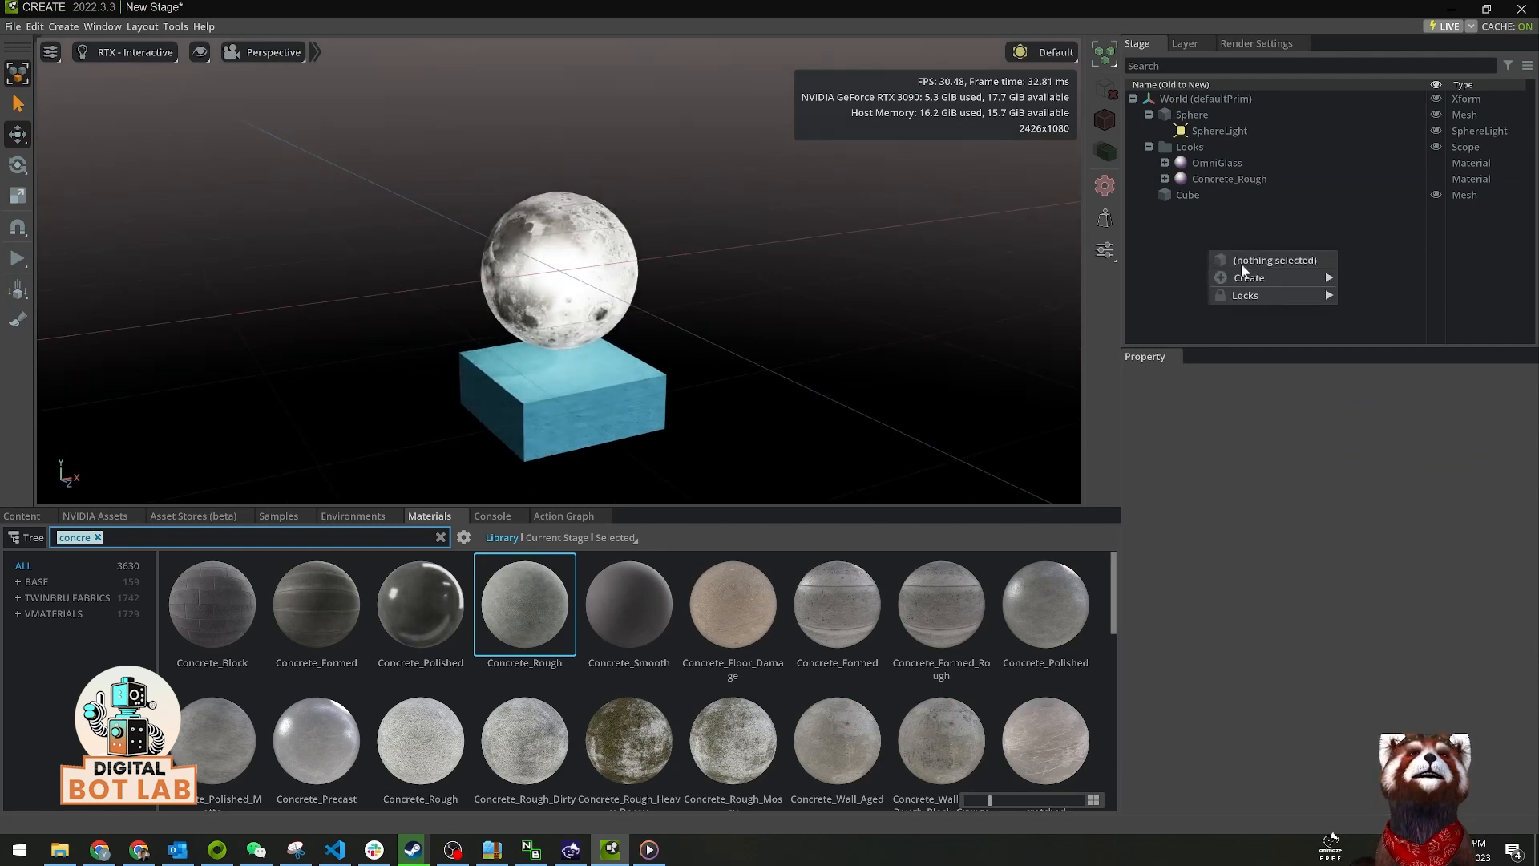
{"action": "mouse_move", "coordinate": [1250, 280]}
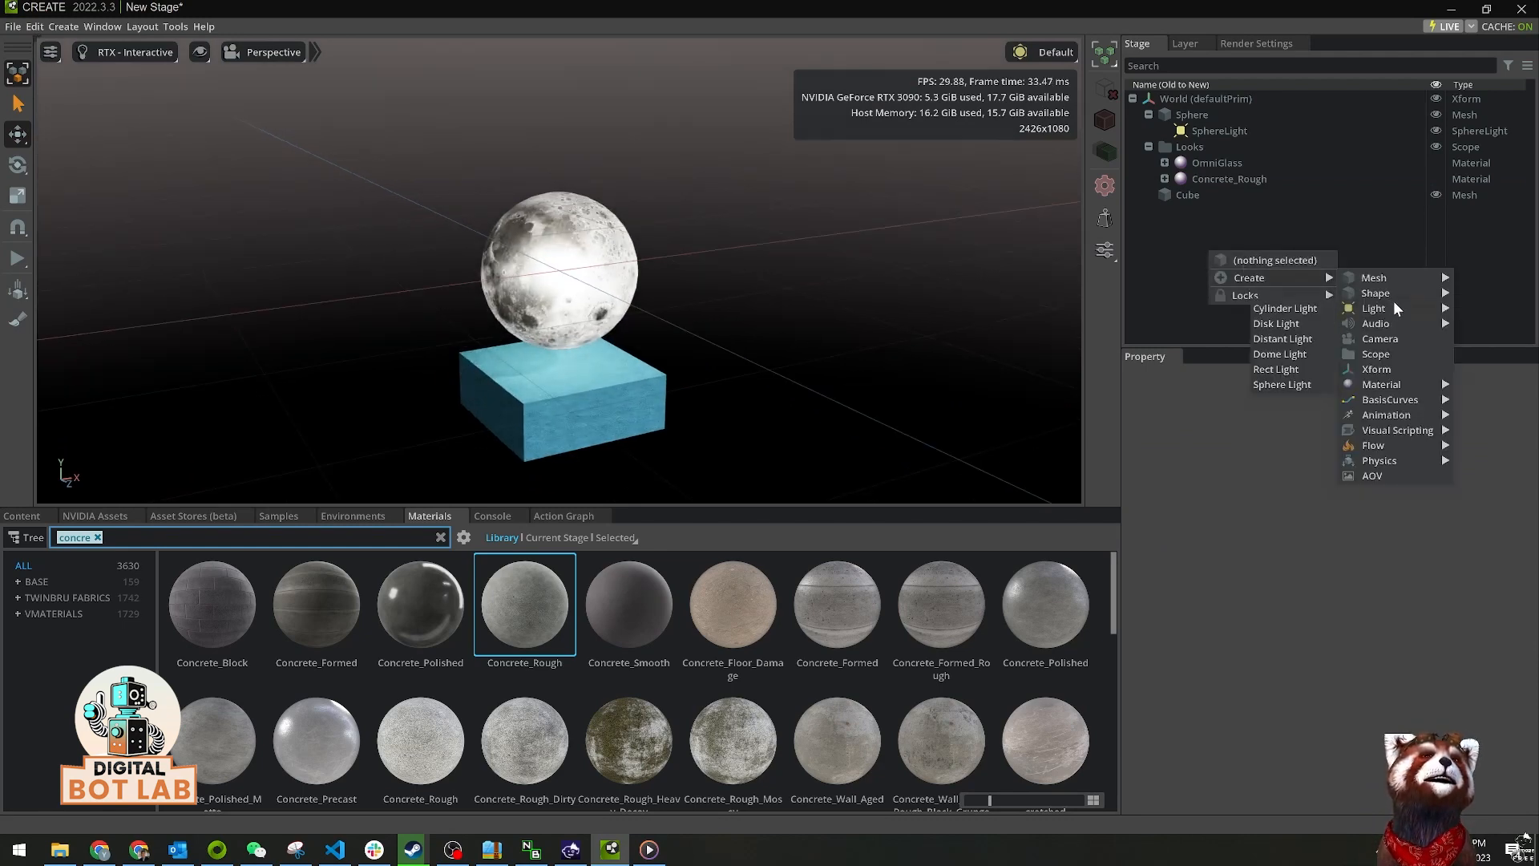
{"action": "mouse_move", "coordinate": [1410, 277]}
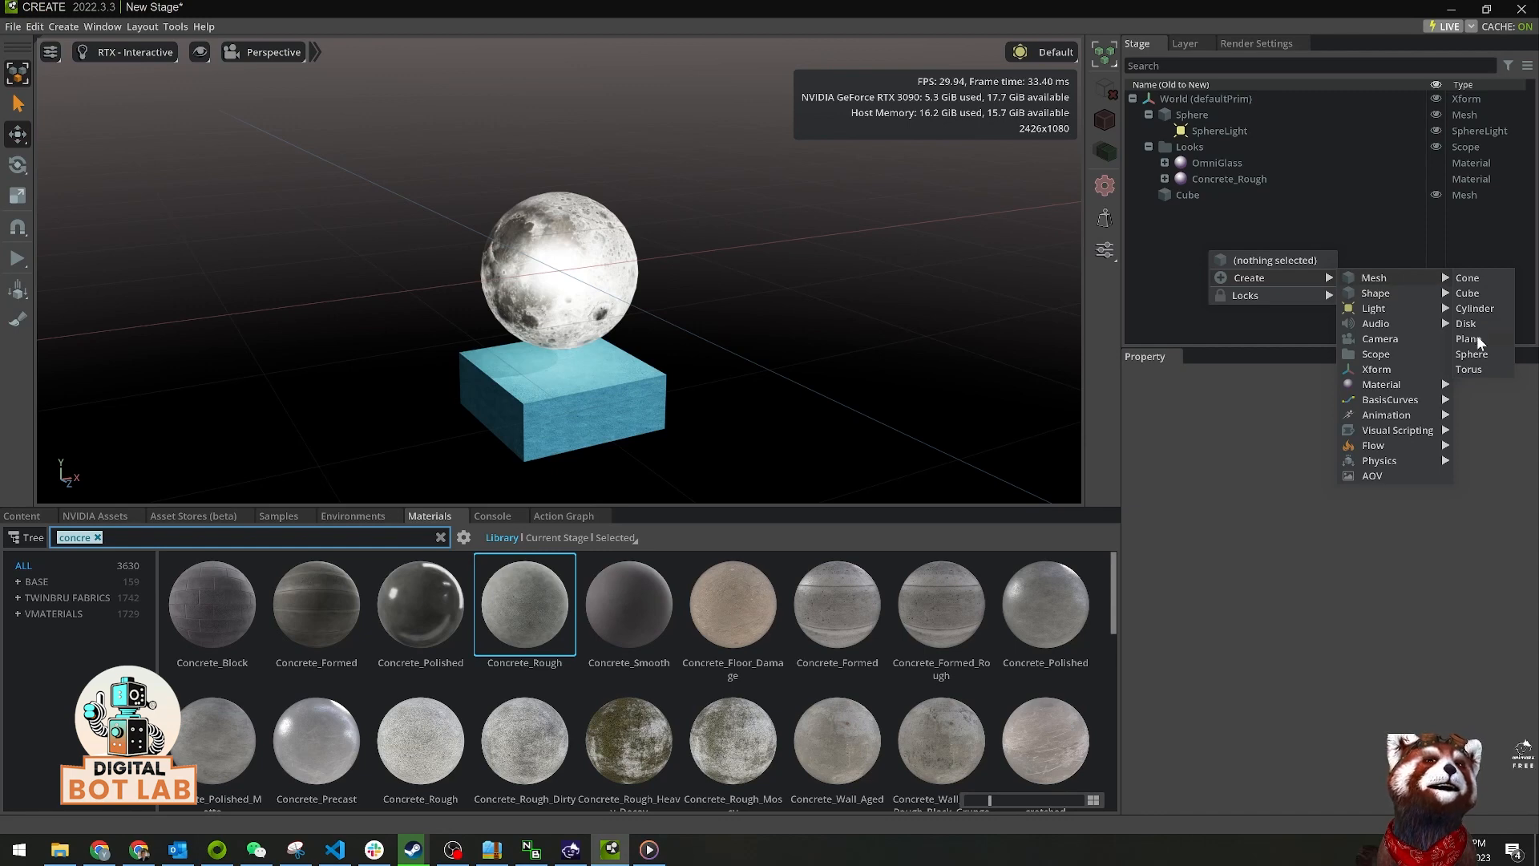
{"action": "left_click", "coordinate": [1475, 337]}
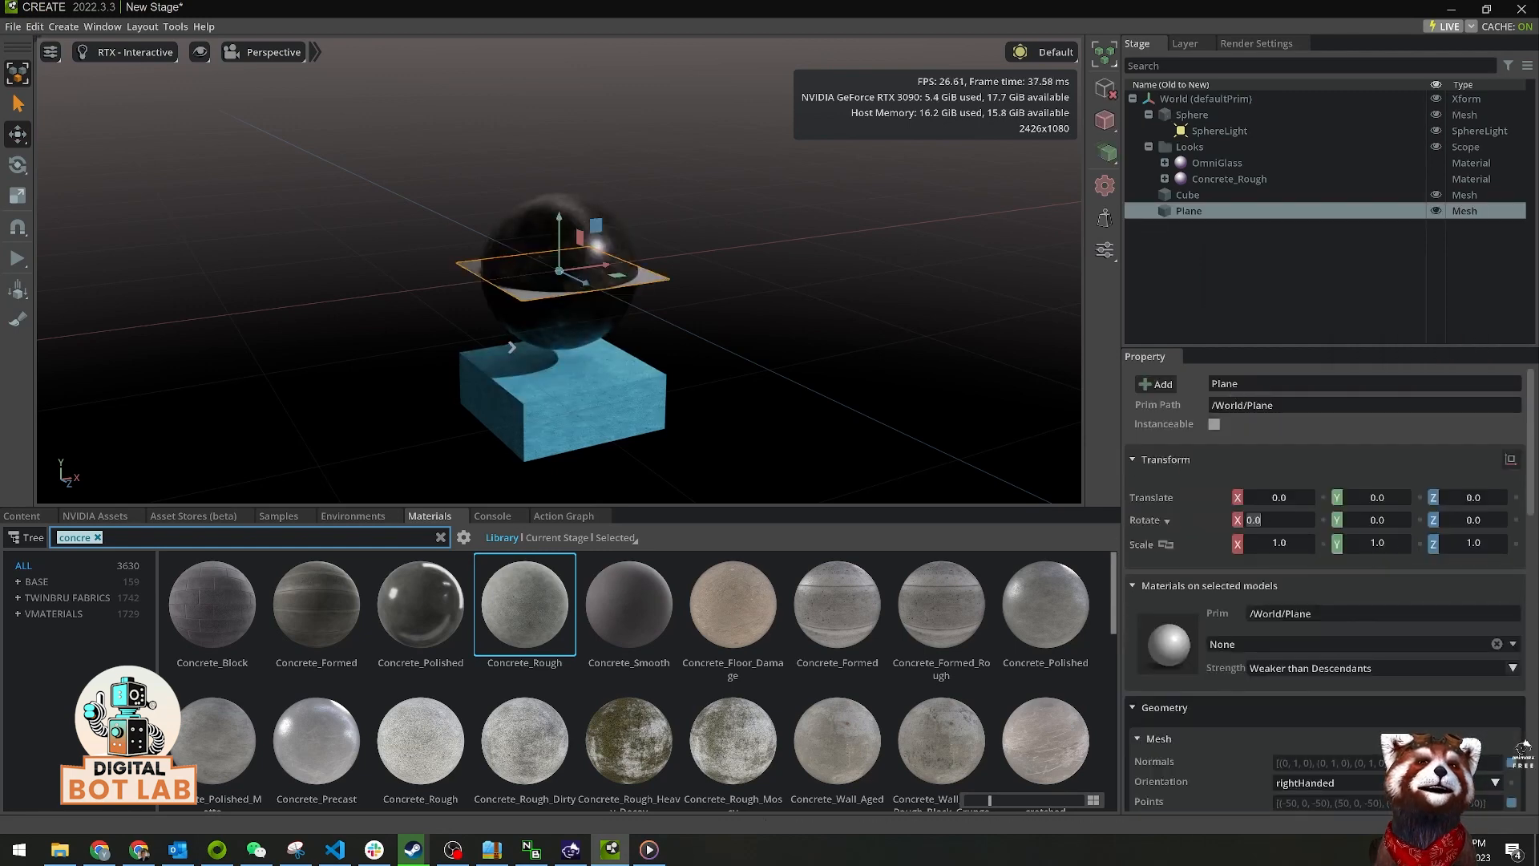
{"action": "type", "text": "90"}
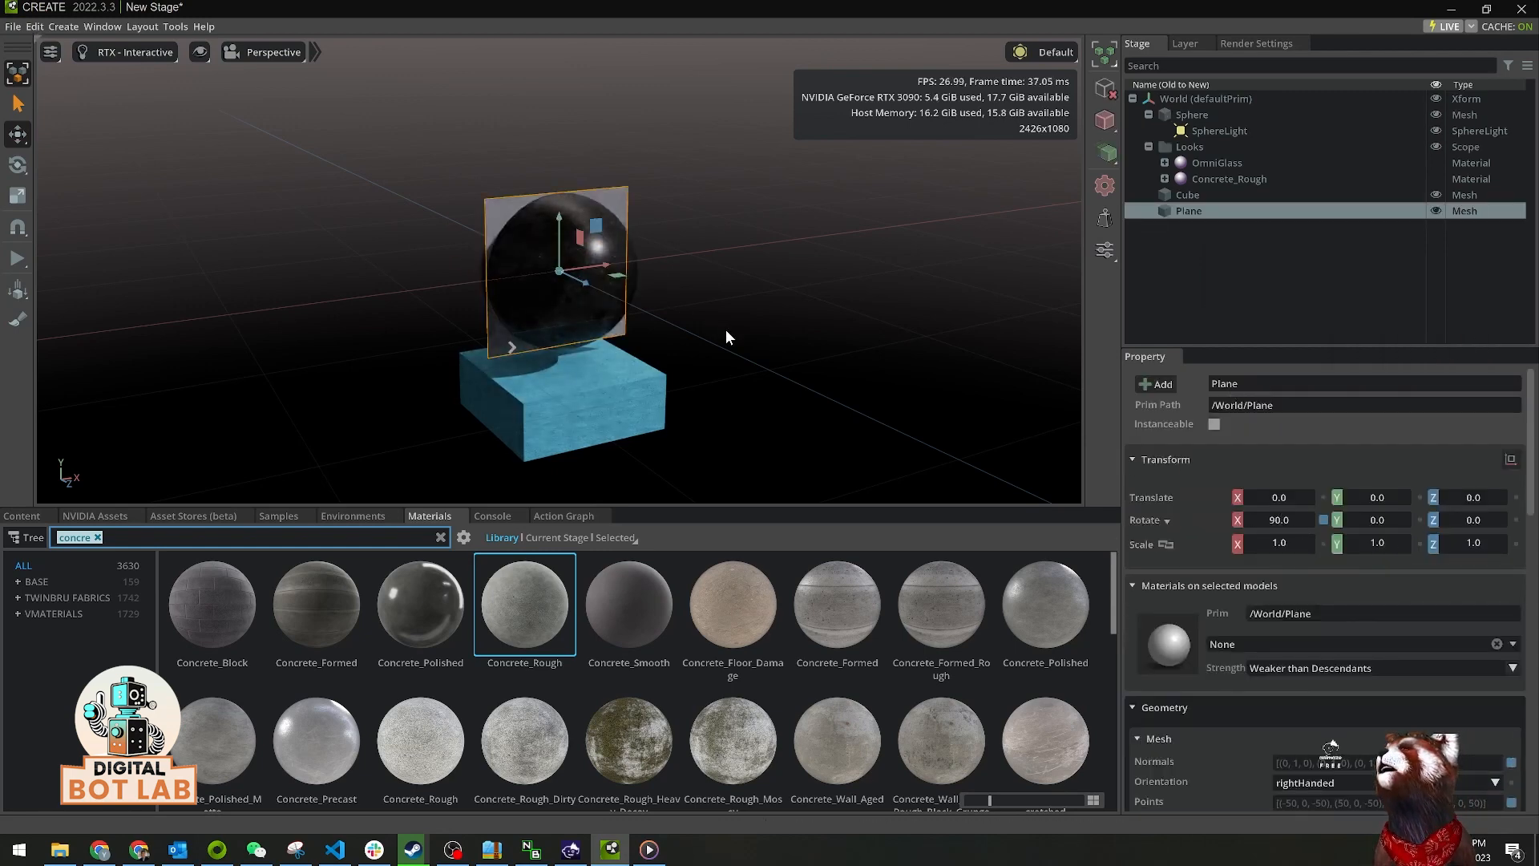
- Move the plane behind the moon to about -105.4 on Z and scale it to about 8.96 in X and Z
{"action": "left_click_drag", "start_coordinate": [593, 292], "coordinate": [505, 258]}
{"action": "key", "text": "r"}
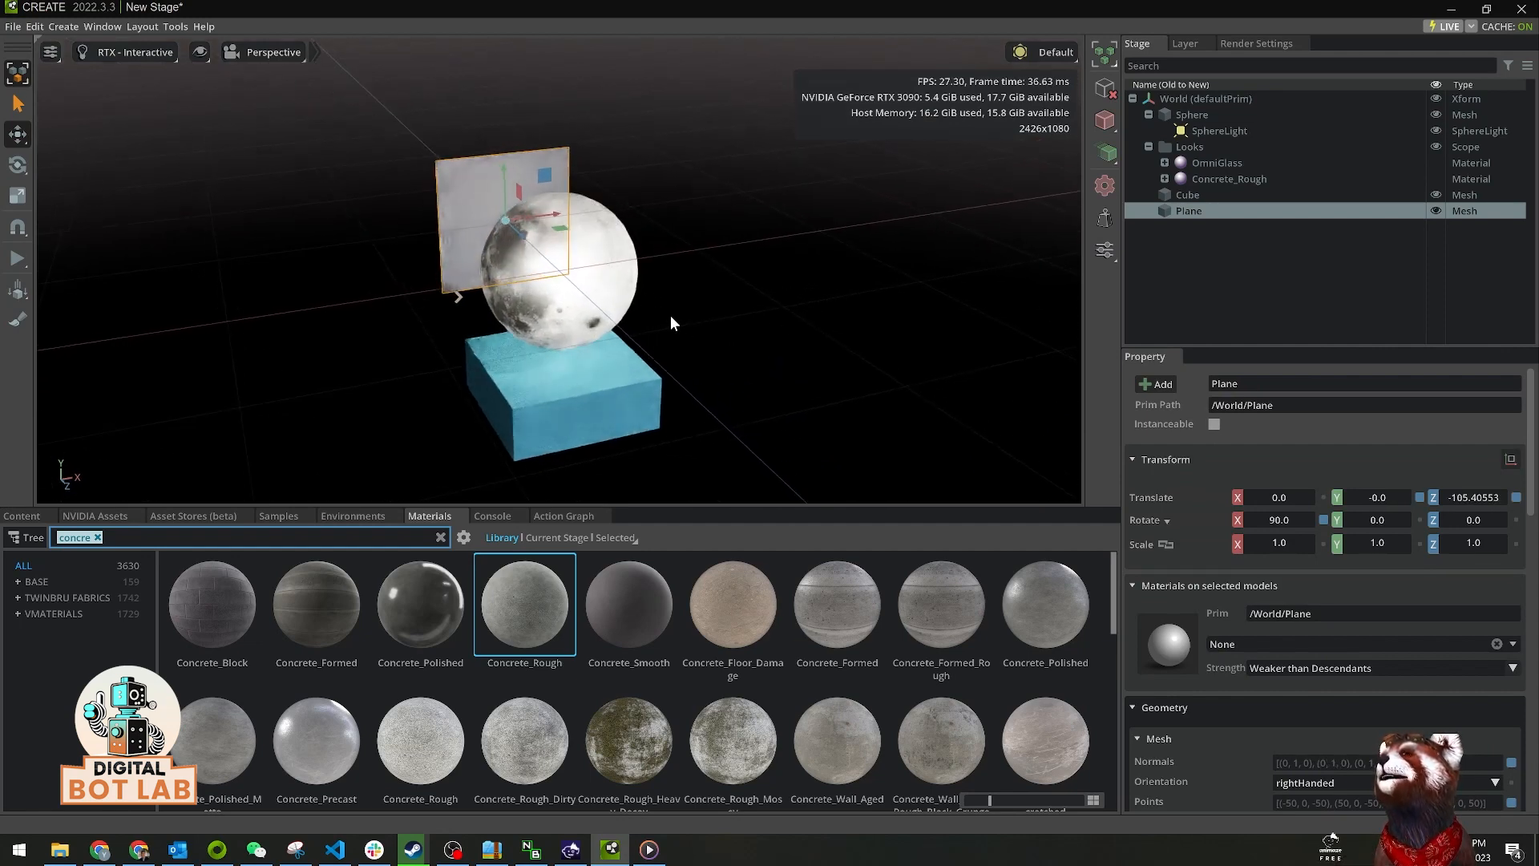
{"action": "left_click_drag", "start_coordinate": [553, 261], "coordinate": [750, 358]}
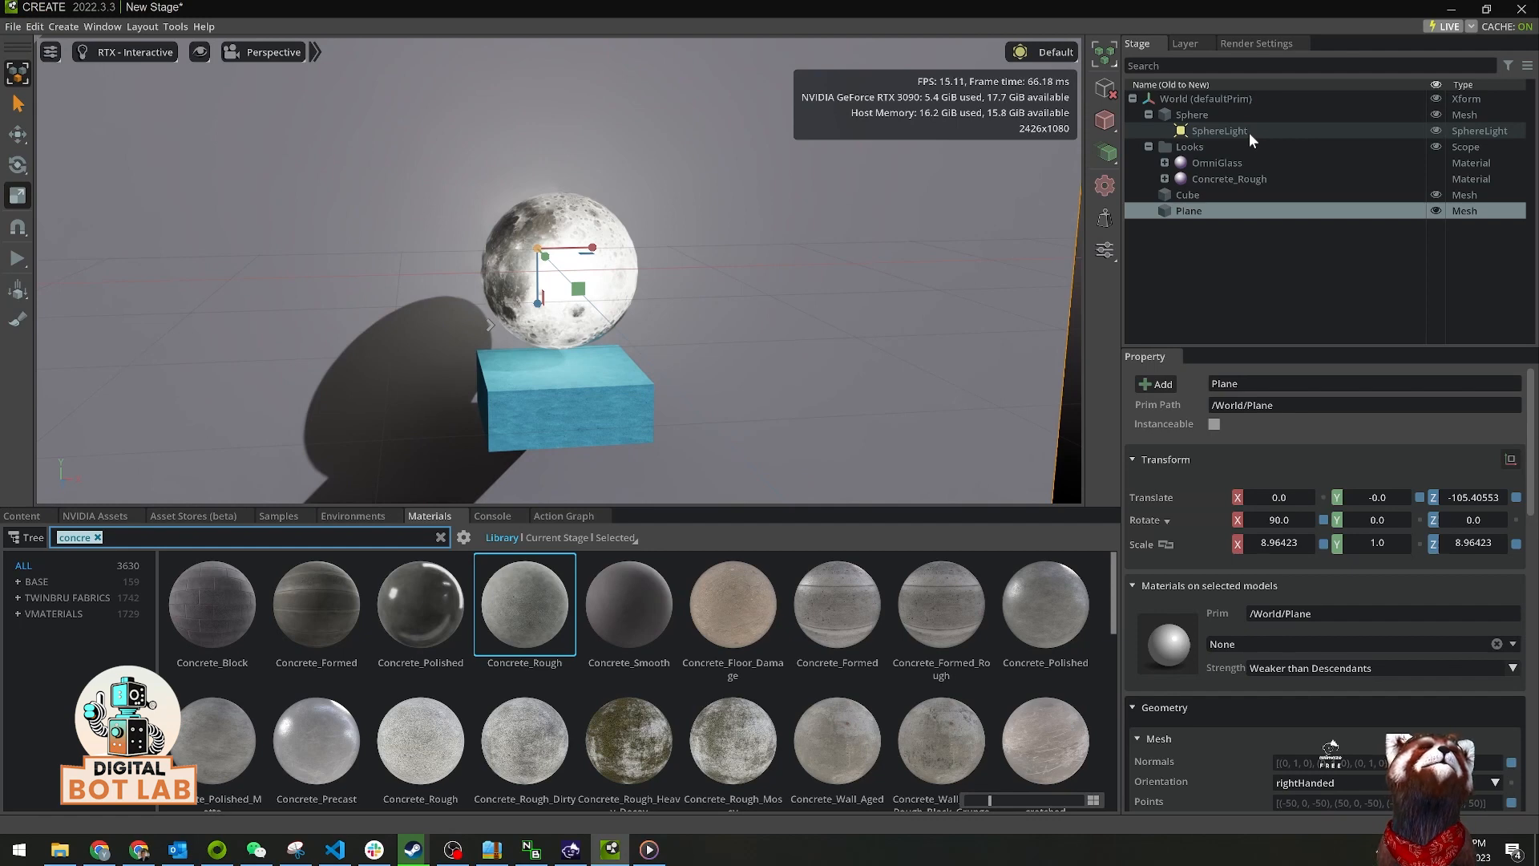
- Switch the viewport lighting to Stage Lights and examine the moon's glow against the backdrop plane
{"action": "mouse_move", "coordinate": [729, 276]}
{"action": "left_mouse_down", "text": "alt"}
{"action": "mouse_move", "coordinate": [954, 155]}
{"action": "mouse_move", "coordinate": [945, 111]}
{"action": "mouse_move", "coordinate": [885, 217]}
{"action": "mouse_move", "coordinate": [1040, 56]}
{"action": "left_mouse_up", "text": "alt"}
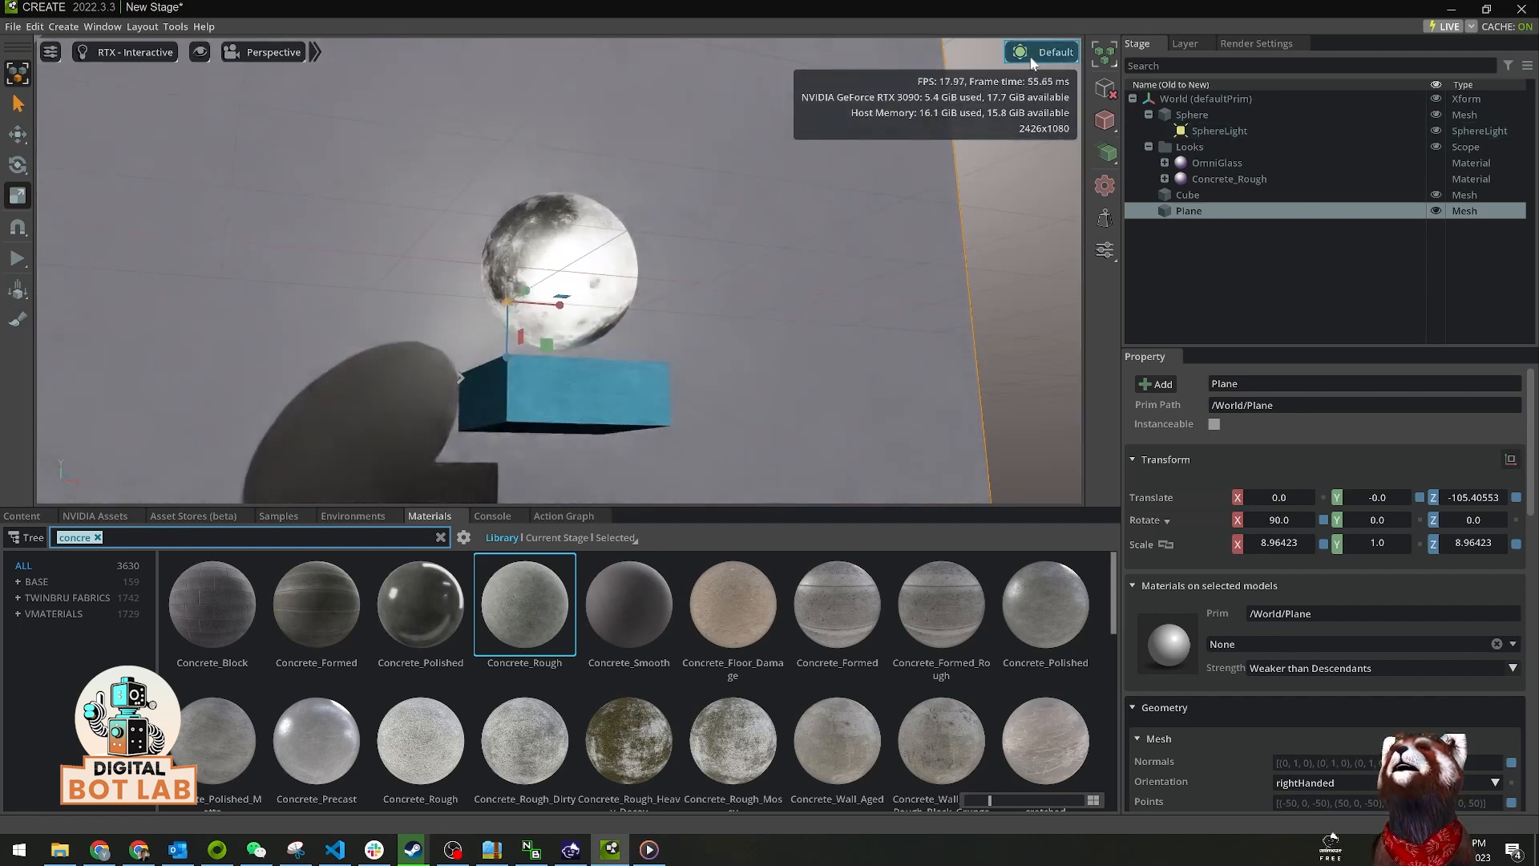
{"action": "mouse_move", "coordinate": [821, 269]}
{"action": "left_mouse_down", "text": "alt"}
{"action": "mouse_move", "coordinate": [1047, 88]}
{"action": "mouse_move", "coordinate": [1044, 48]}
{"action": "left_mouse_up", "text": "alt"}
{"action": "left_click", "coordinate": [1044, 50]}
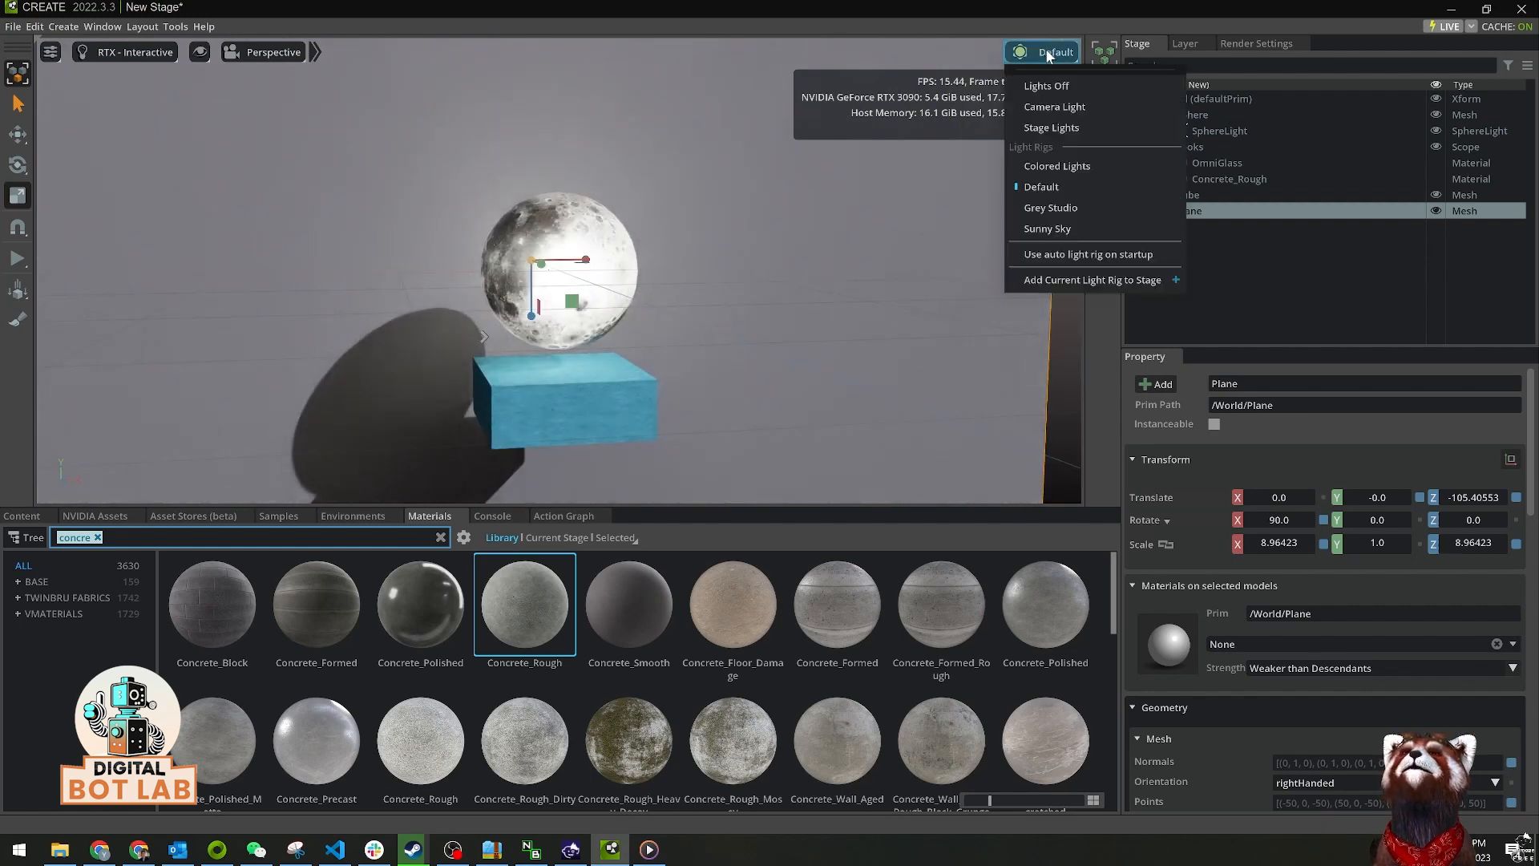
{"action": "left_click", "coordinate": [1059, 127]}
{"action": "left_click_drag", "start_coordinate": [758, 302], "coordinate": [750, 340], "text": "alt"}
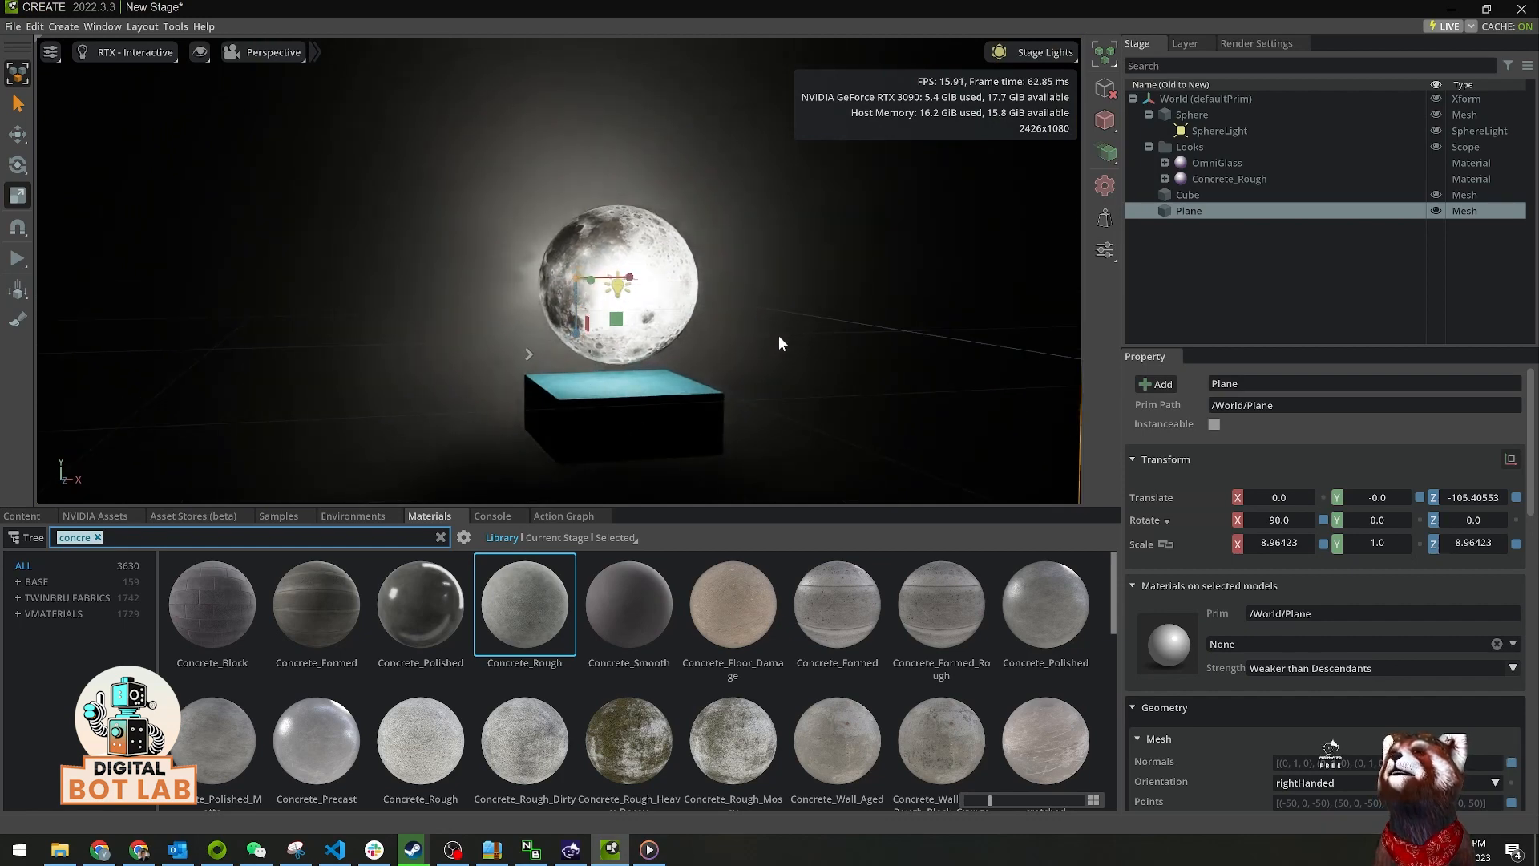
{"action": "right_click_drag", "start_coordinate": [778, 335], "coordinate": [790, 335], "text": "alt"}
{"action": "left_click_drag", "start_coordinate": [793, 346], "coordinate": [805, 333], "text": "alt"}
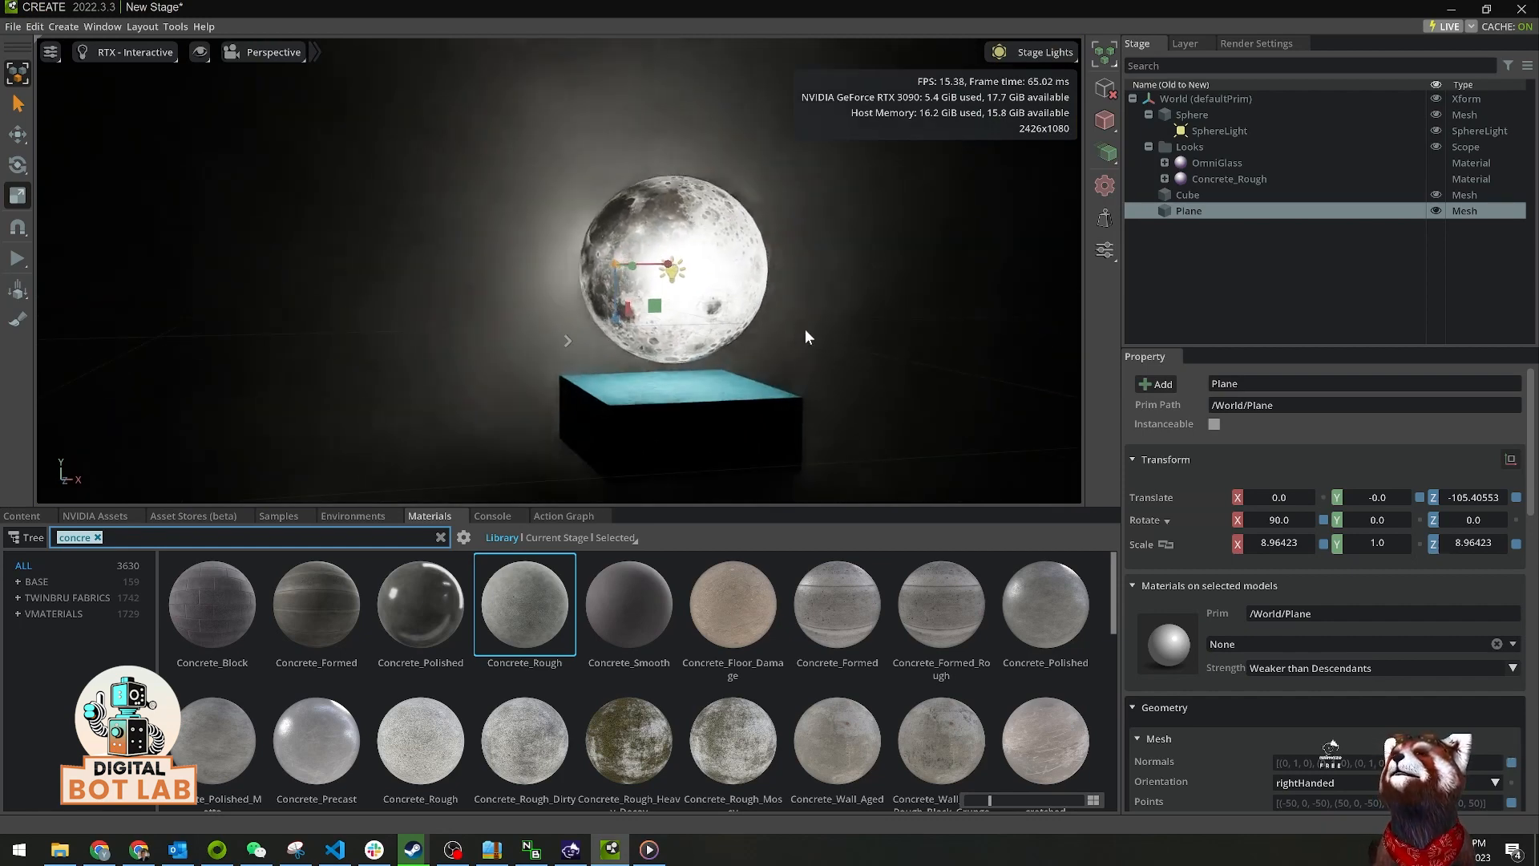
- Clear the selection and create a Rect Light at the root of the stage
{"action": "left_click", "coordinate": [1207, 244]}
{"action": "right_click", "coordinate": [1185, 252]}
{"action": "mouse_move", "coordinate": [1224, 279]}
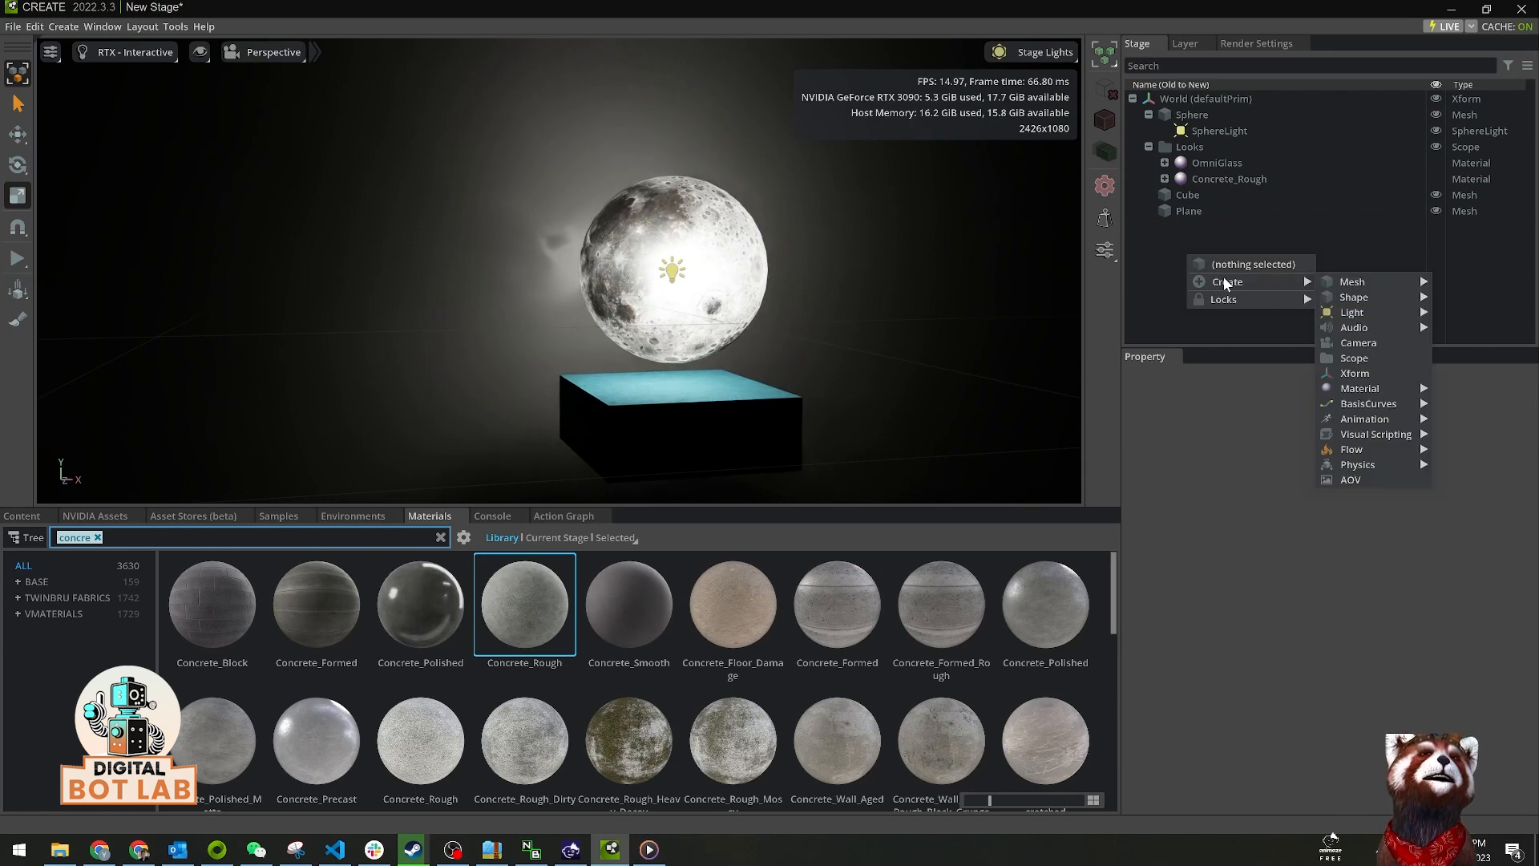
{"action": "mouse_move", "coordinate": [1351, 311]}
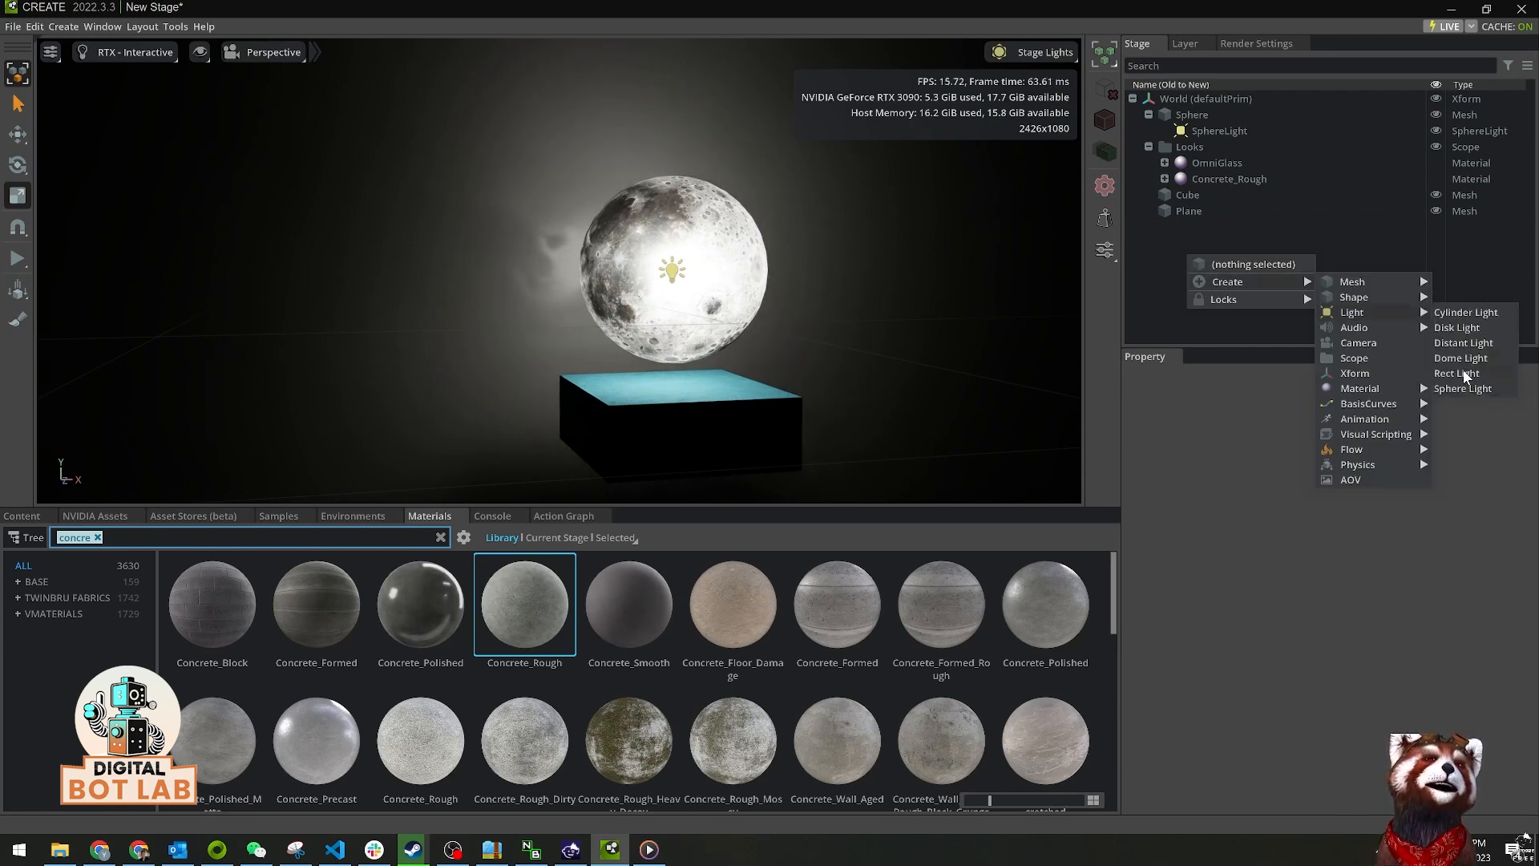
{"action": "left_click", "coordinate": [1462, 371]}
- Move the RectLight above and in front of the moon, about Y 170.2 and Z 140.1, and tilt it about -48.2 degrees in X
{"action": "scroll", "coordinate": [771, 310], "scroll_direction": "down", "scroll_amount": 3}
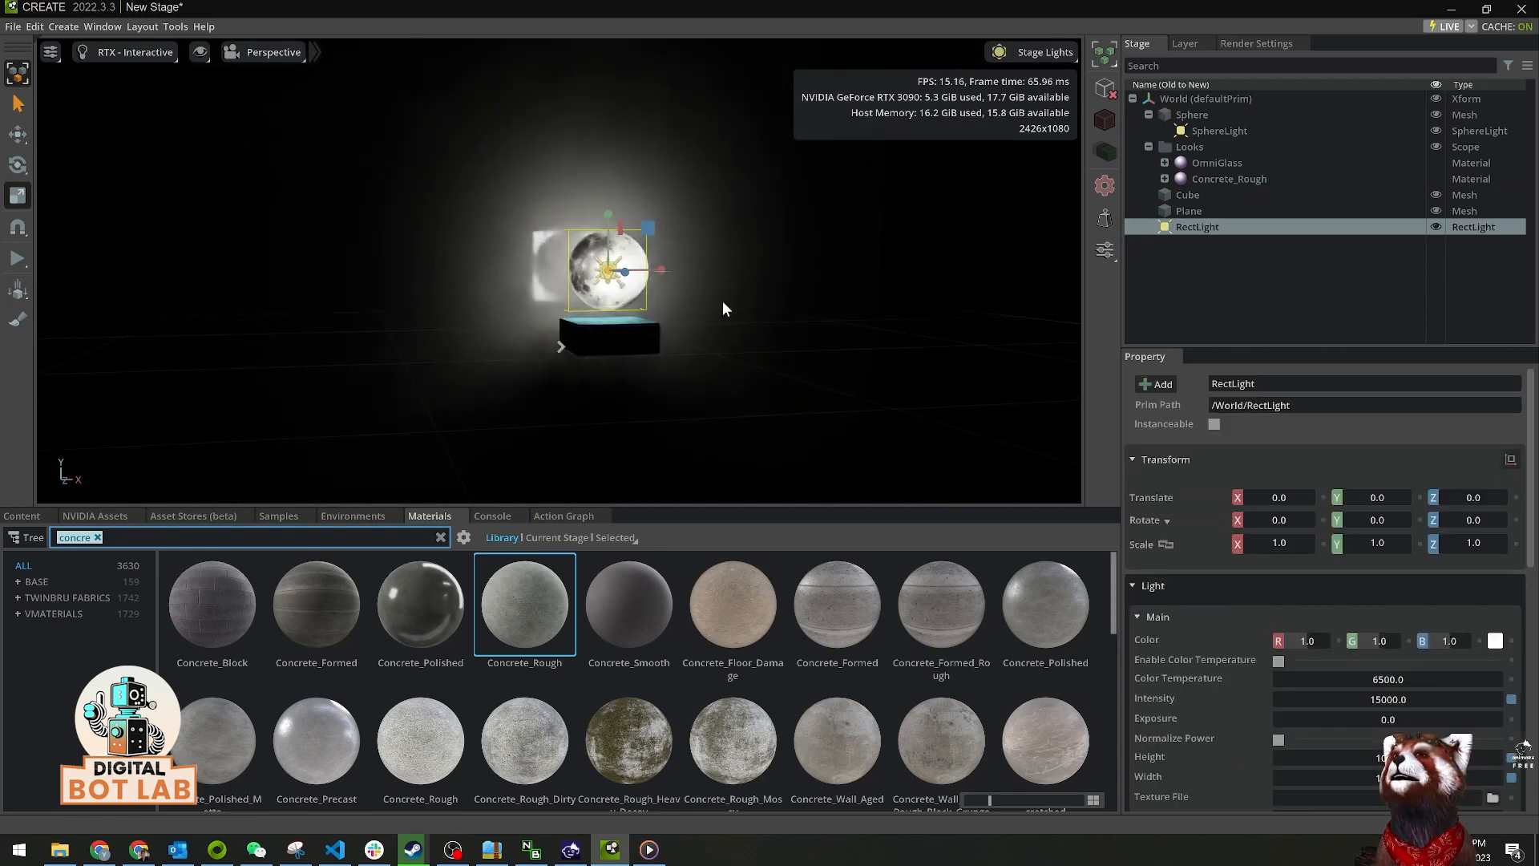
{"action": "key", "text": "w"}
{"action": "left_click_drag", "start_coordinate": [696, 322], "coordinate": [742, 349], "text": "alt"}
{"action": "left_click_drag", "start_coordinate": [630, 282], "coordinate": [695, 99]}
{"action": "key", "text": "e"}
{"action": "left_click_drag", "start_coordinate": [803, 229], "coordinate": [747, 290], "text": "alt"}
{"action": "scroll", "coordinate": [741, 301], "scroll_direction": "up", "scroll_amount": 2}
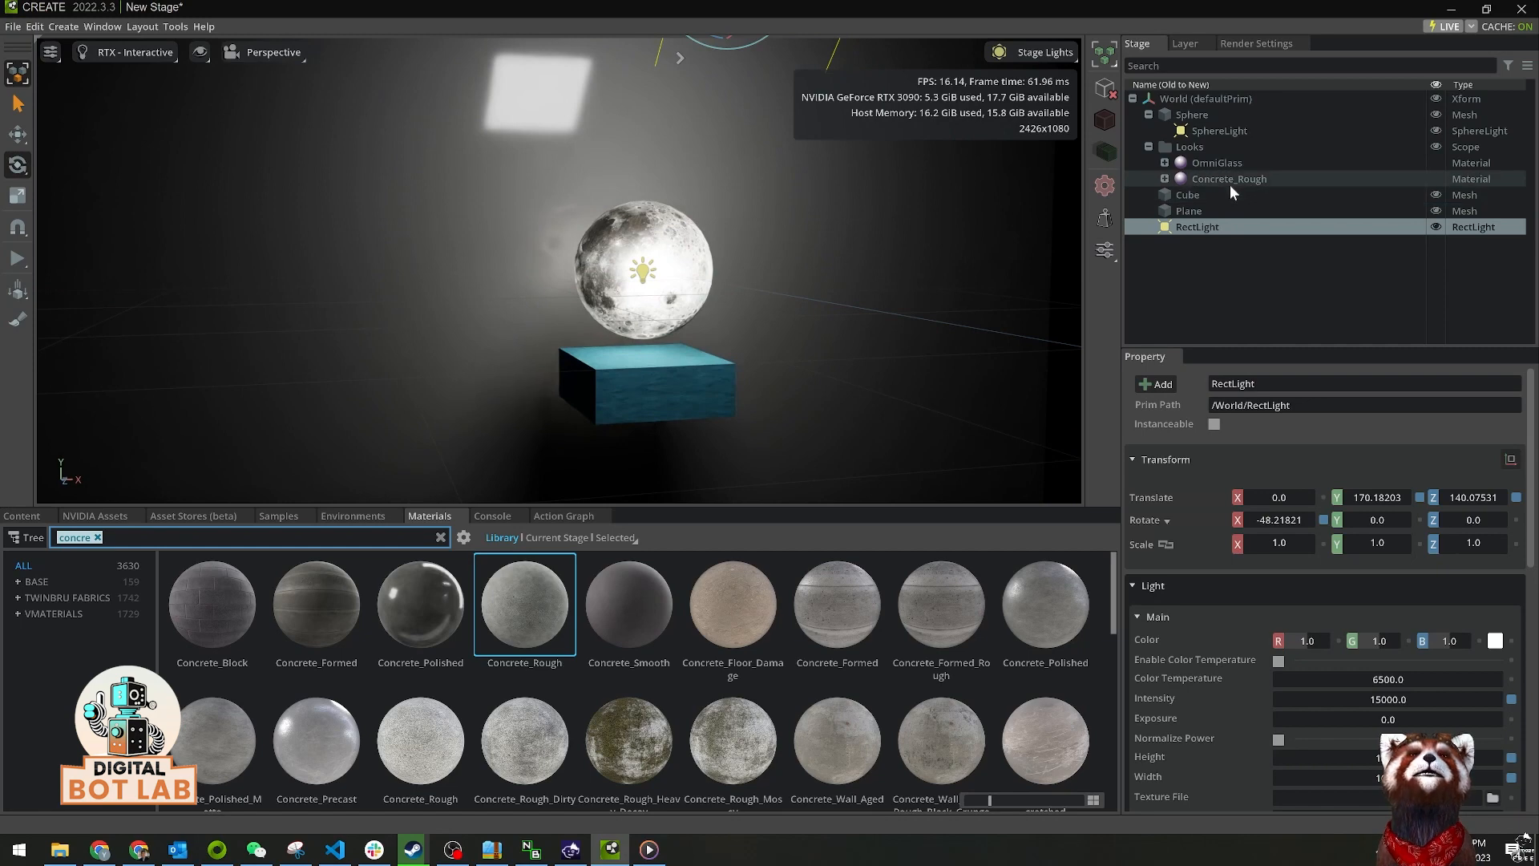
- Create an OmniPBR material on the backdrop plane
{"action": "left_click", "coordinate": [1206, 211]}
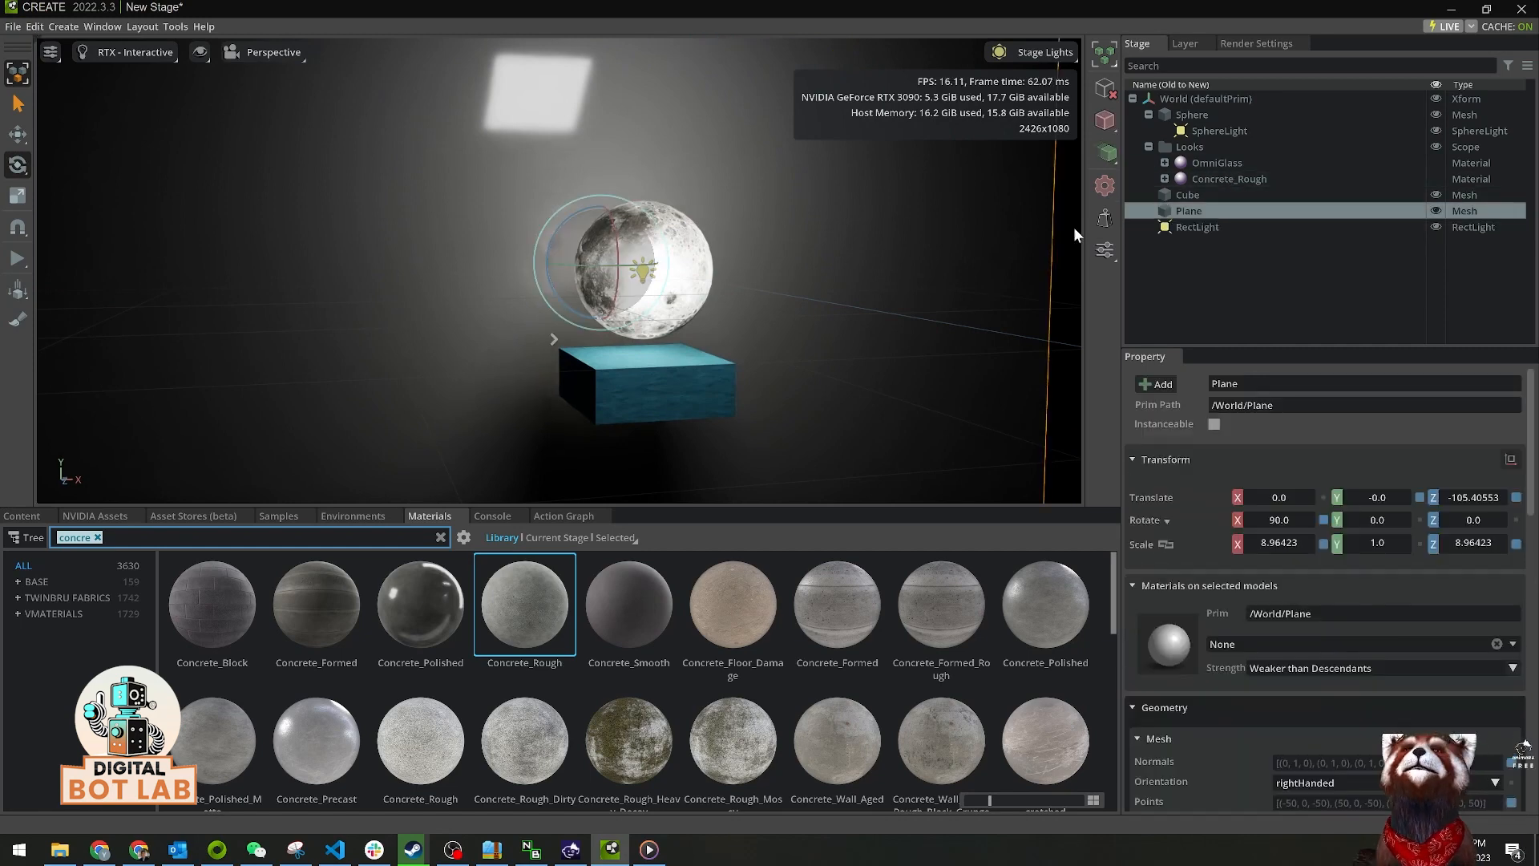
{"action": "right_click", "coordinate": [1190, 213]}
{"action": "mouse_move", "coordinate": [1270, 240]}
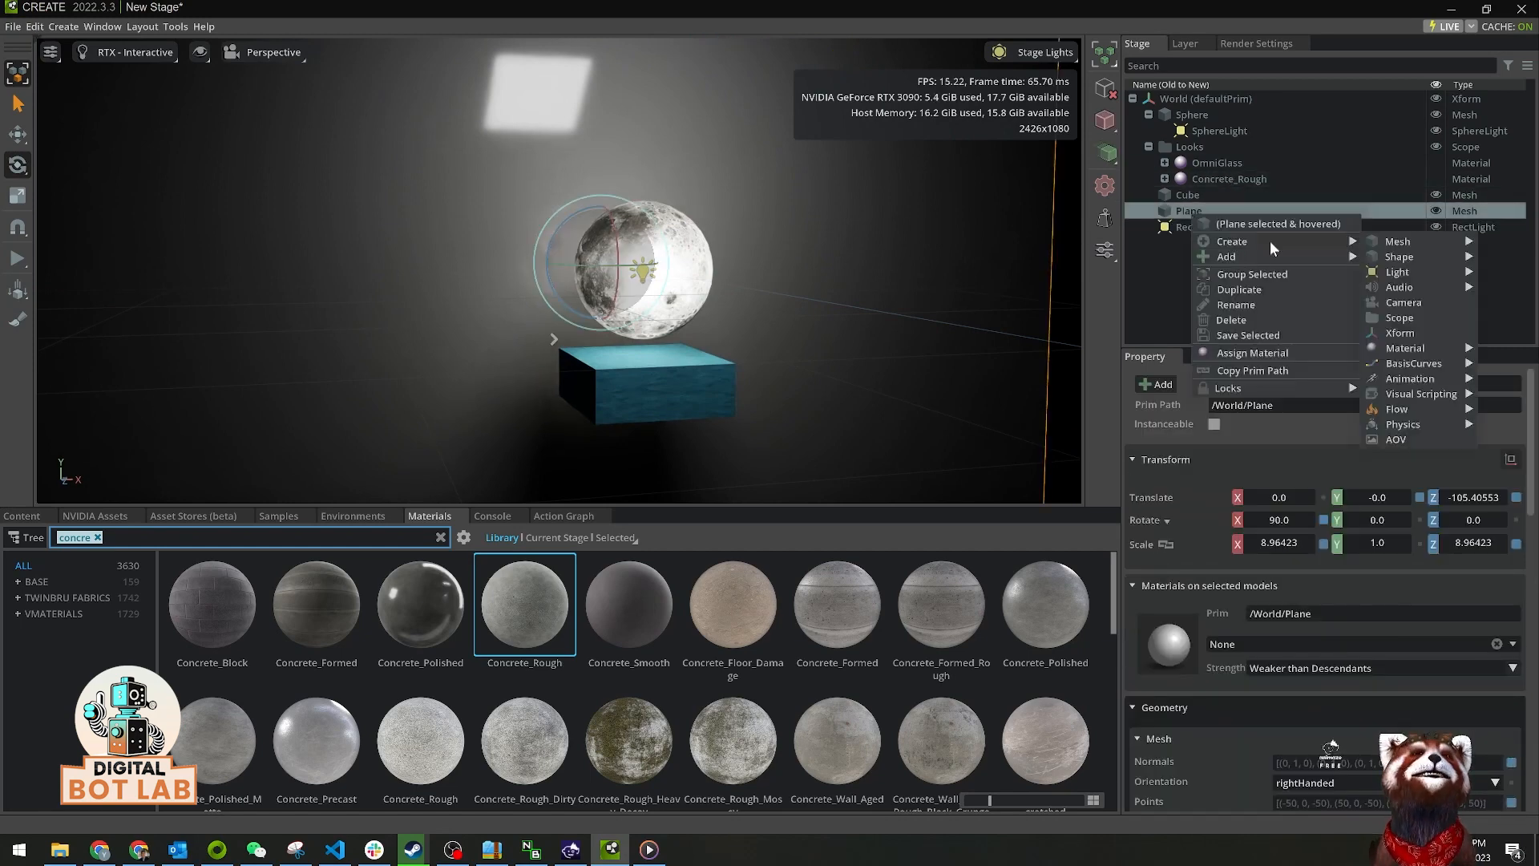
{"action": "mouse_move", "coordinate": [1409, 347]}
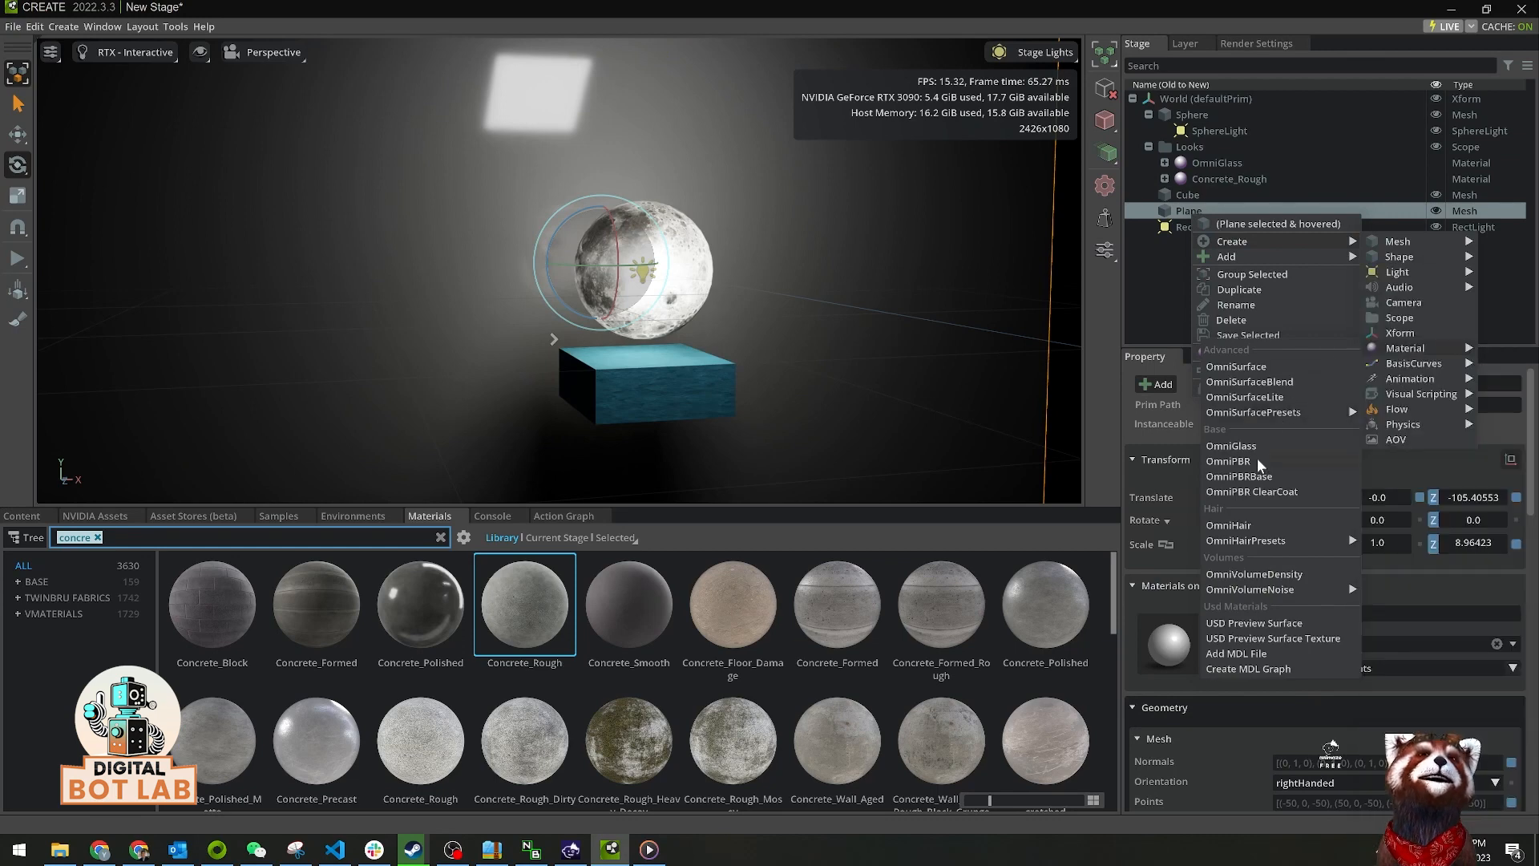
{"action": "left_click", "coordinate": [1257, 458]}
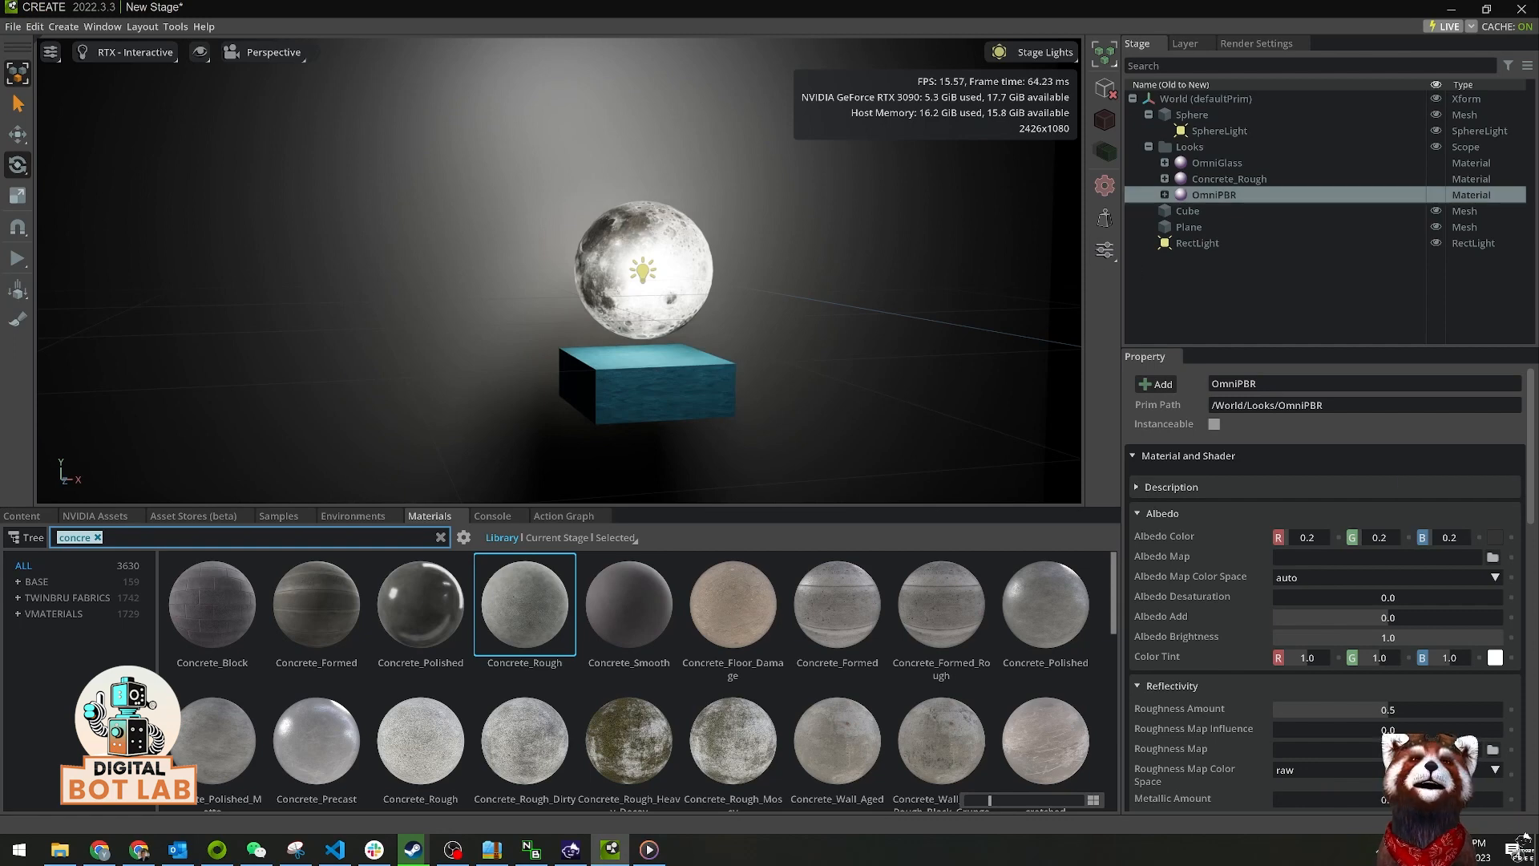
- Set the OmniPBR material's colour tint to a dark red, #8E2C2C
{"action": "left_click", "coordinate": [1495, 658]}
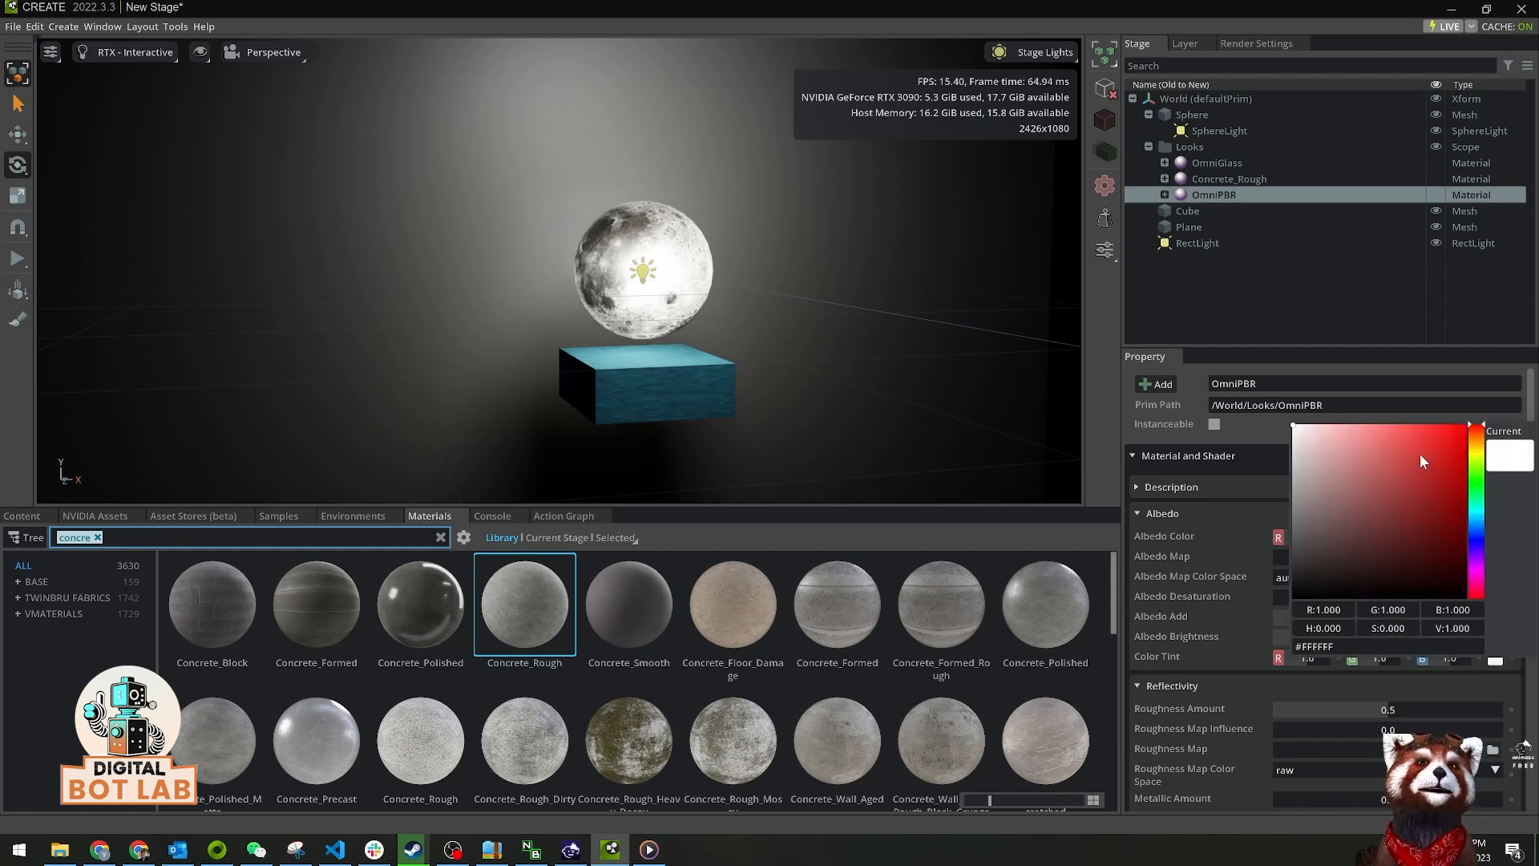
{"action": "left_click", "coordinate": [1416, 542]}
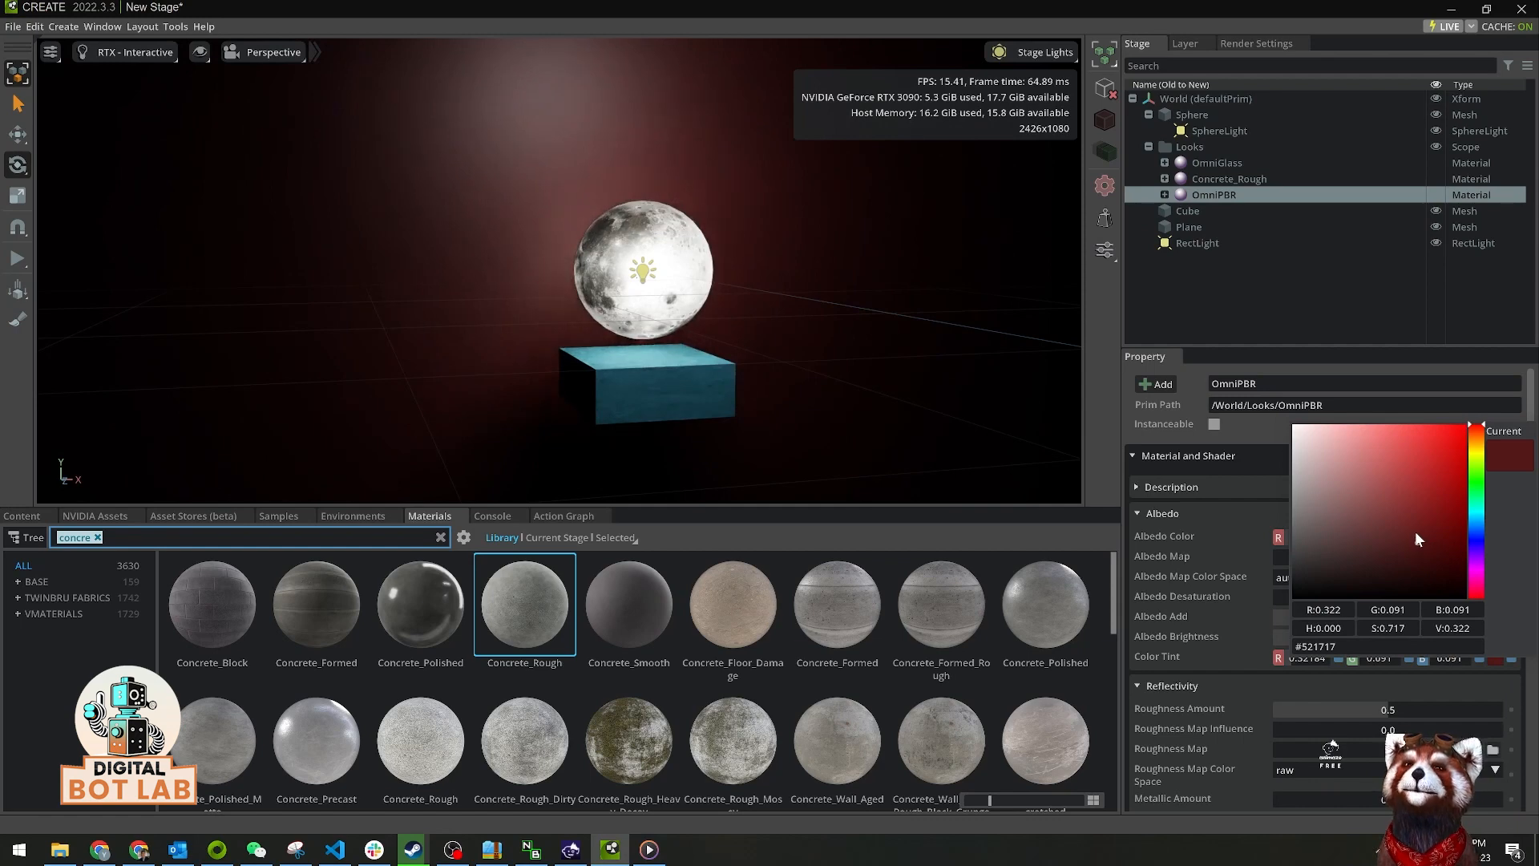
{"action": "left_click", "coordinate": [1413, 502]}
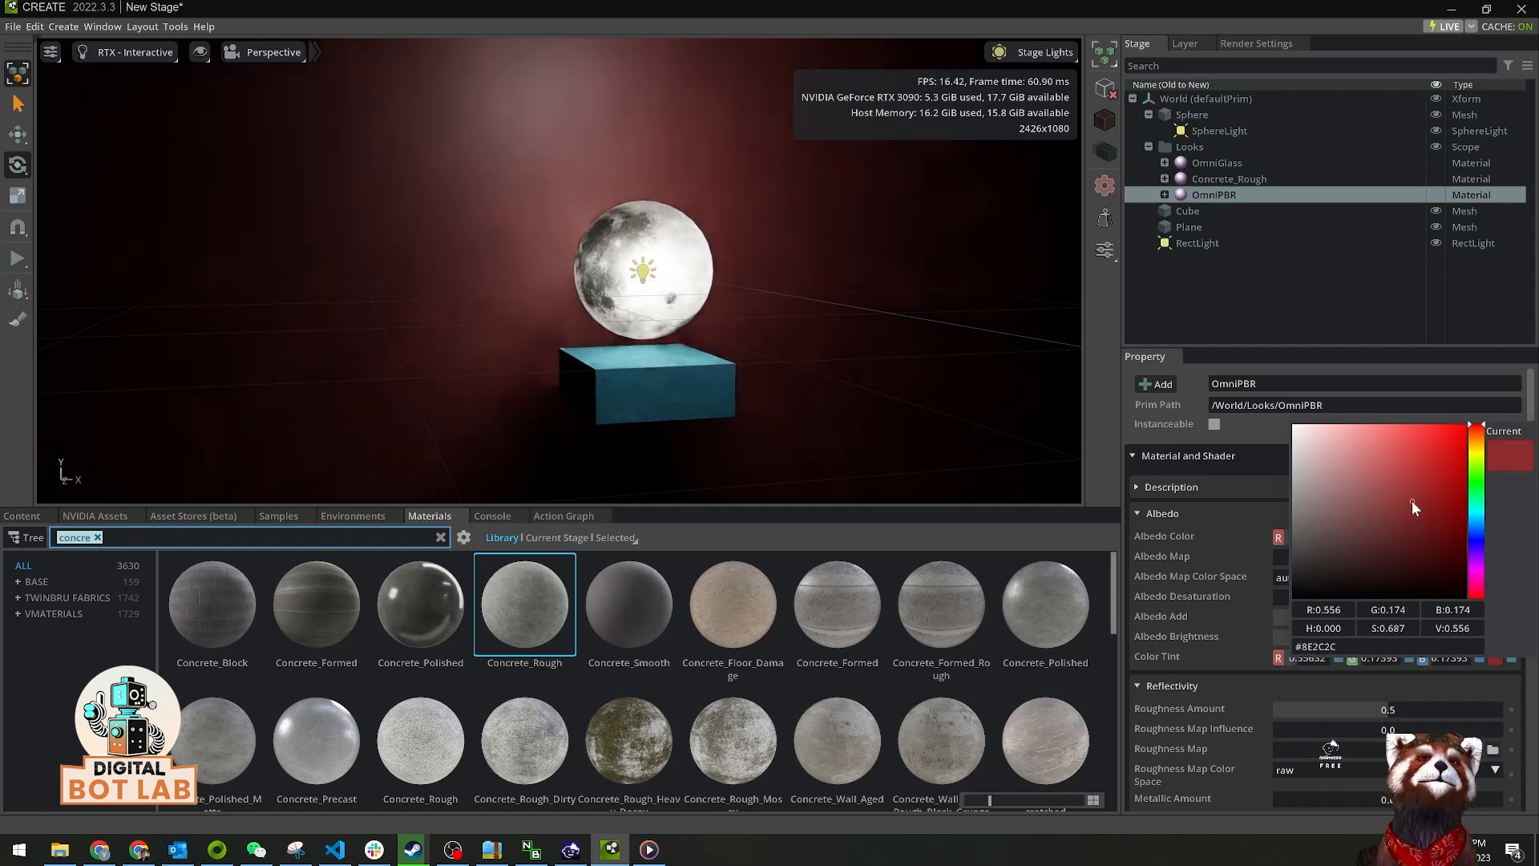
{"action": "left_click", "coordinate": [811, 380]}
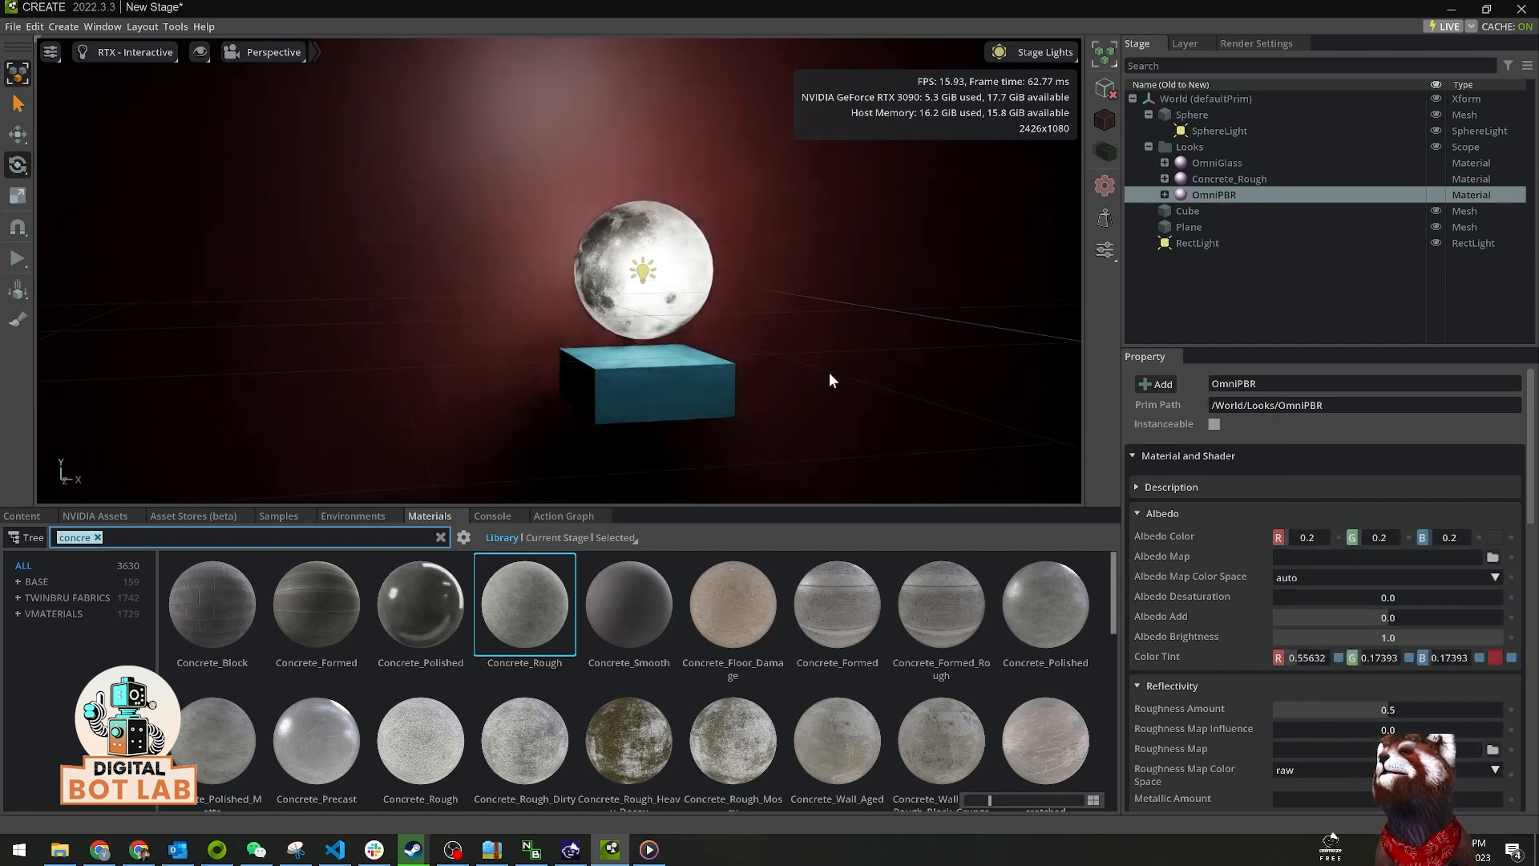
{"action": "left_click_drag", "start_coordinate": [829, 372], "coordinate": [725, 396], "text": "alt"}
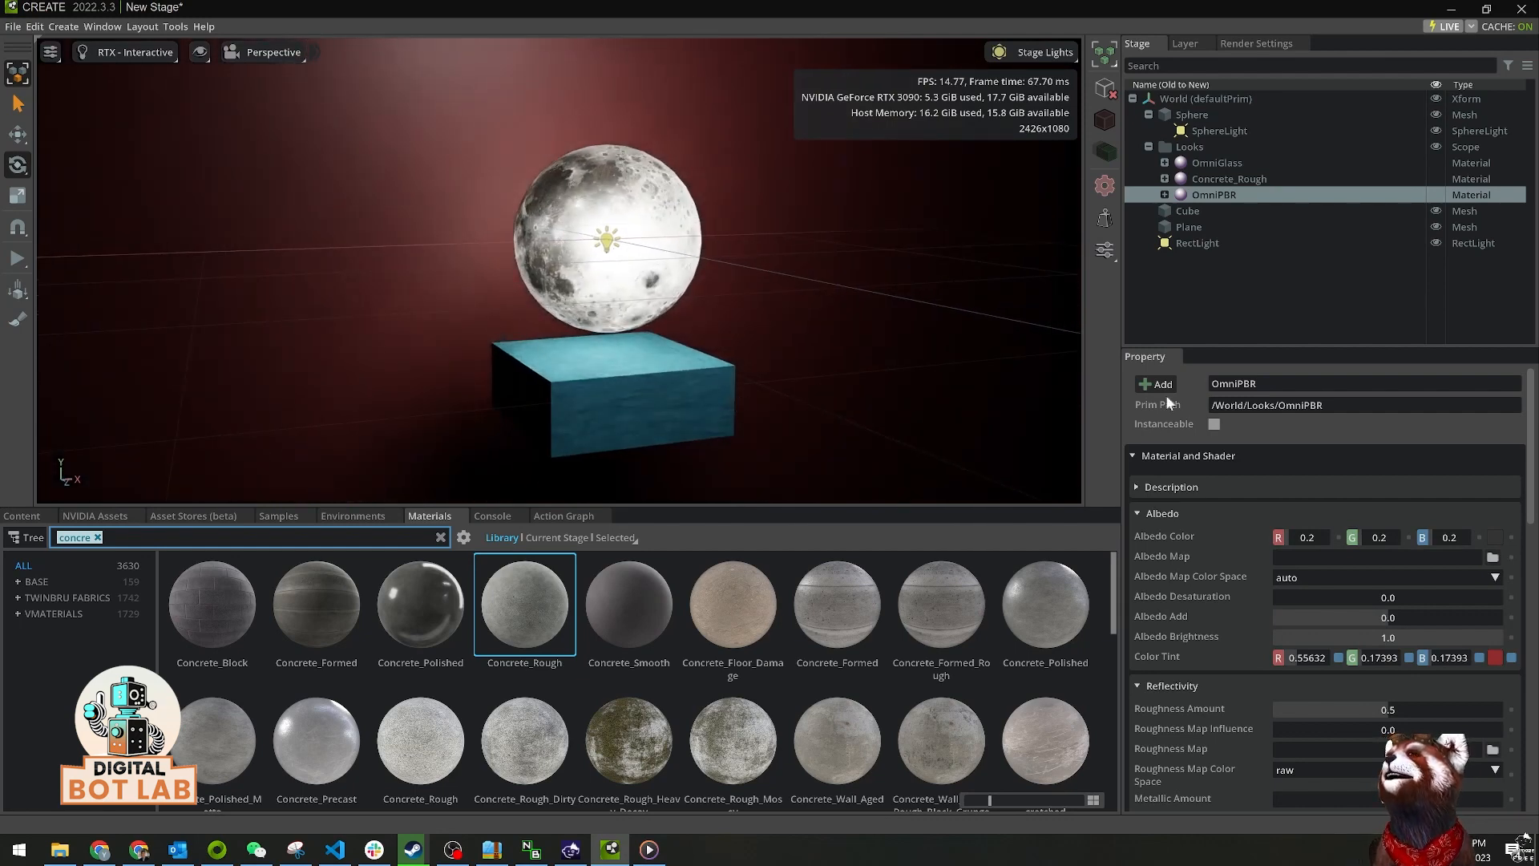
- Clear the selection and create a visual scripting Action Graph at the root of the stage
{"action": "left_click", "coordinate": [1210, 311]}
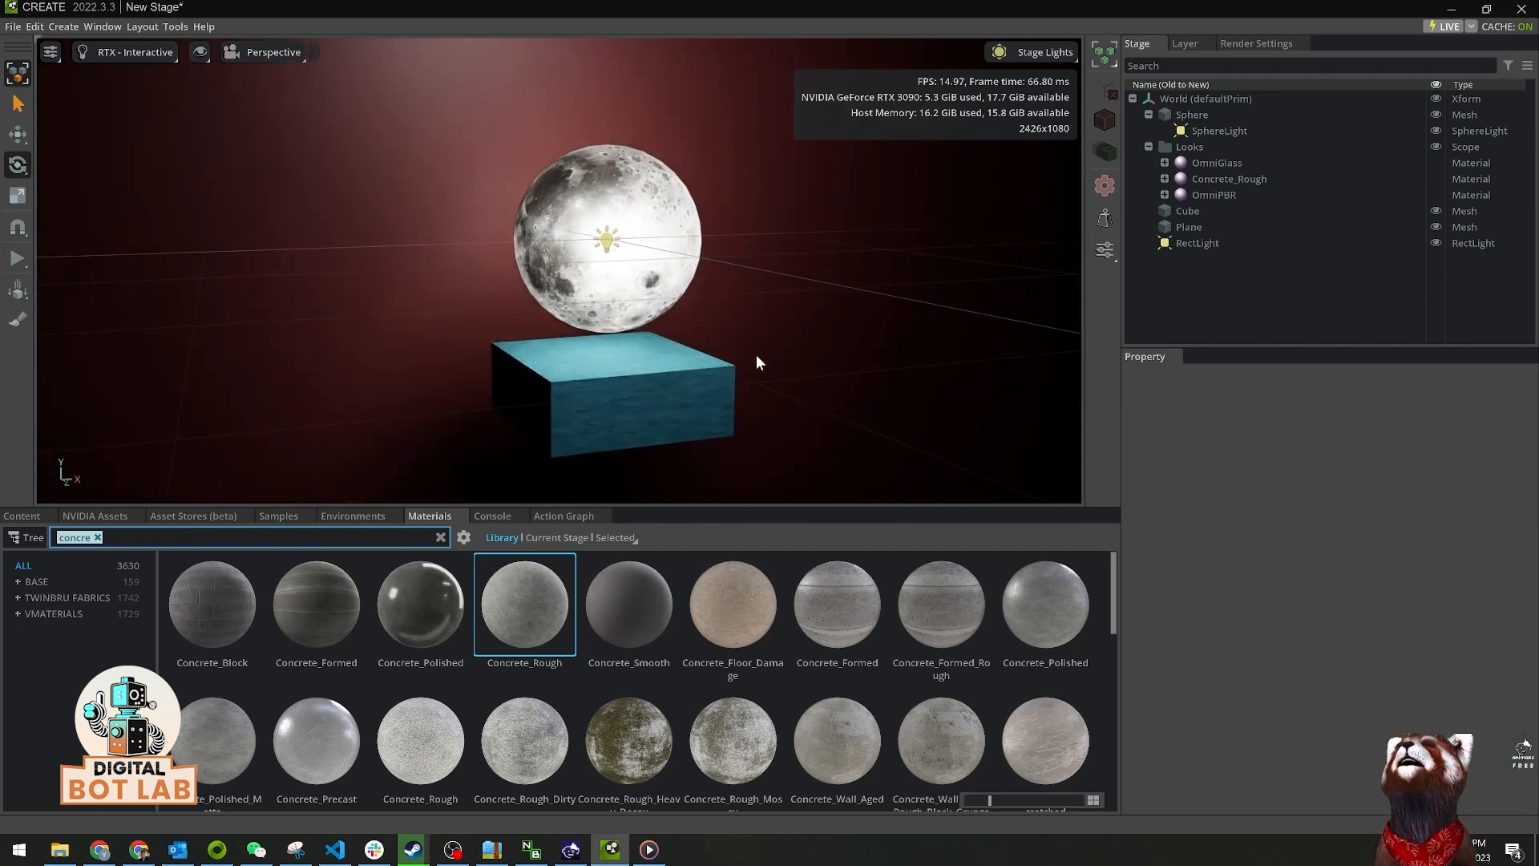
{"action": "left_click", "coordinate": [876, 358]}
{"action": "left_click", "coordinate": [1063, 386]}
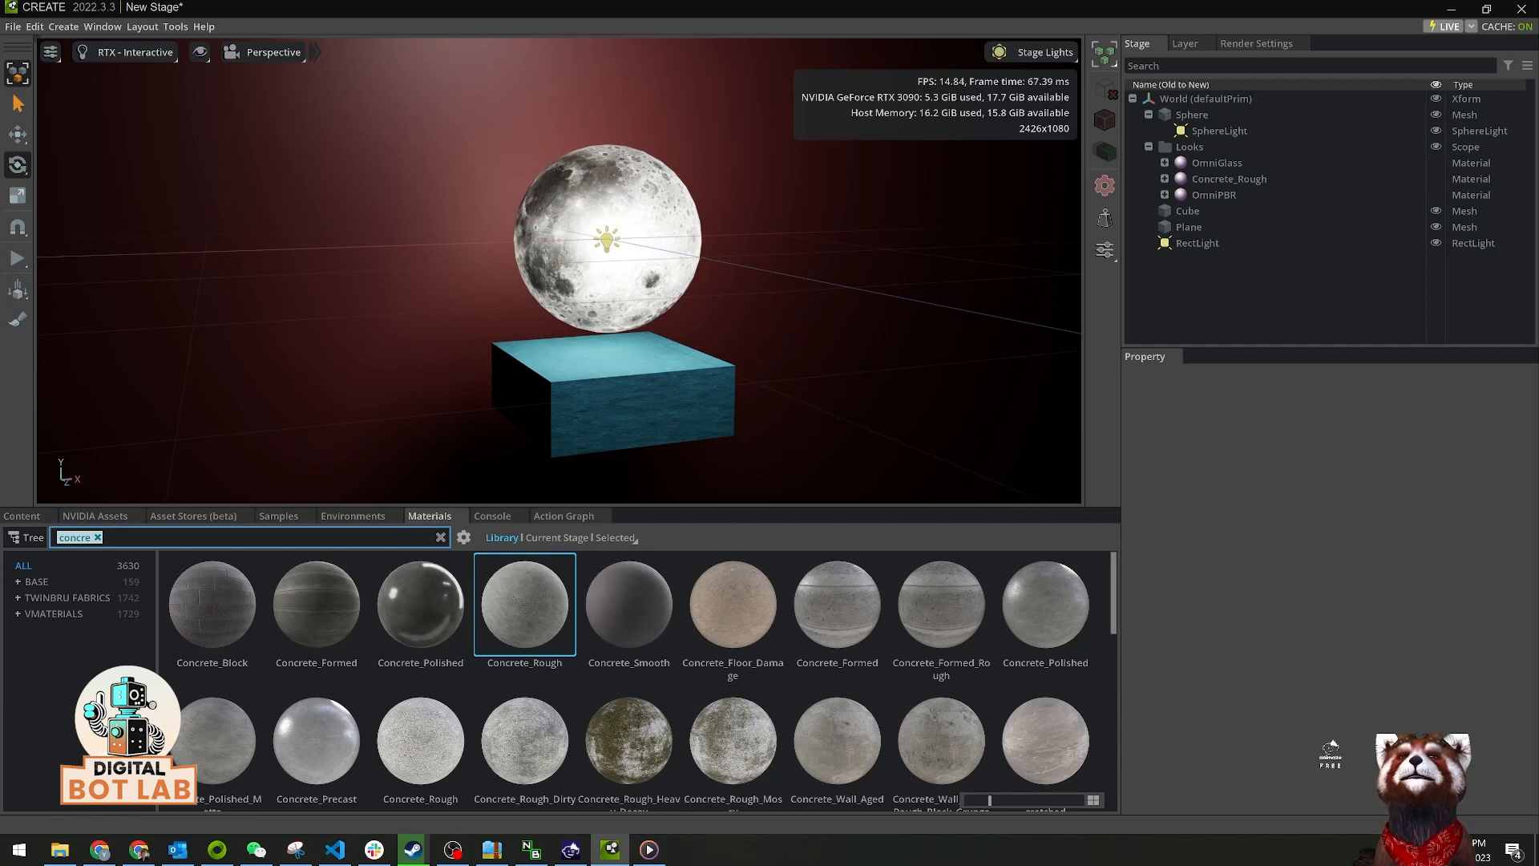
{"action": "right_click", "coordinate": [1173, 278]}
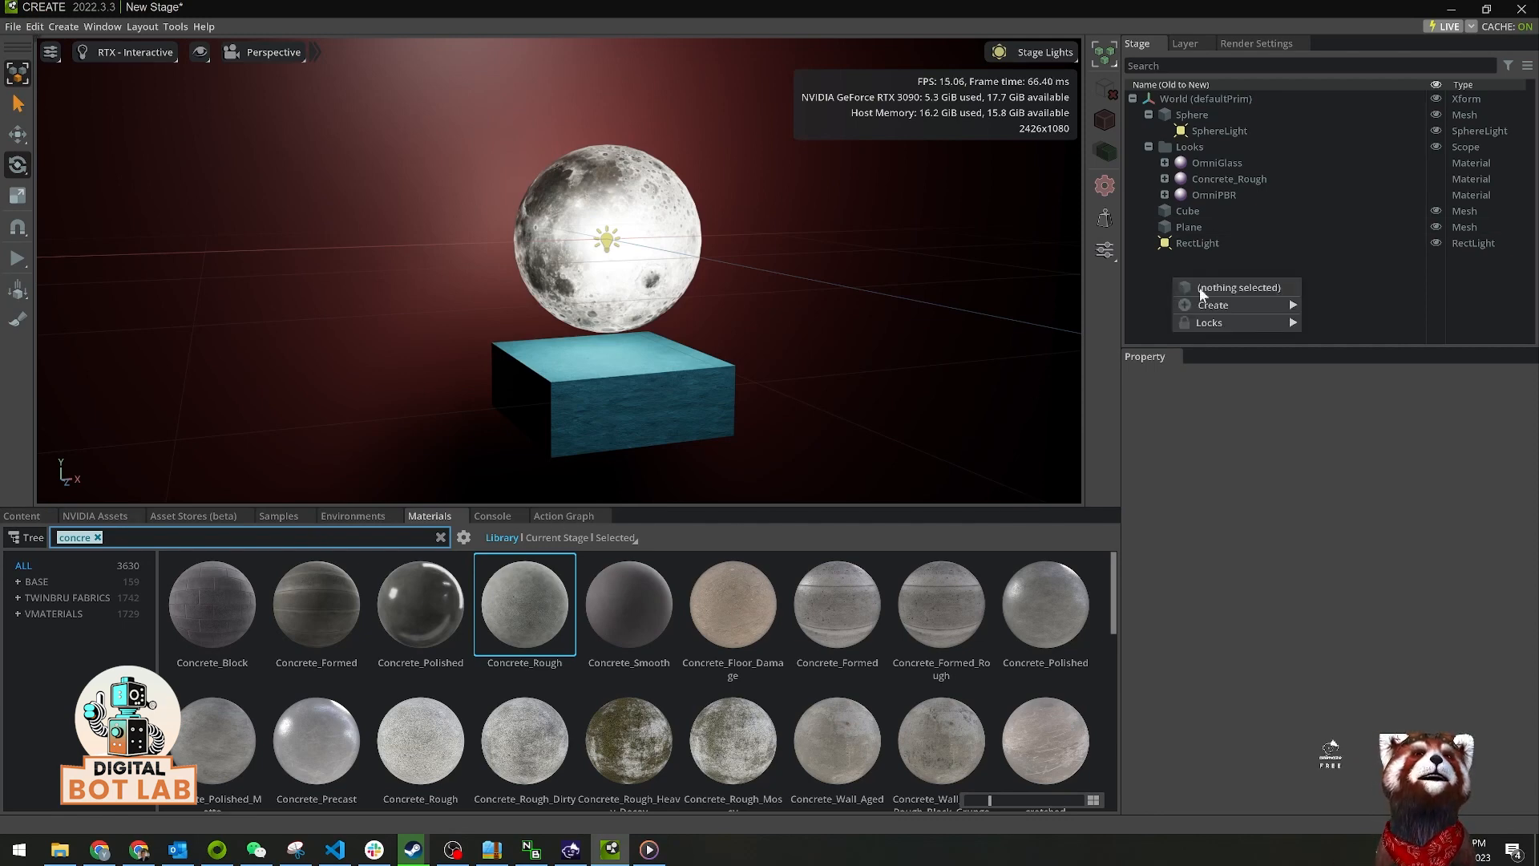
{"action": "mouse_move", "coordinate": [1212, 308]}
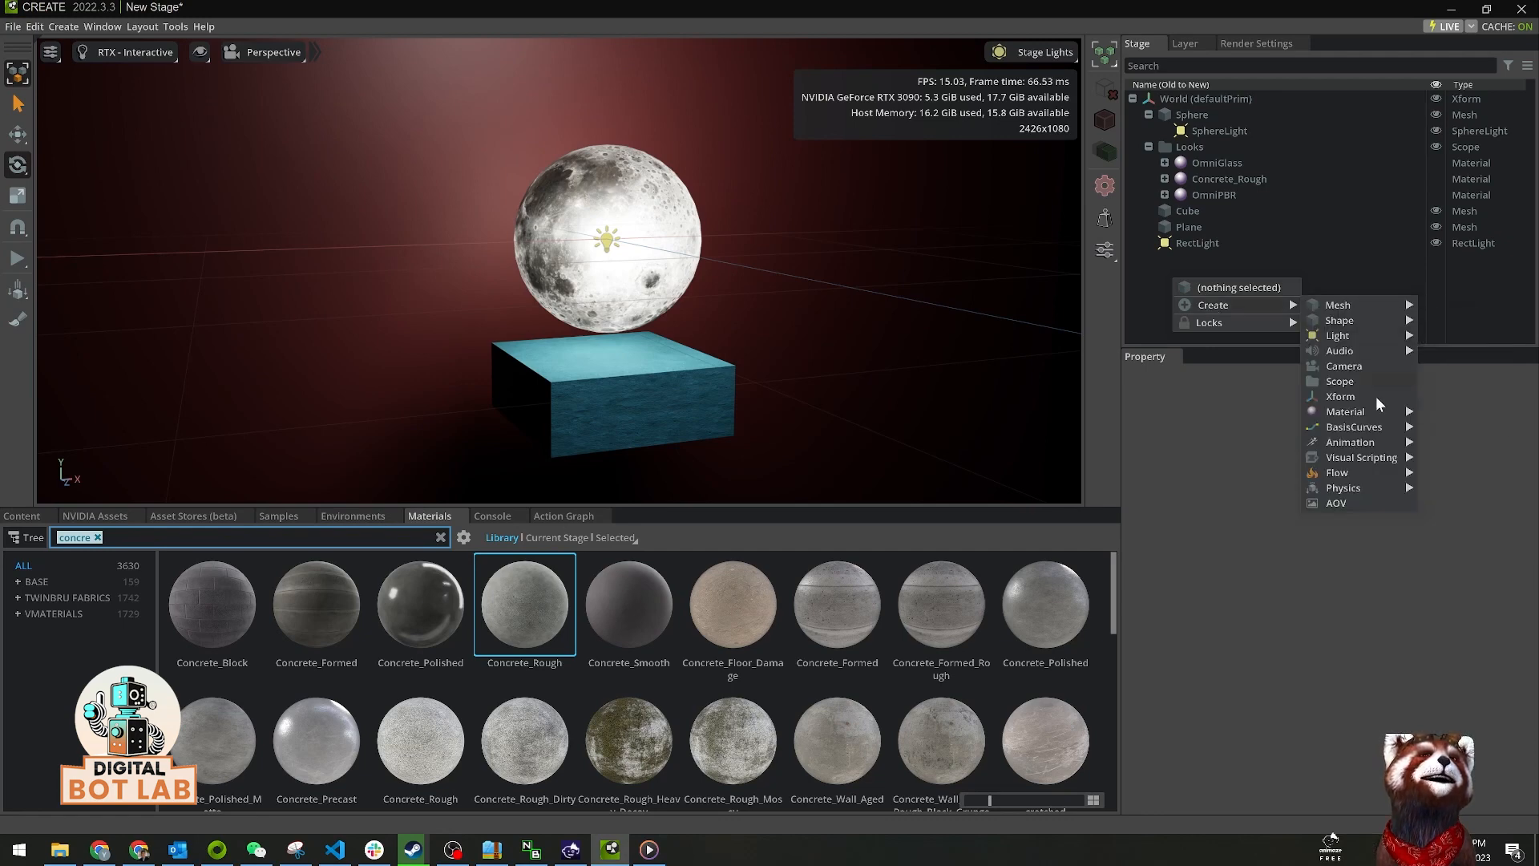
{"action": "mouse_move", "coordinate": [1372, 460]}
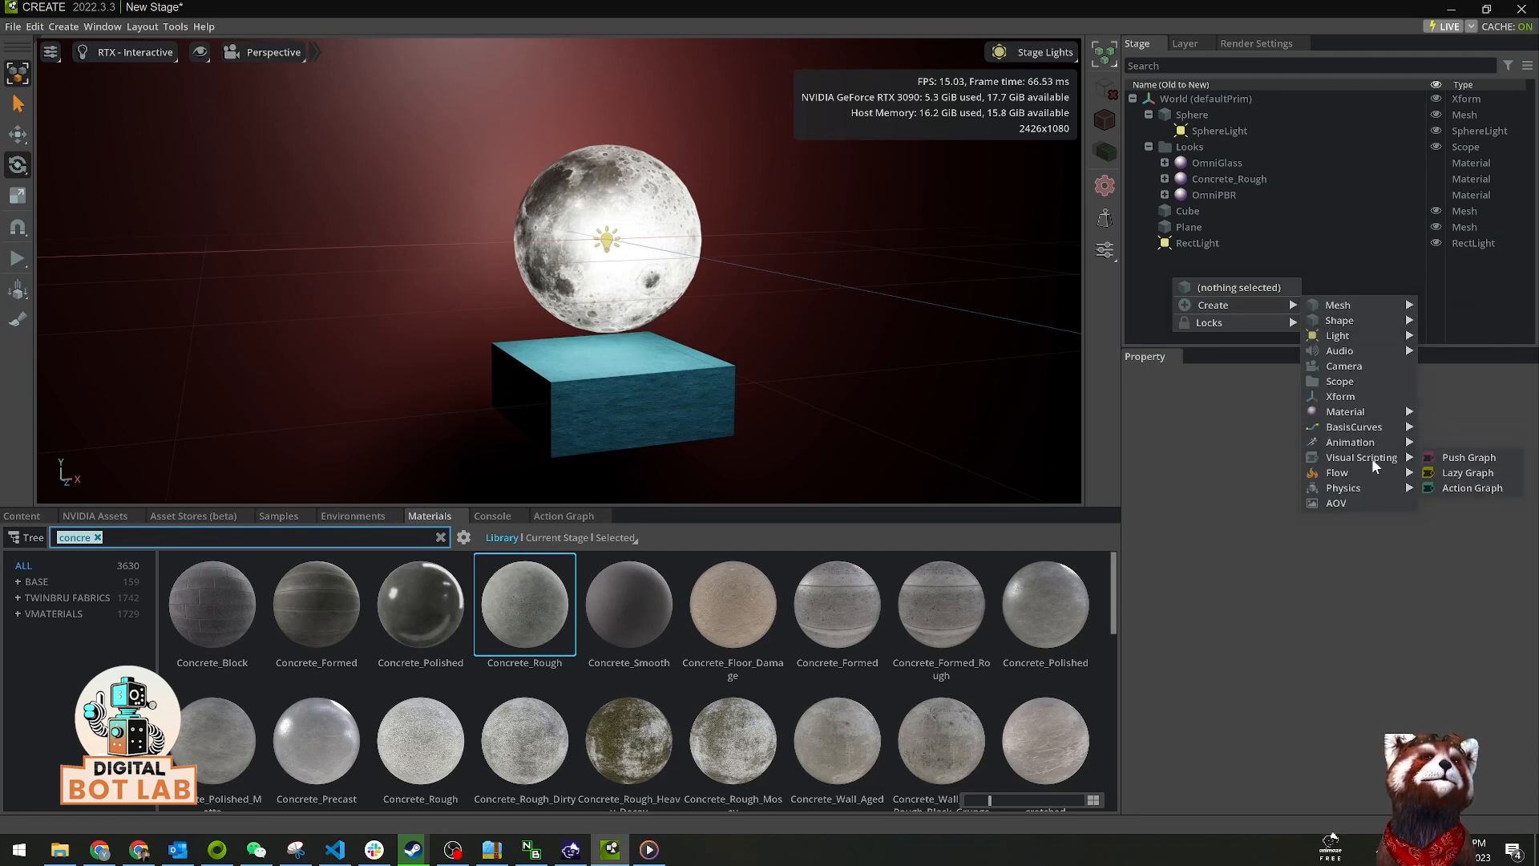
{"action": "left_click", "coordinate": [1469, 488]}
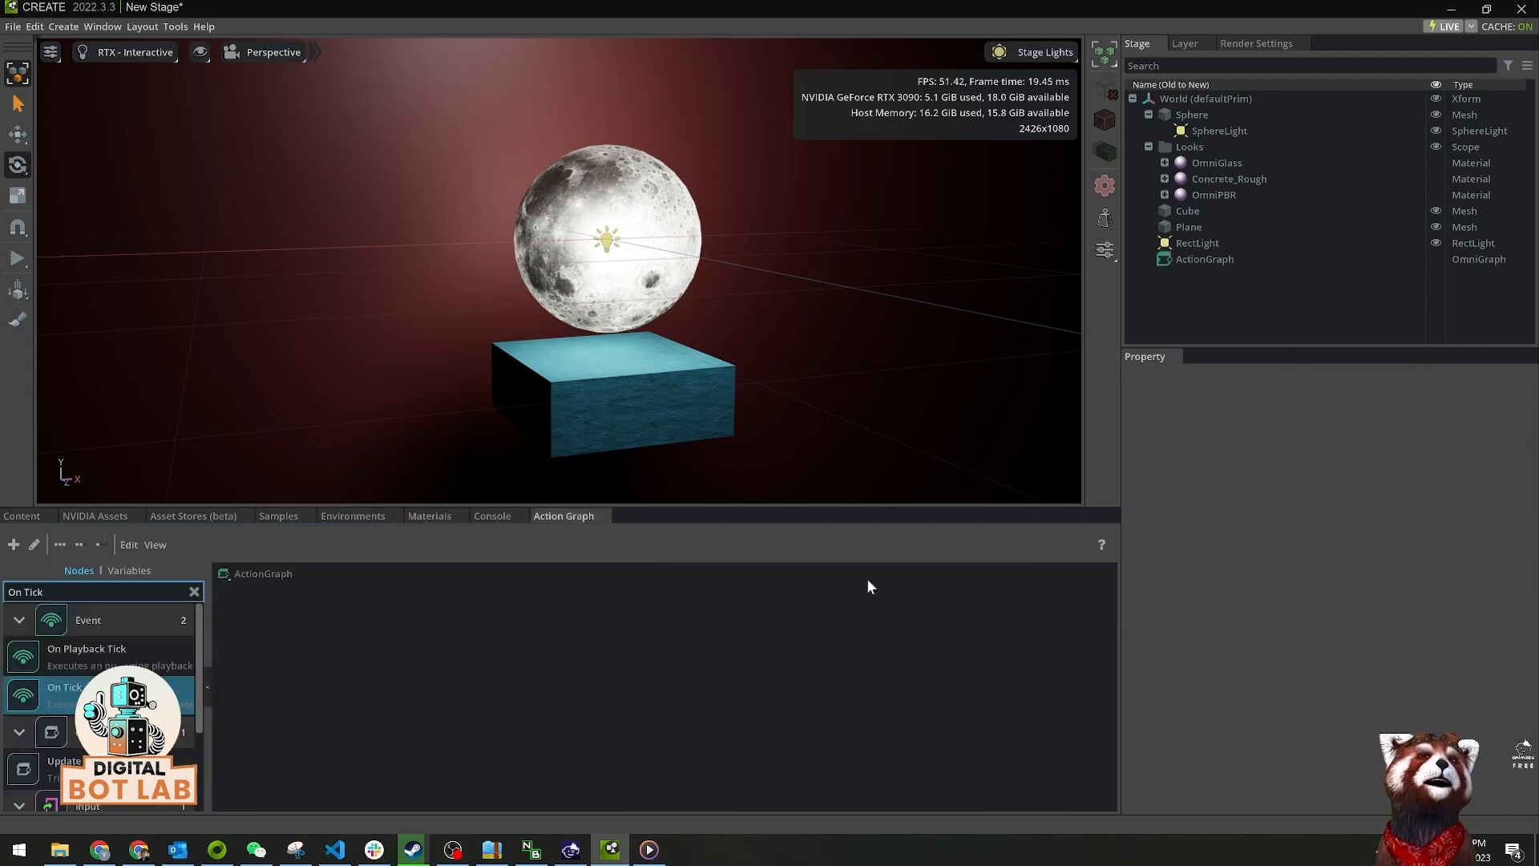
- Enlarge the graph editing area, search the nodes for "read prim" and add a Read Prim Attribute node to the graph
{"action": "left_click_drag", "start_coordinate": [642, 508], "coordinate": [642, 462]}
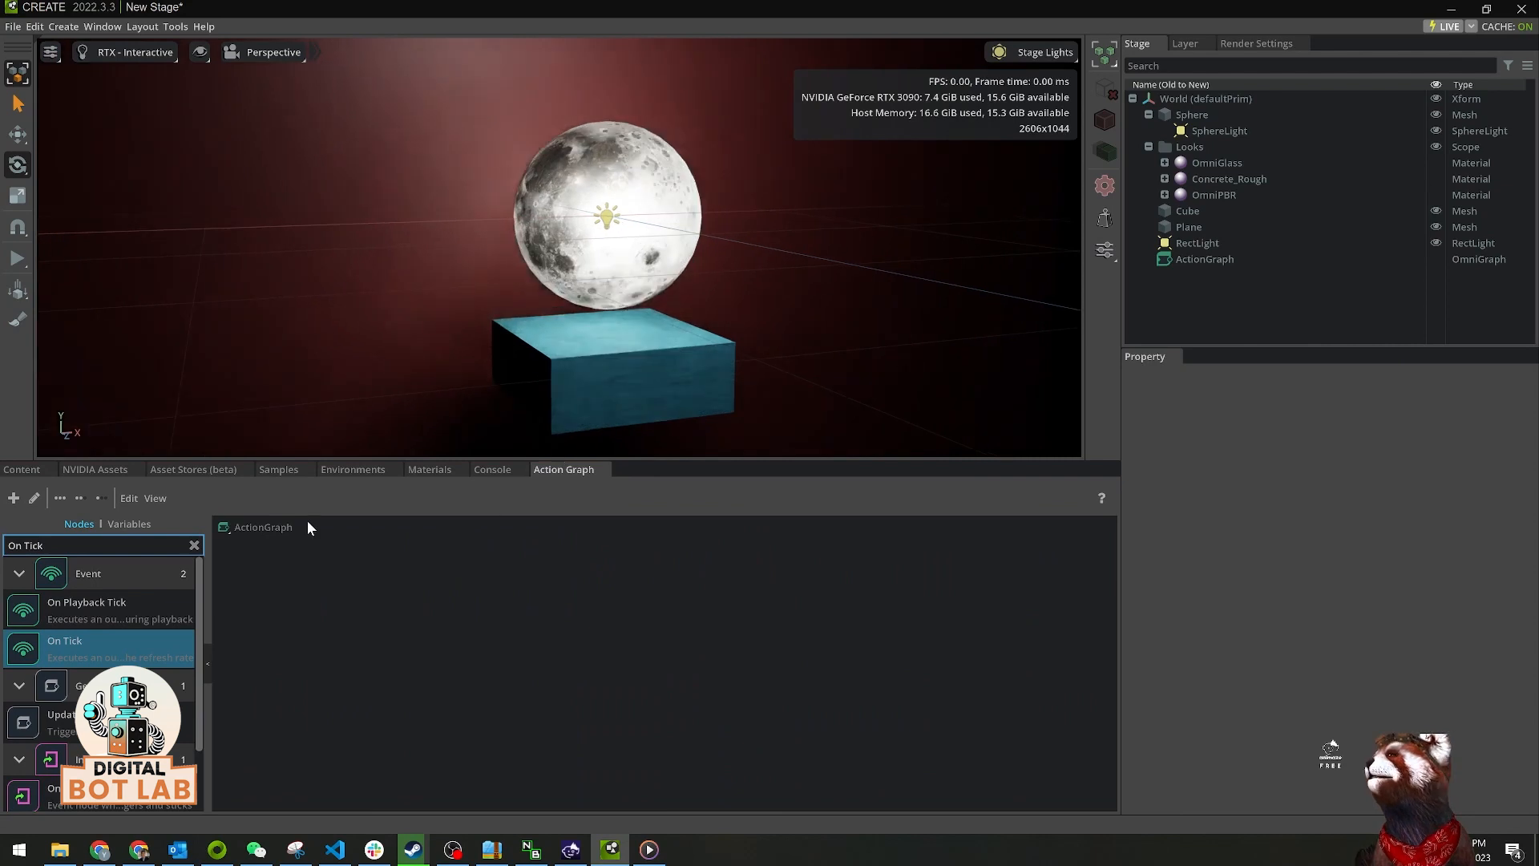
{"action": "left_click_drag", "start_coordinate": [46, 545], "coordinate": [3, 540]}
{"action": "key", "text": "BackSpace"}
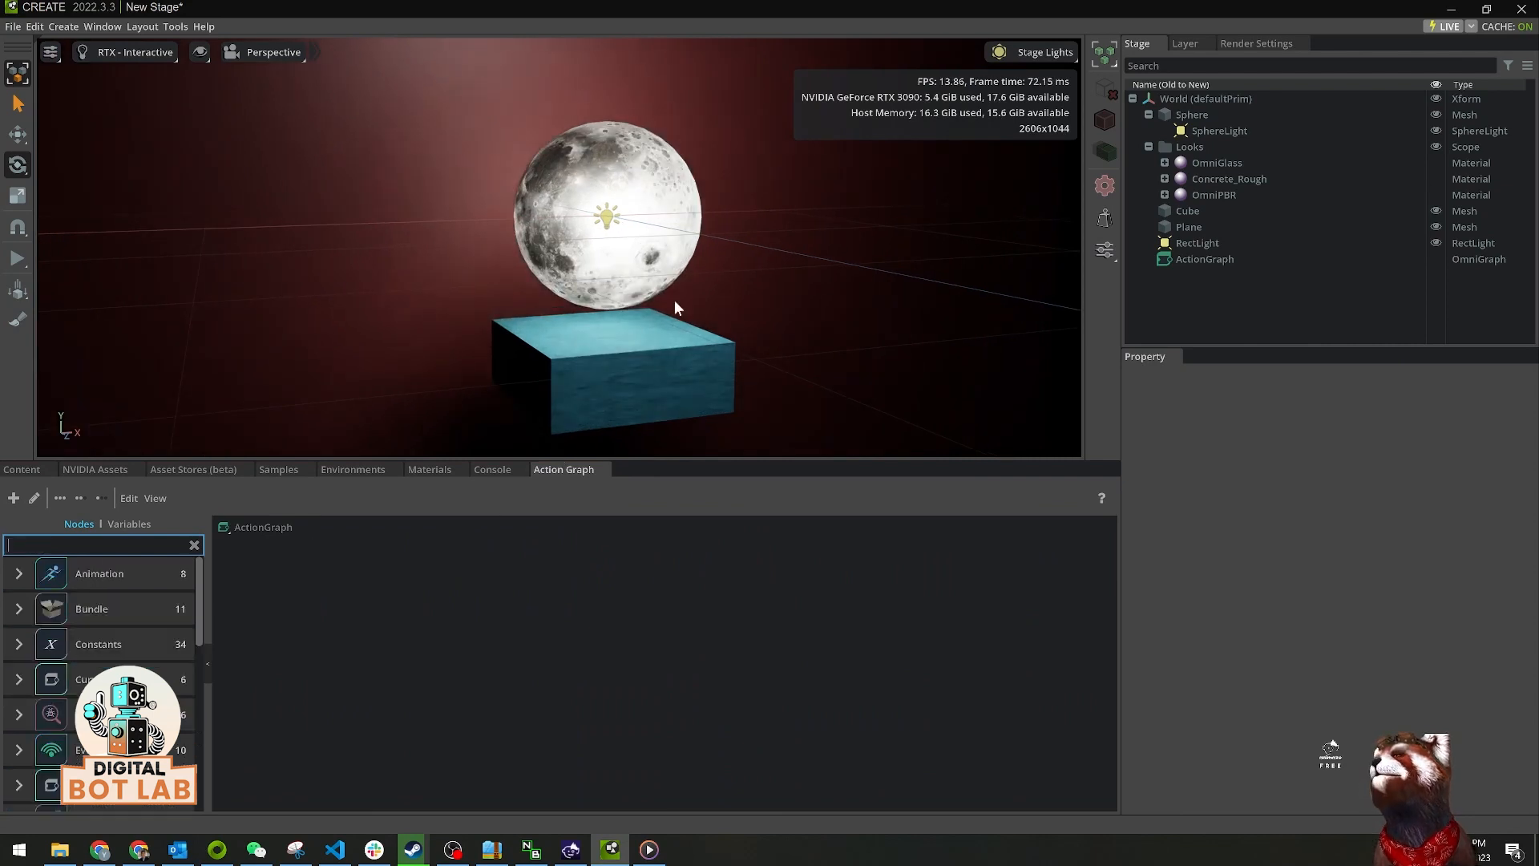
{"action": "left_click_drag", "start_coordinate": [738, 309], "coordinate": [751, 305], "text": "alt"}
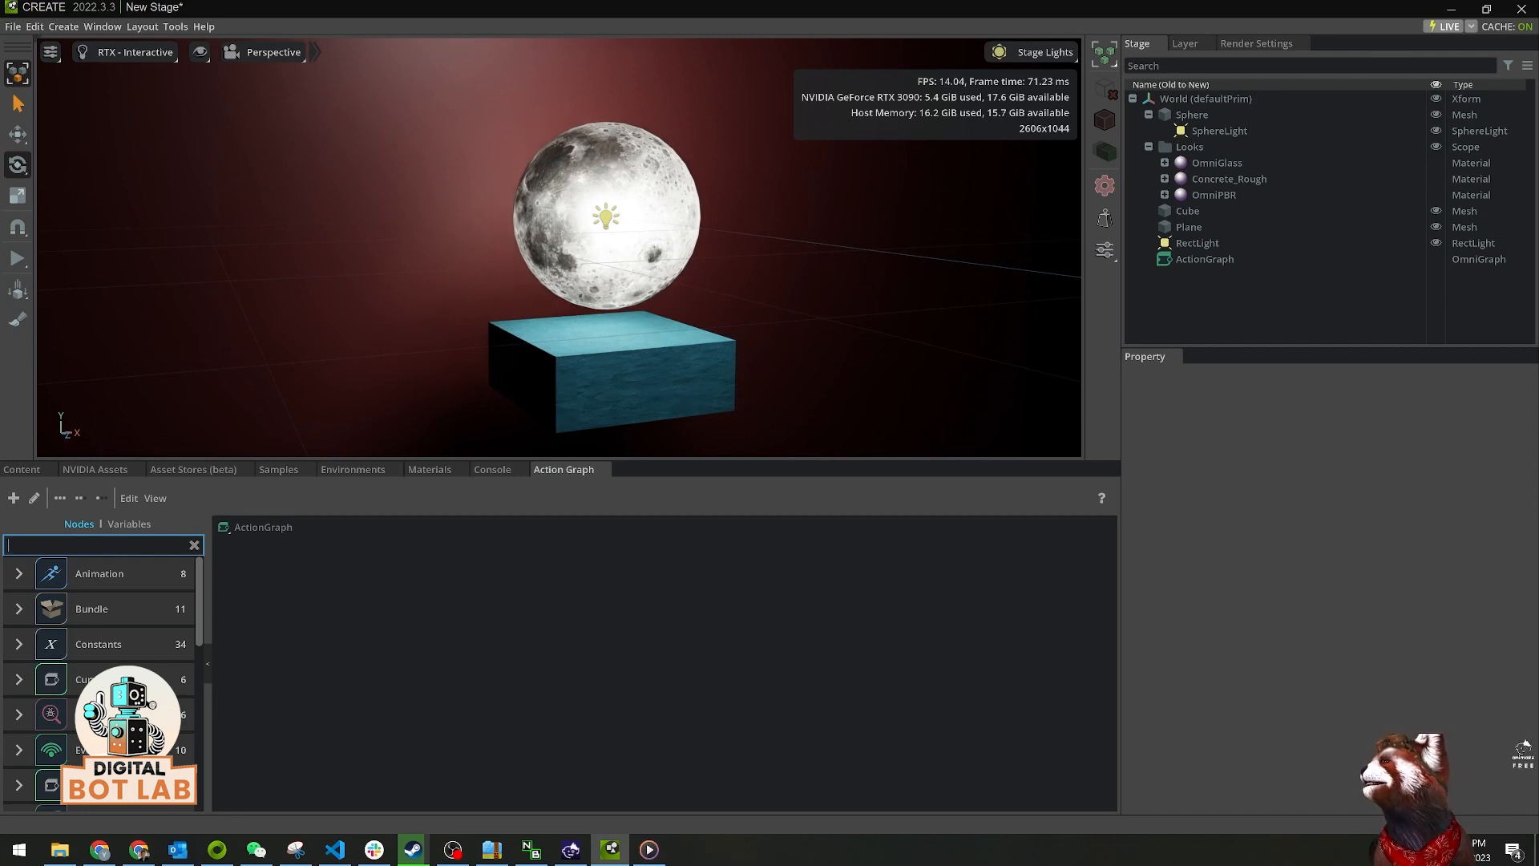
{"action": "type", "text": "read"}
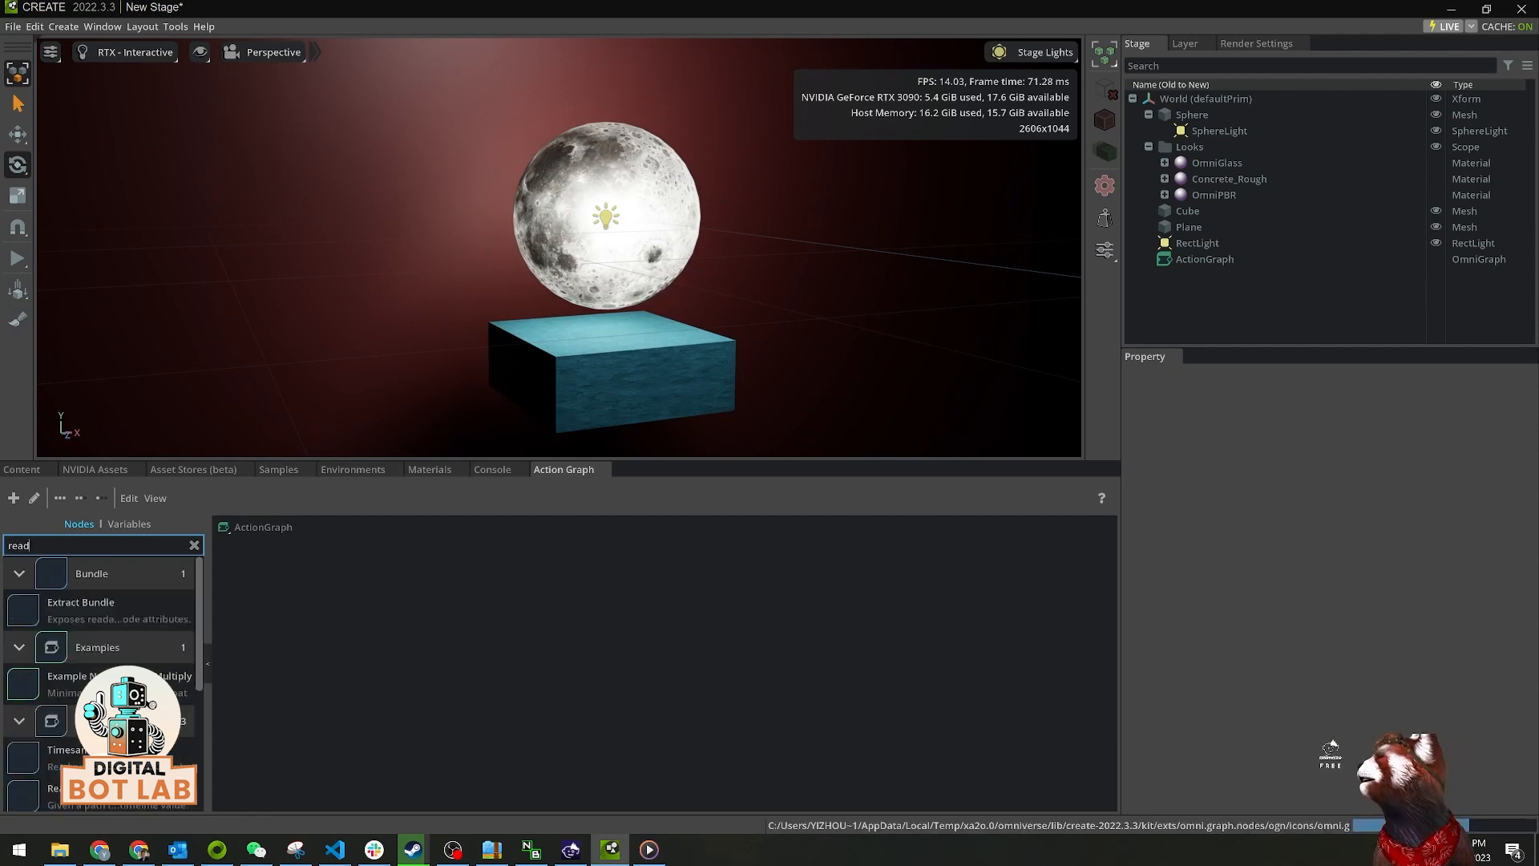
{"action": "type", "text": " prim"}
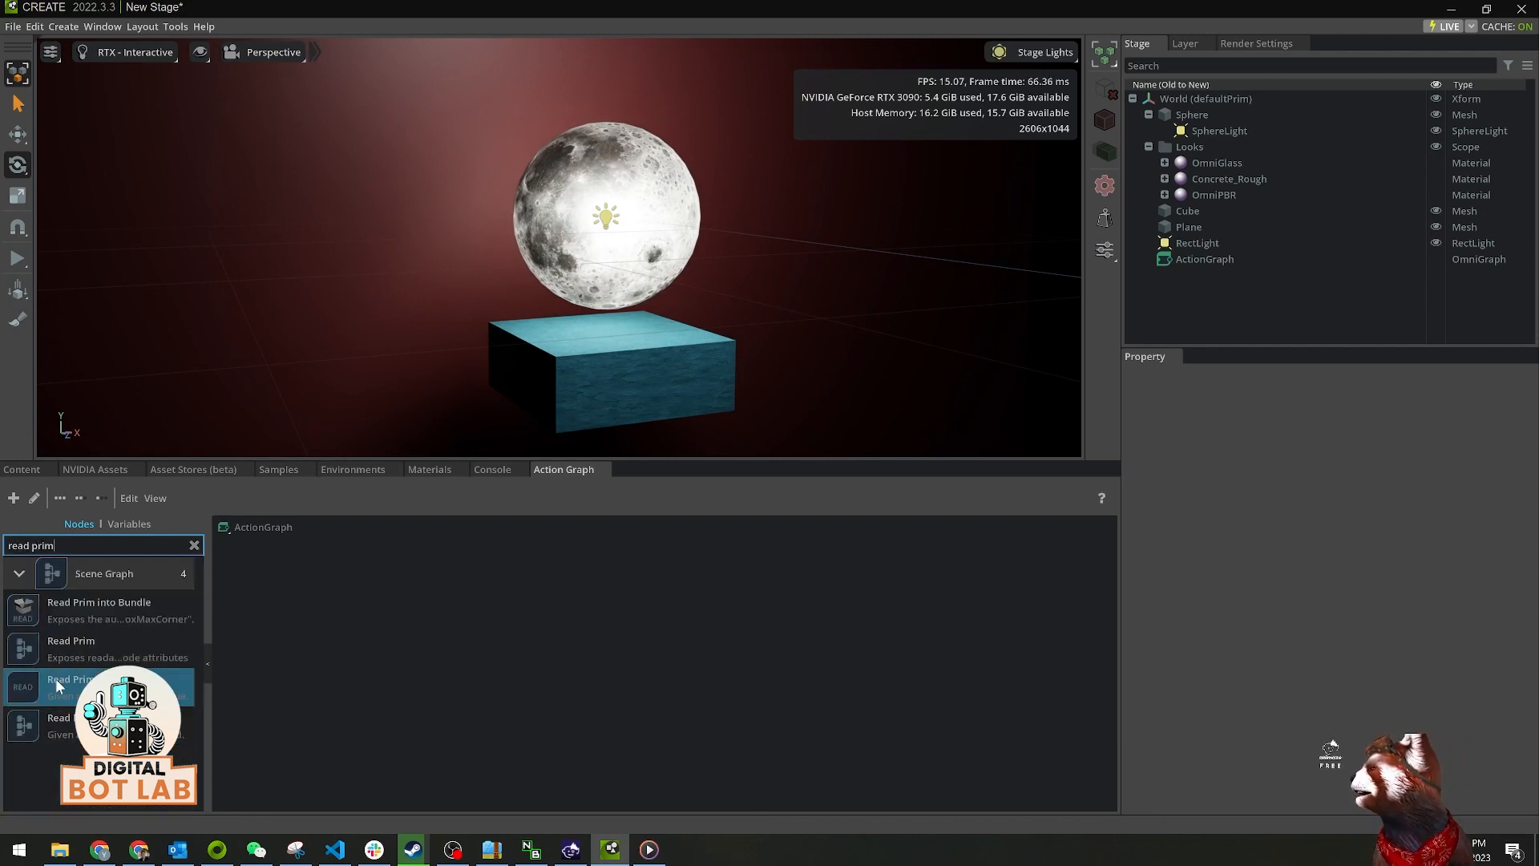
{"action": "left_click_drag", "start_coordinate": [72, 687], "coordinate": [483, 623]}
{"action": "scroll", "coordinate": [487, 618], "scroll_direction": "up", "scroll_amount": 2}
{"action": "scroll", "coordinate": [491, 633], "scroll_direction": "up", "scroll_amount": 1}
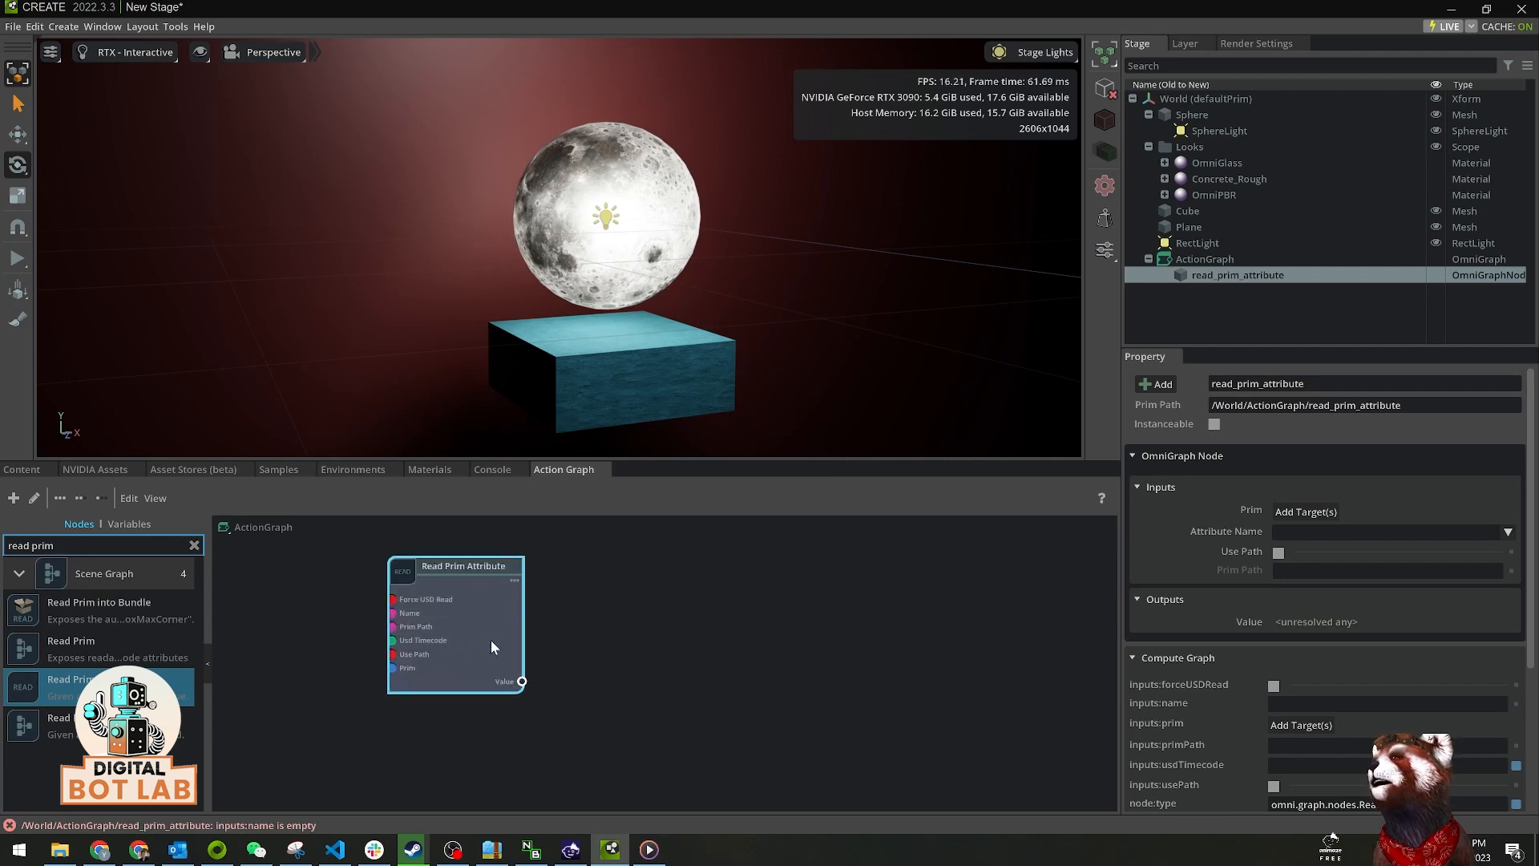
- Set the Read Prim Attribute node's target prim to /World/Sphere and its attribute name to xformOp:rotateXYZ
{"action": "left_click", "coordinate": [1306, 512]}
{"action": "left_click", "coordinate": [718, 350]}
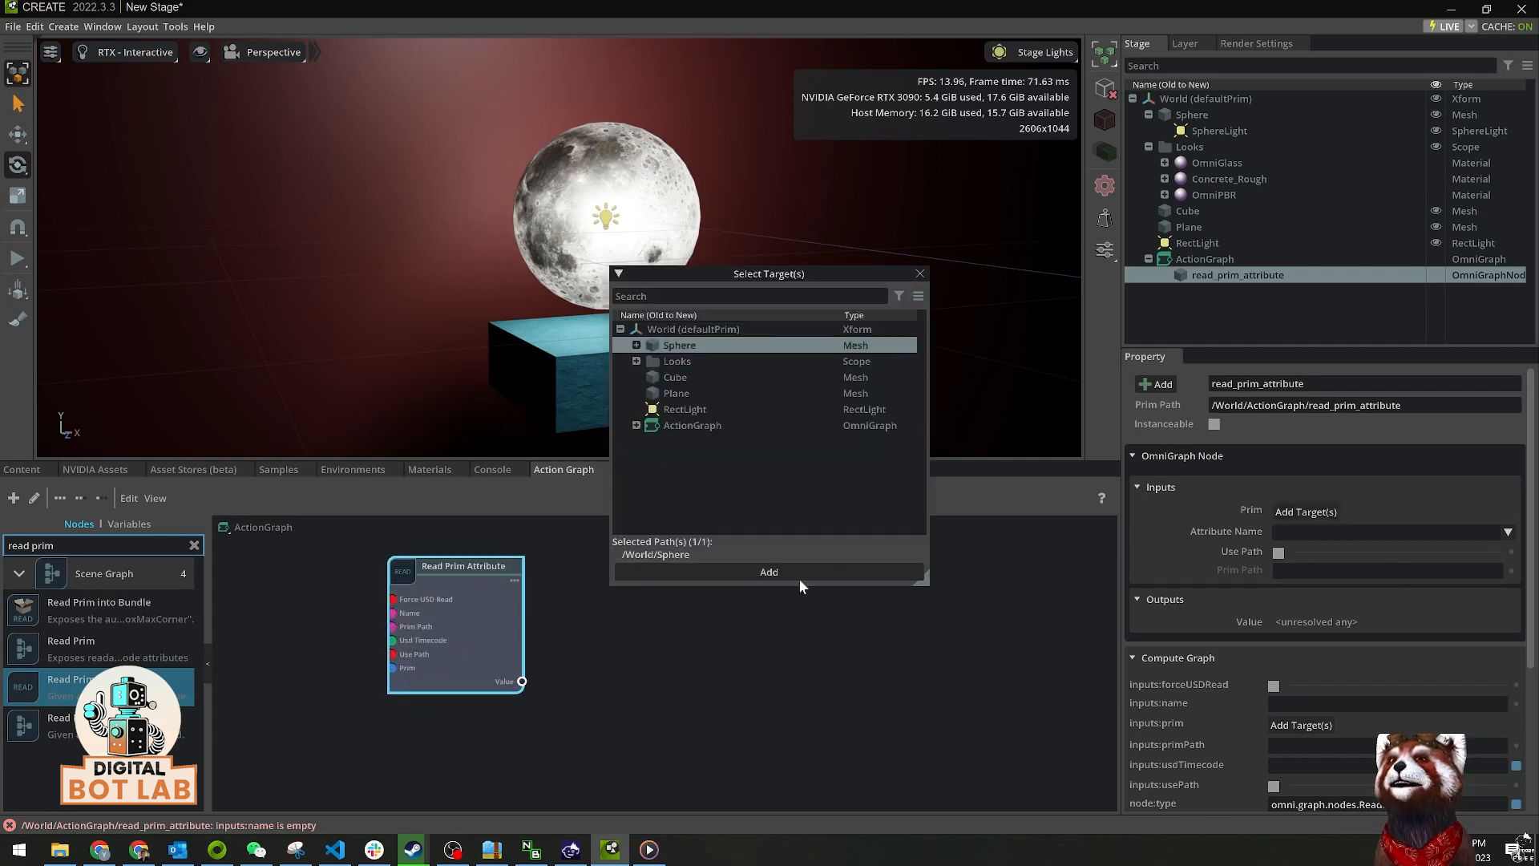
{"action": "left_click", "coordinate": [793, 572]}
{"action": "left_click", "coordinate": [1487, 554]}
{"action": "scroll", "coordinate": [1427, 625], "scroll_direction": "down", "scroll_amount": 5}
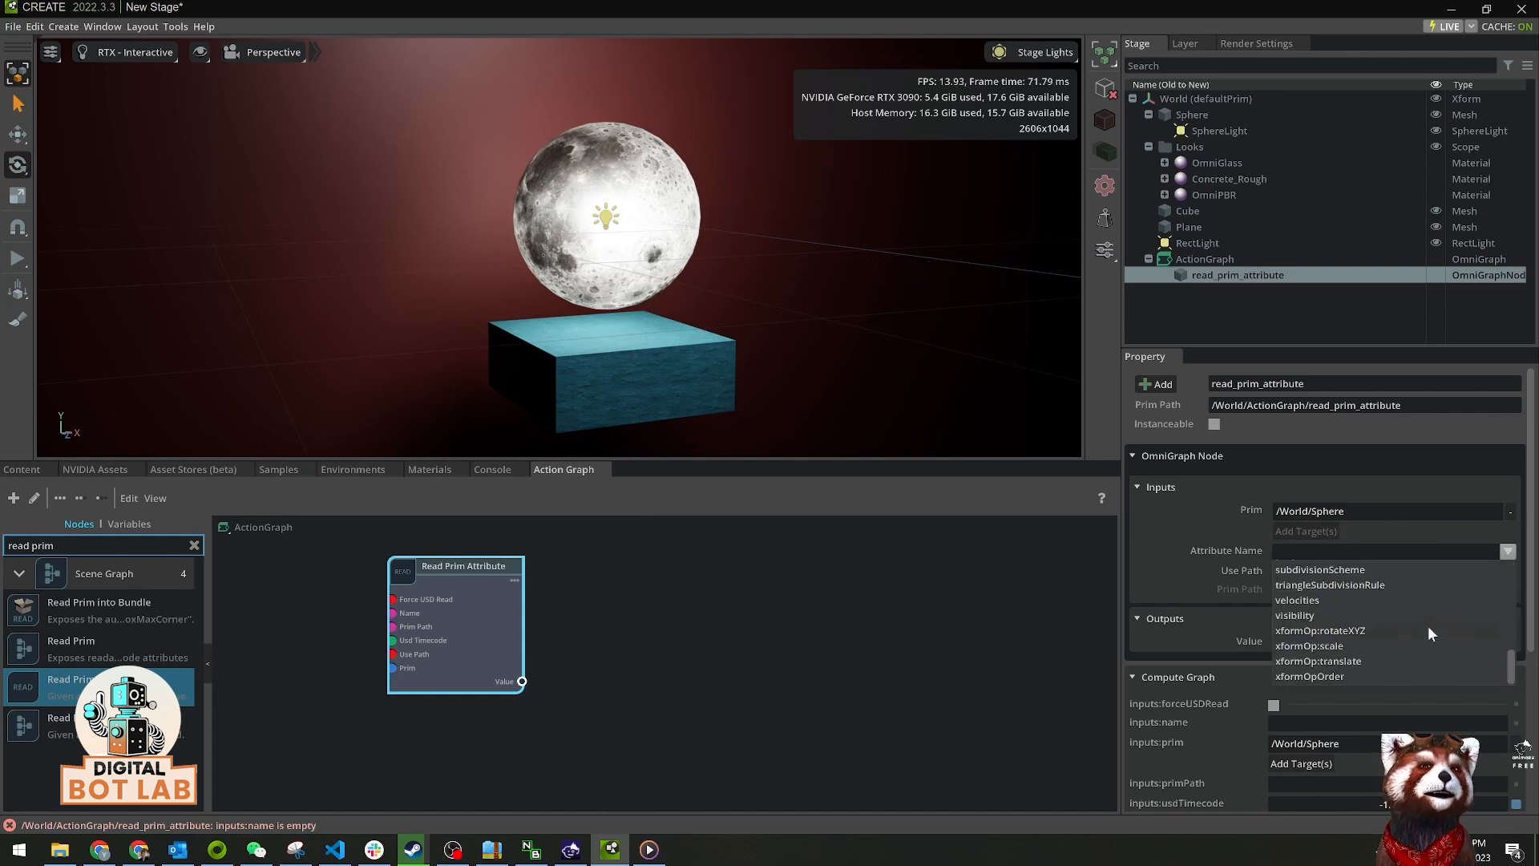
{"action": "left_click", "coordinate": [1363, 631]}
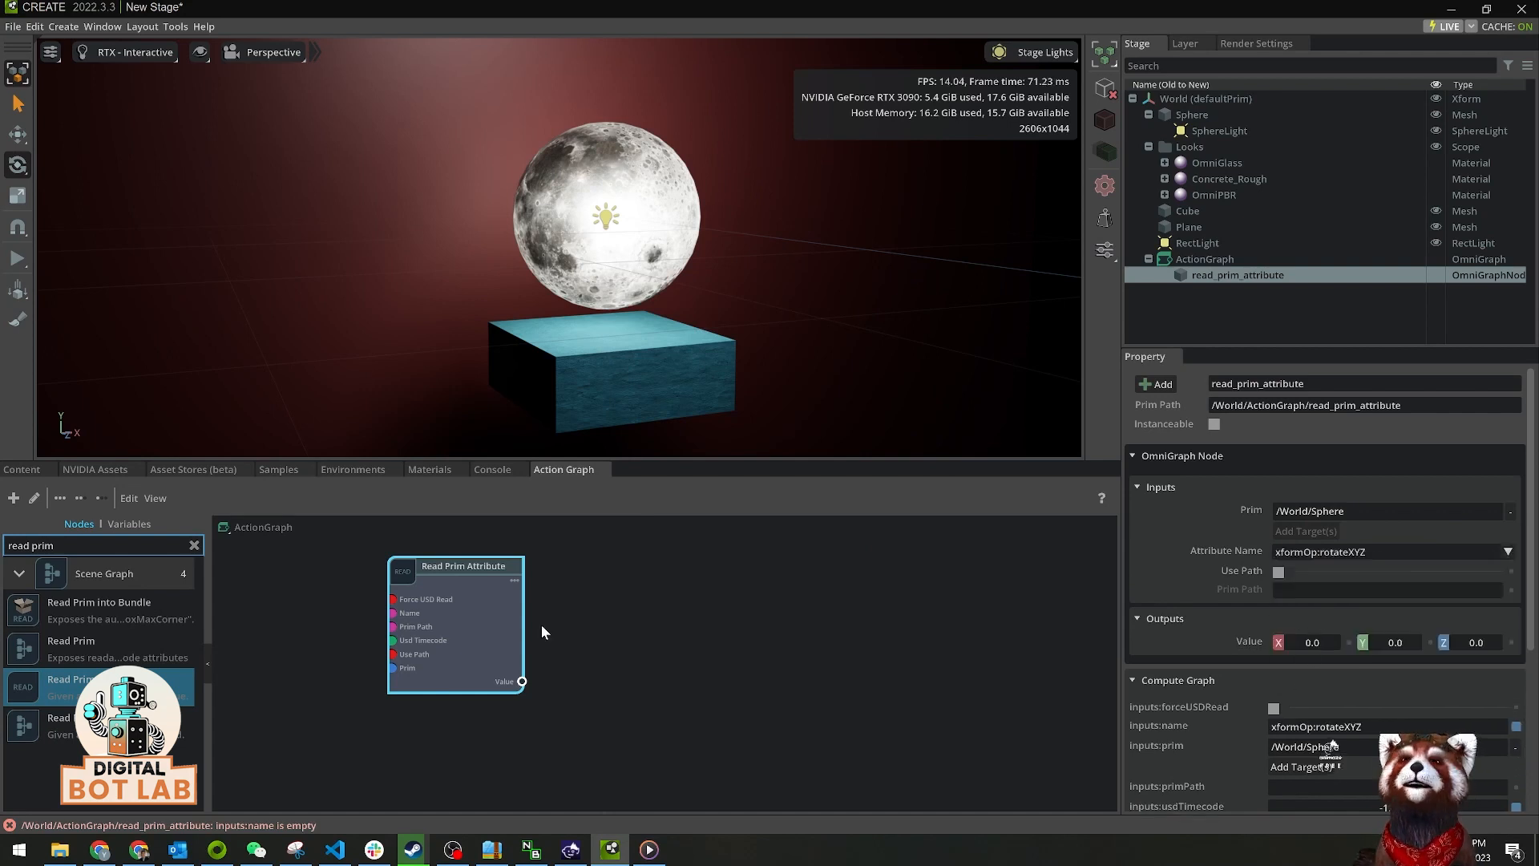
- Add a Break 3-Vector node beside the Read Prim Attribute node and connect the Value output to its Vector input
{"action": "left_click_drag", "start_coordinate": [479, 585], "coordinate": [440, 606]}
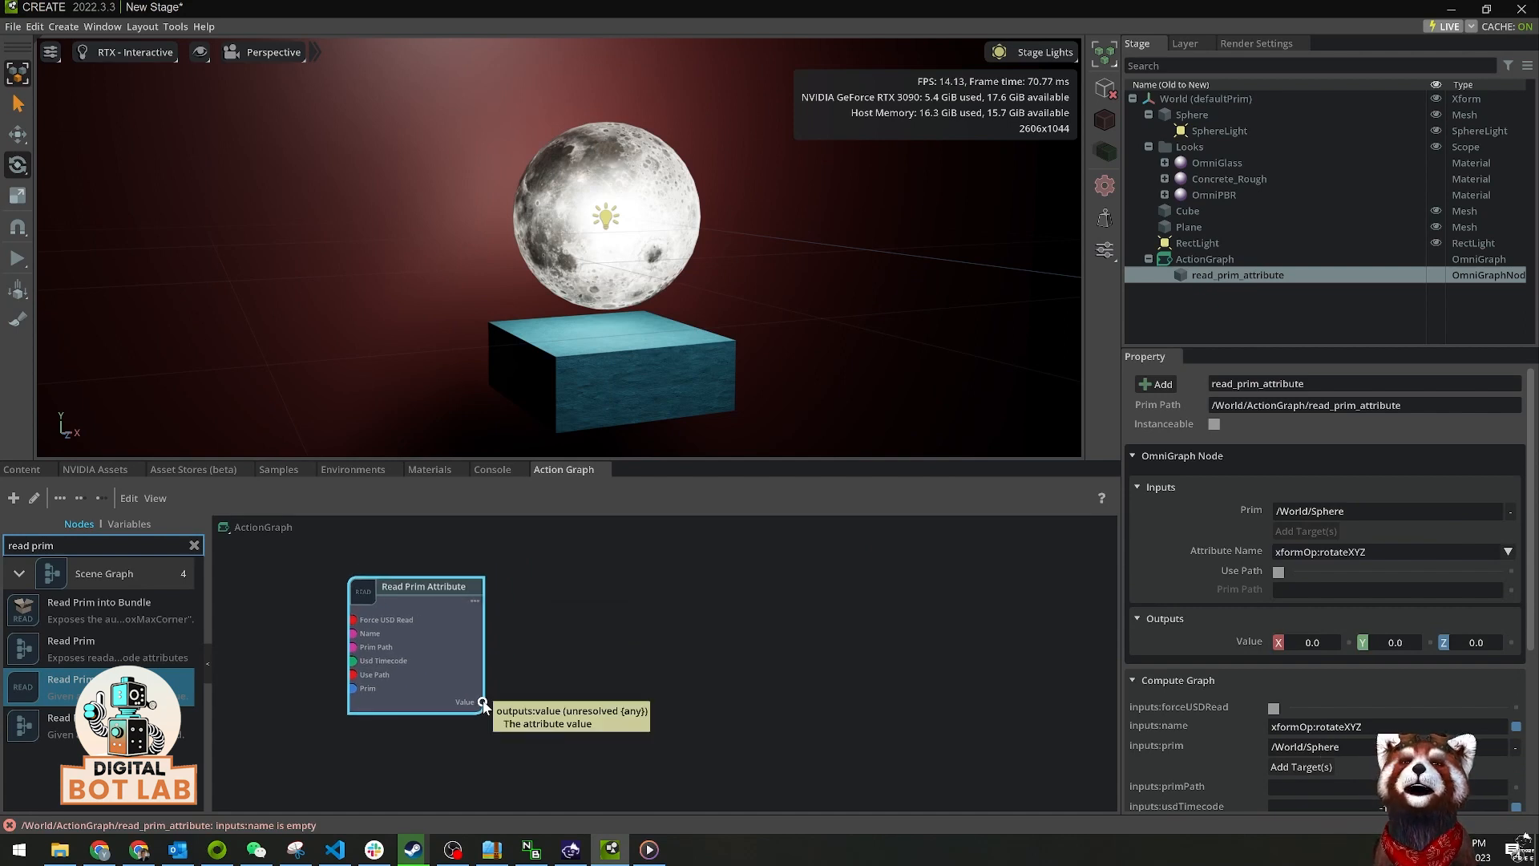
{"action": "left_click_drag", "start_coordinate": [483, 704], "coordinate": [545, 710]}
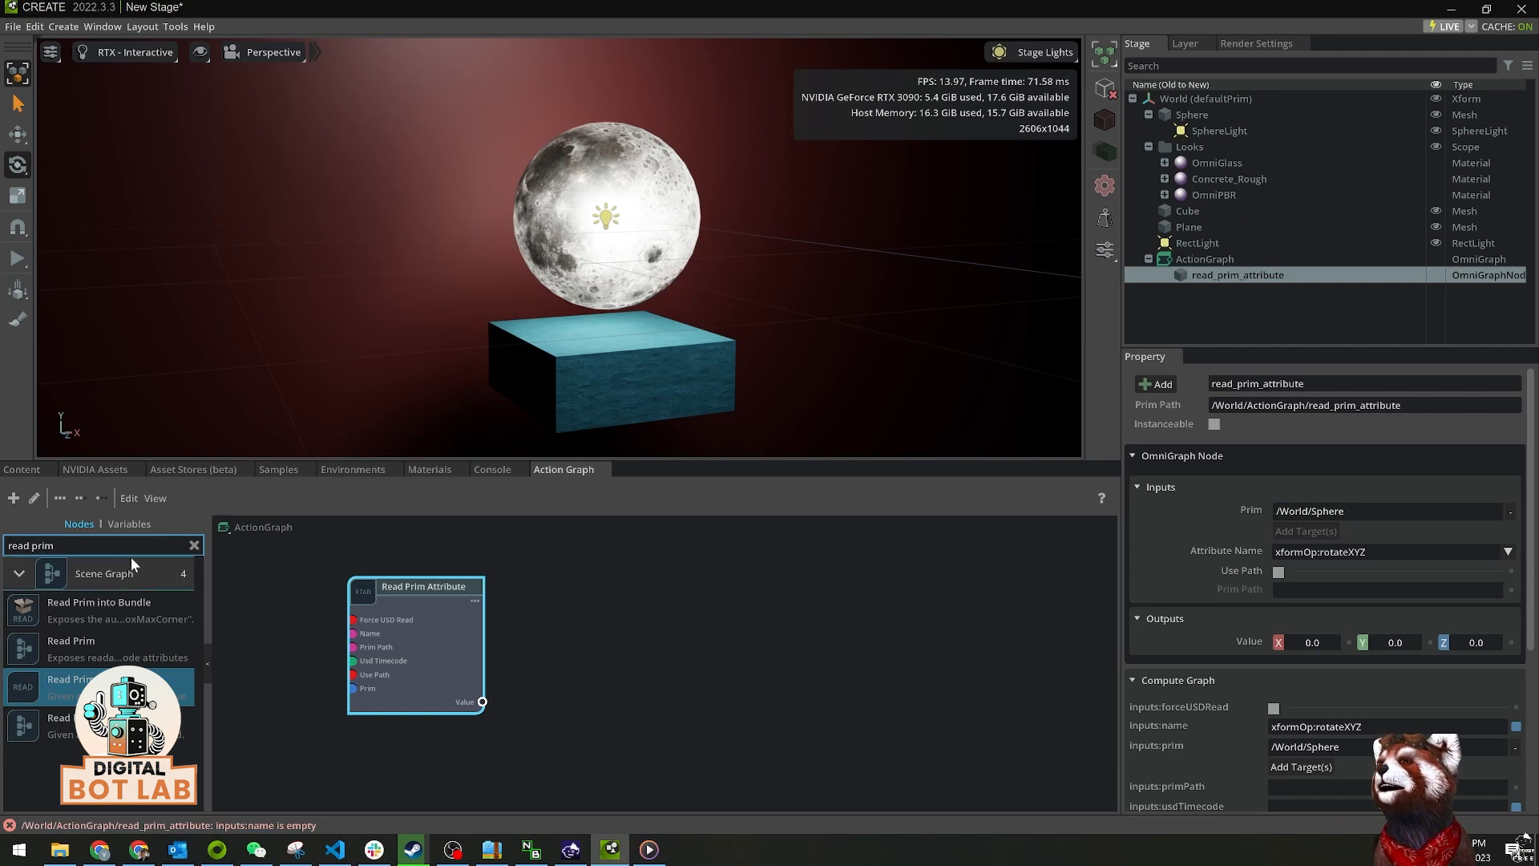
{"action": "left_click_drag", "start_coordinate": [88, 547], "coordinate": [2, 545]}
{"action": "type", "text": "brea"}
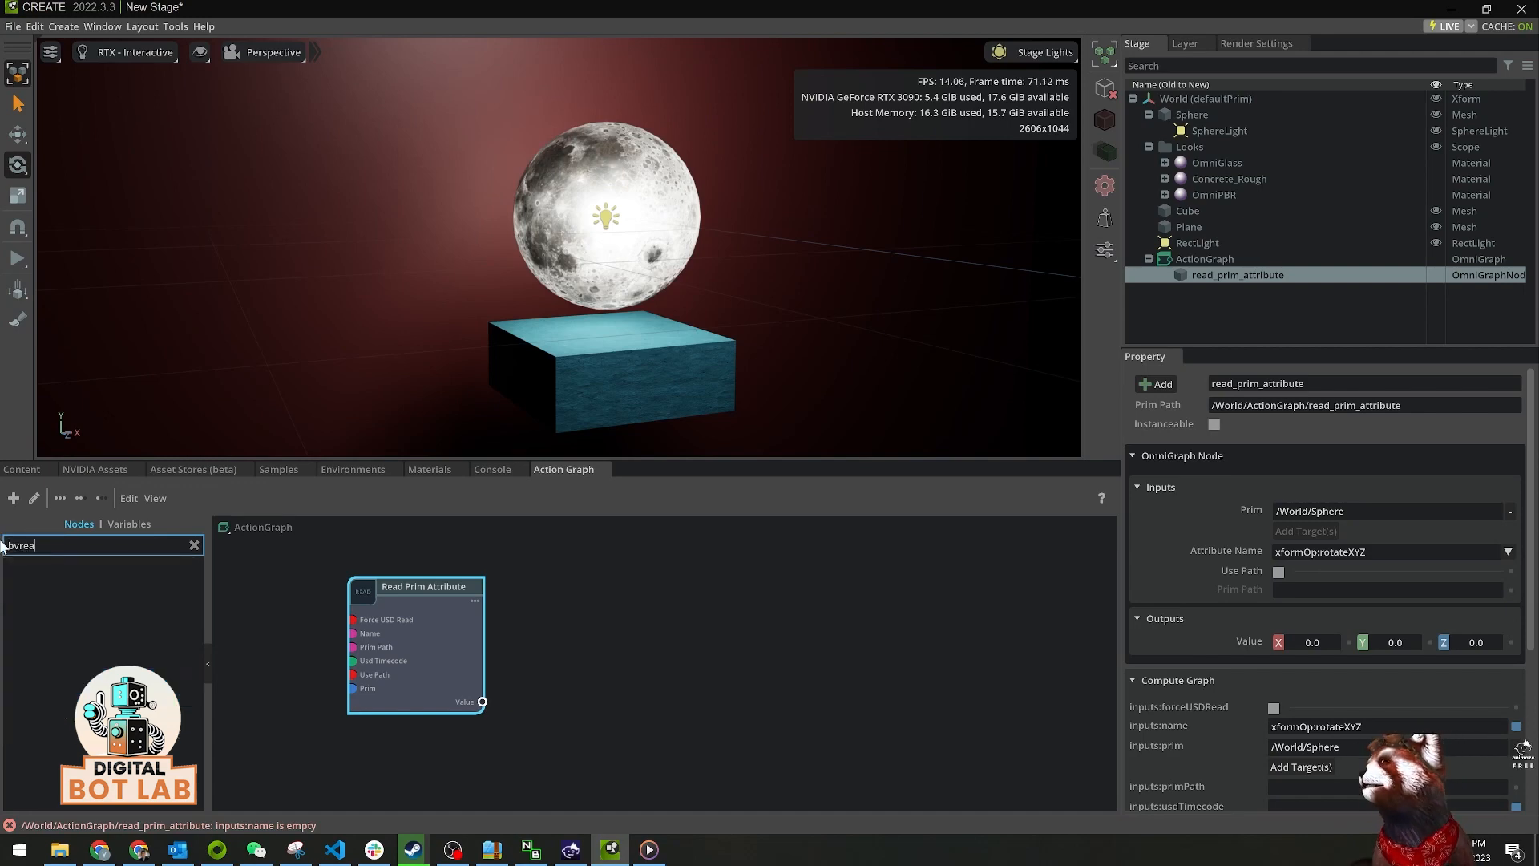
{"action": "type", "text": "k"}
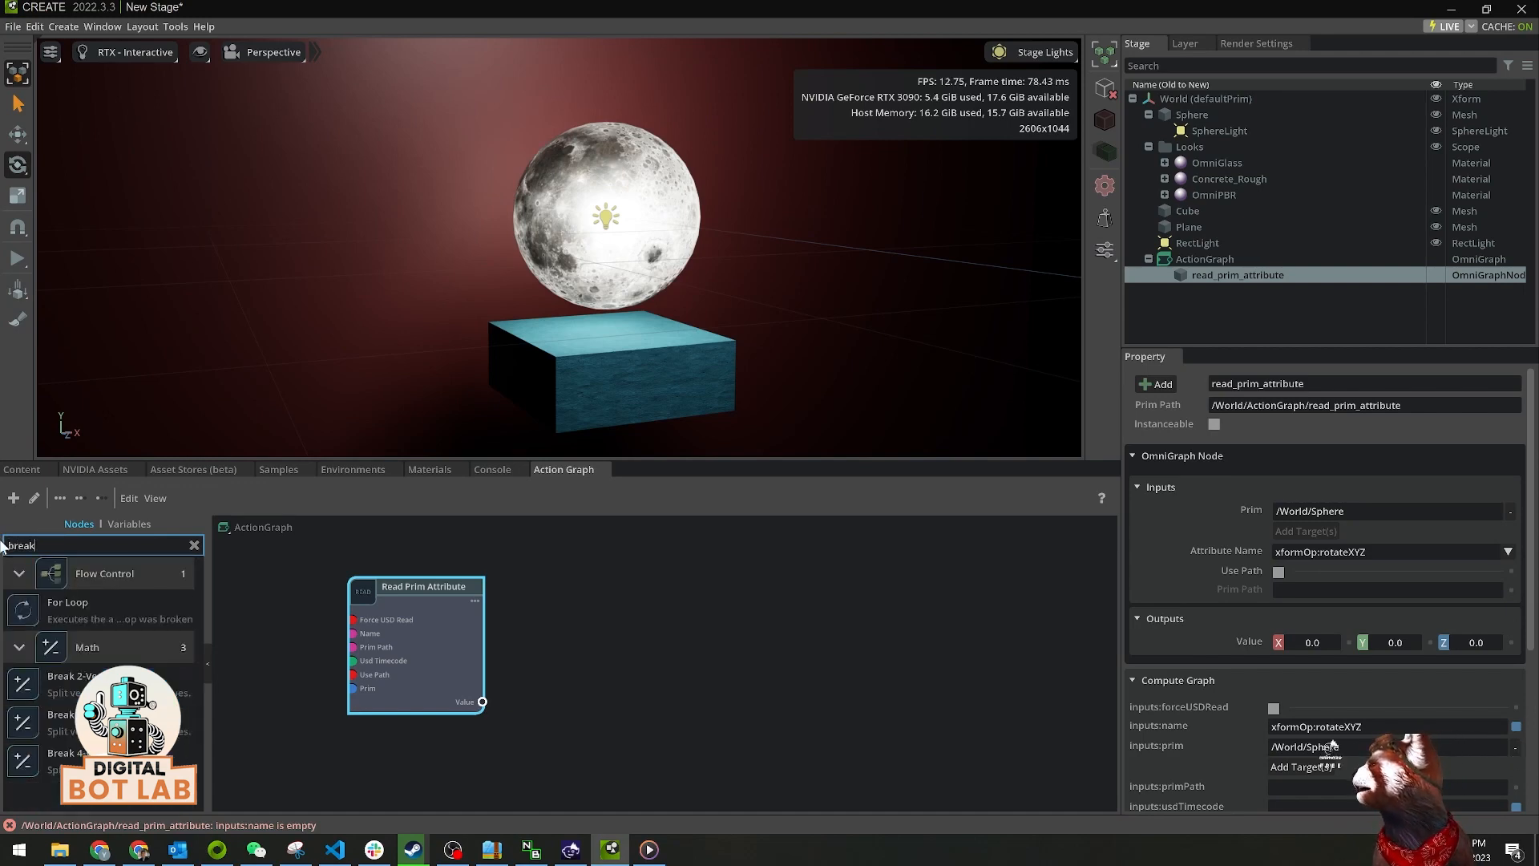
{"action": "left_click_drag", "start_coordinate": [48, 715], "coordinate": [551, 691]}
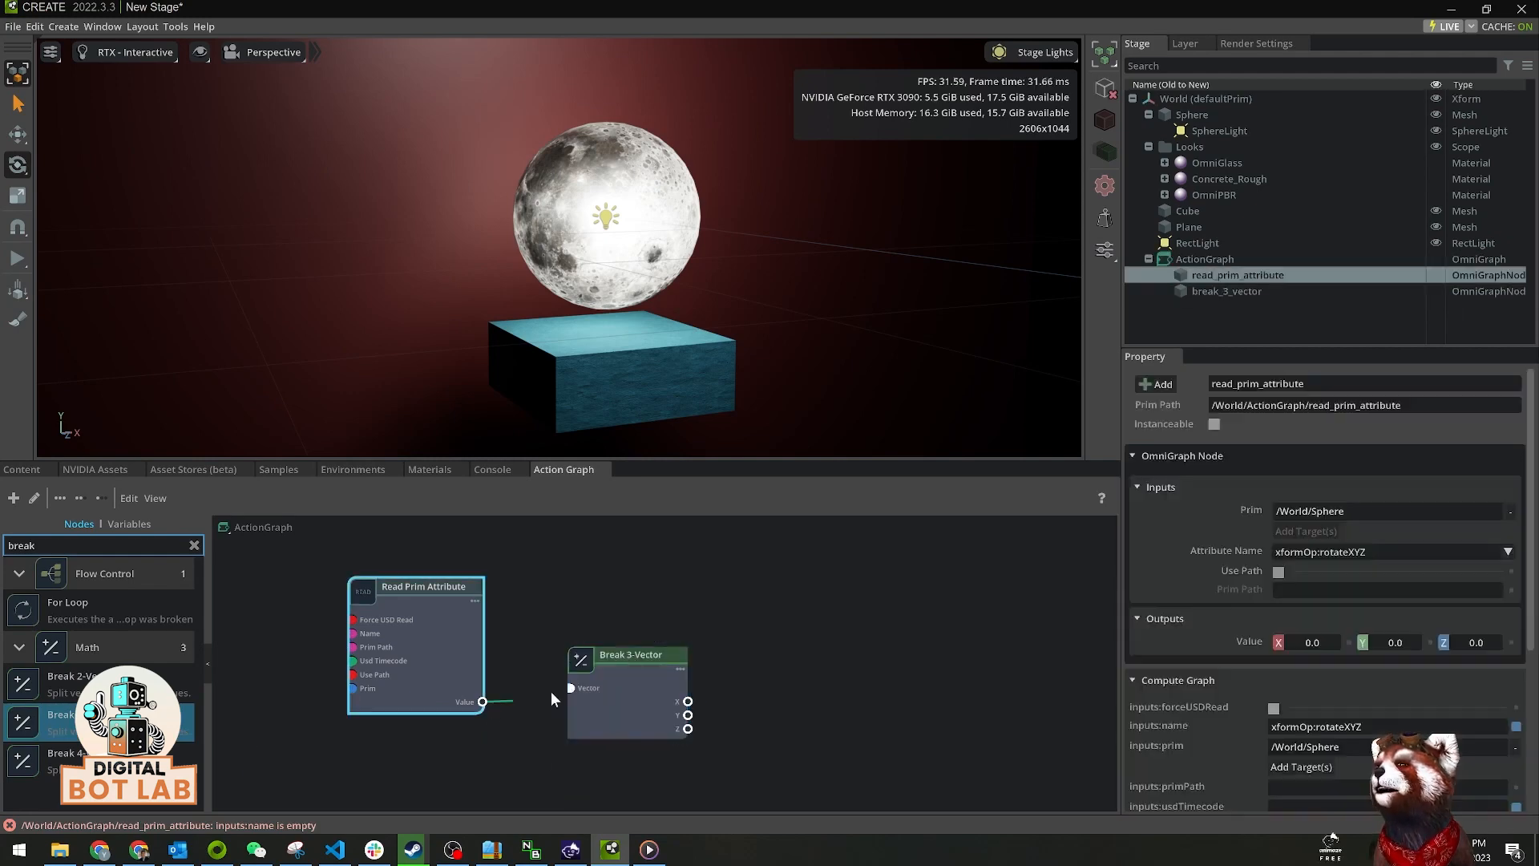
{"action": "left_click_drag", "start_coordinate": [635, 662], "coordinate": [613, 676]}
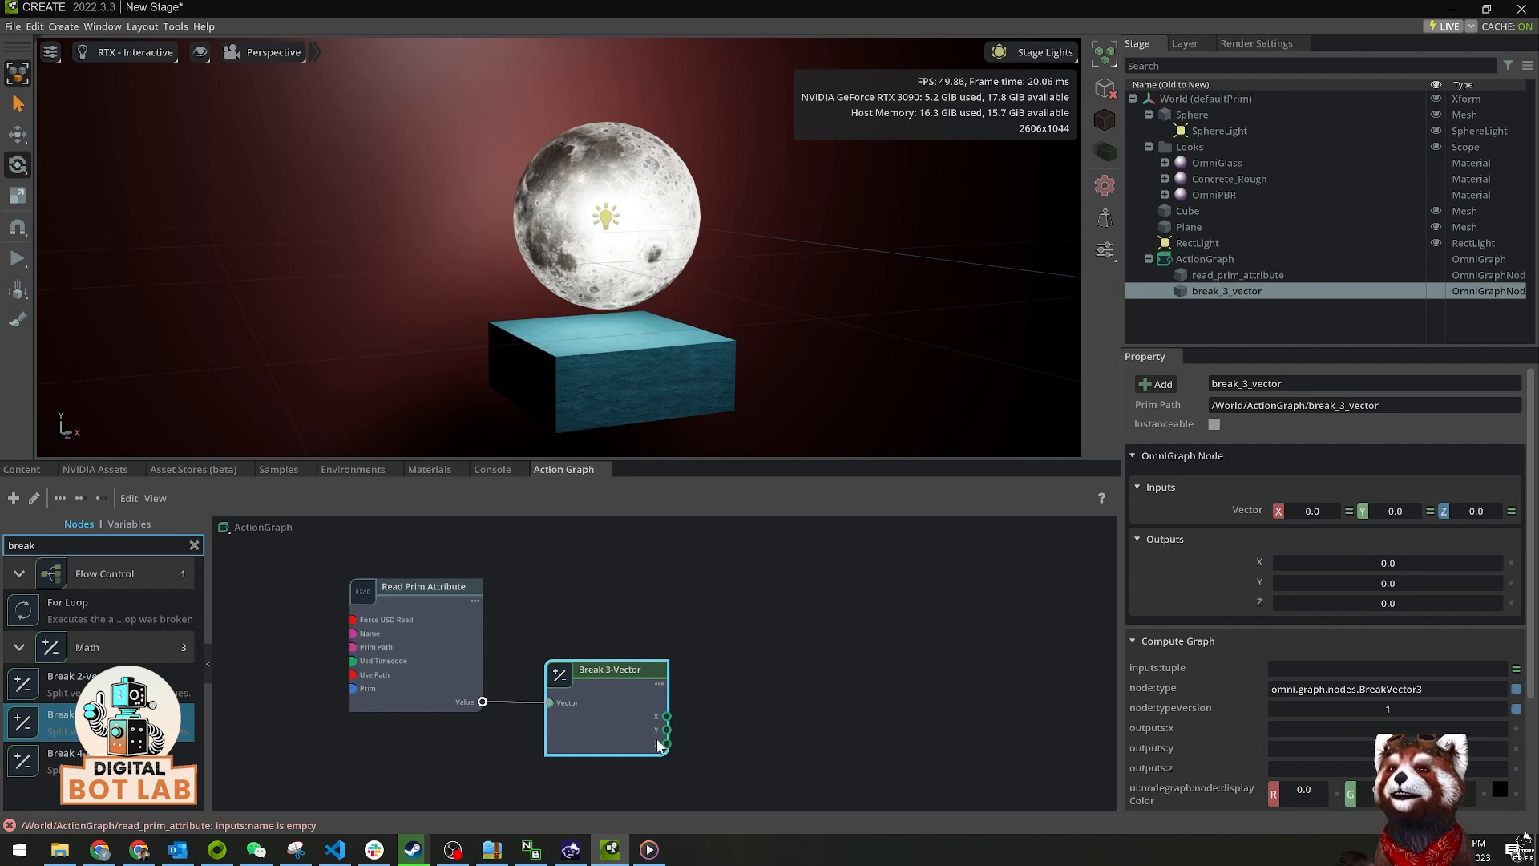
{"action": "left_click_drag", "start_coordinate": [625, 679], "coordinate": [628, 678]}
- Search the nodes for "constant float" and add a Constant Float node above the Break 3-Vector node
{"action": "left_click_drag", "start_coordinate": [48, 546], "coordinate": [1, 531]}
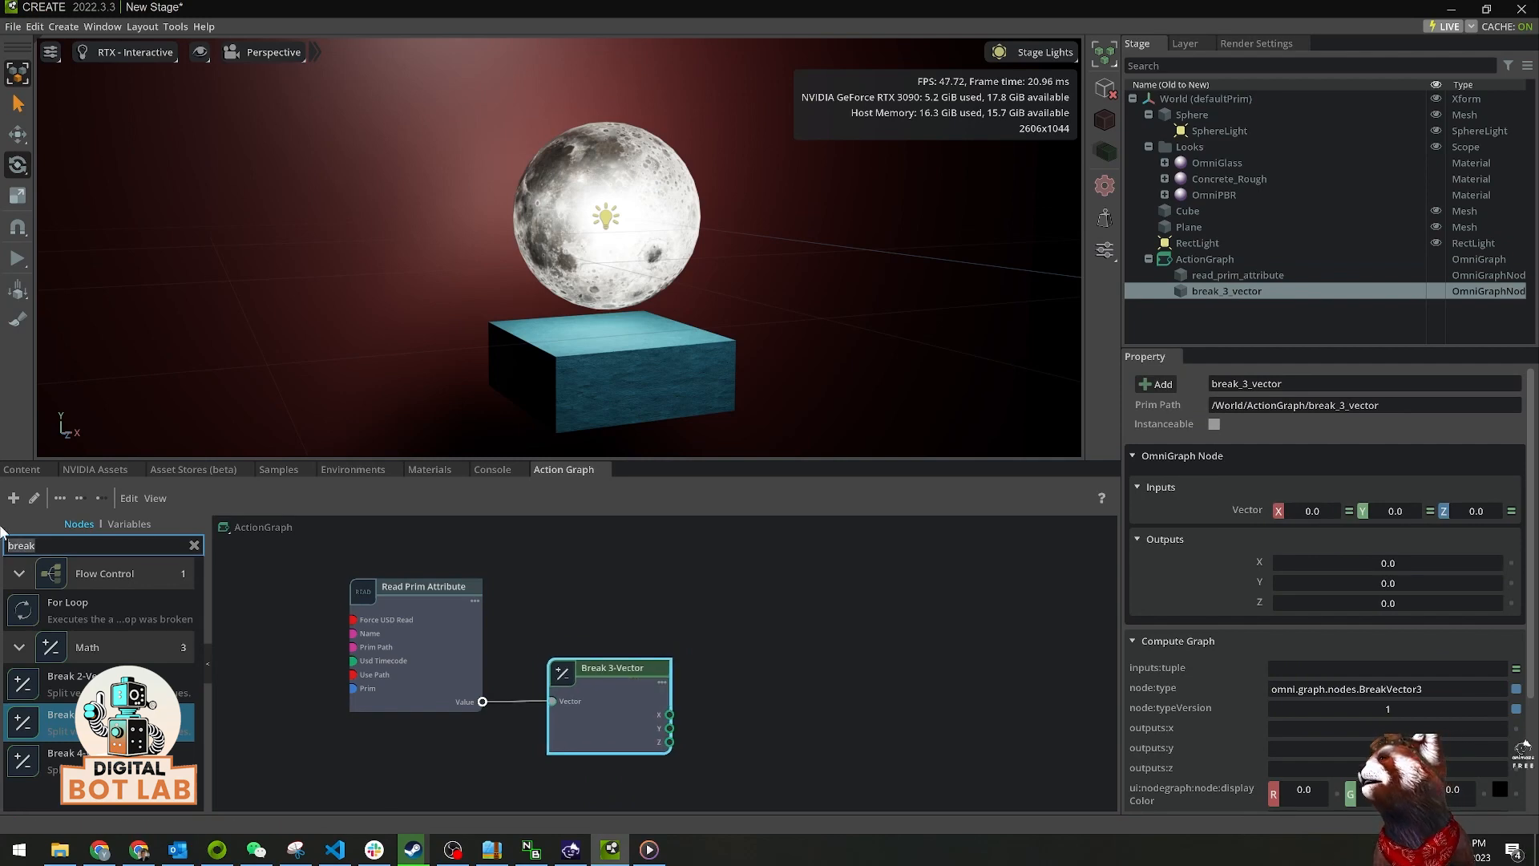
{"action": "type", "text": "con"}
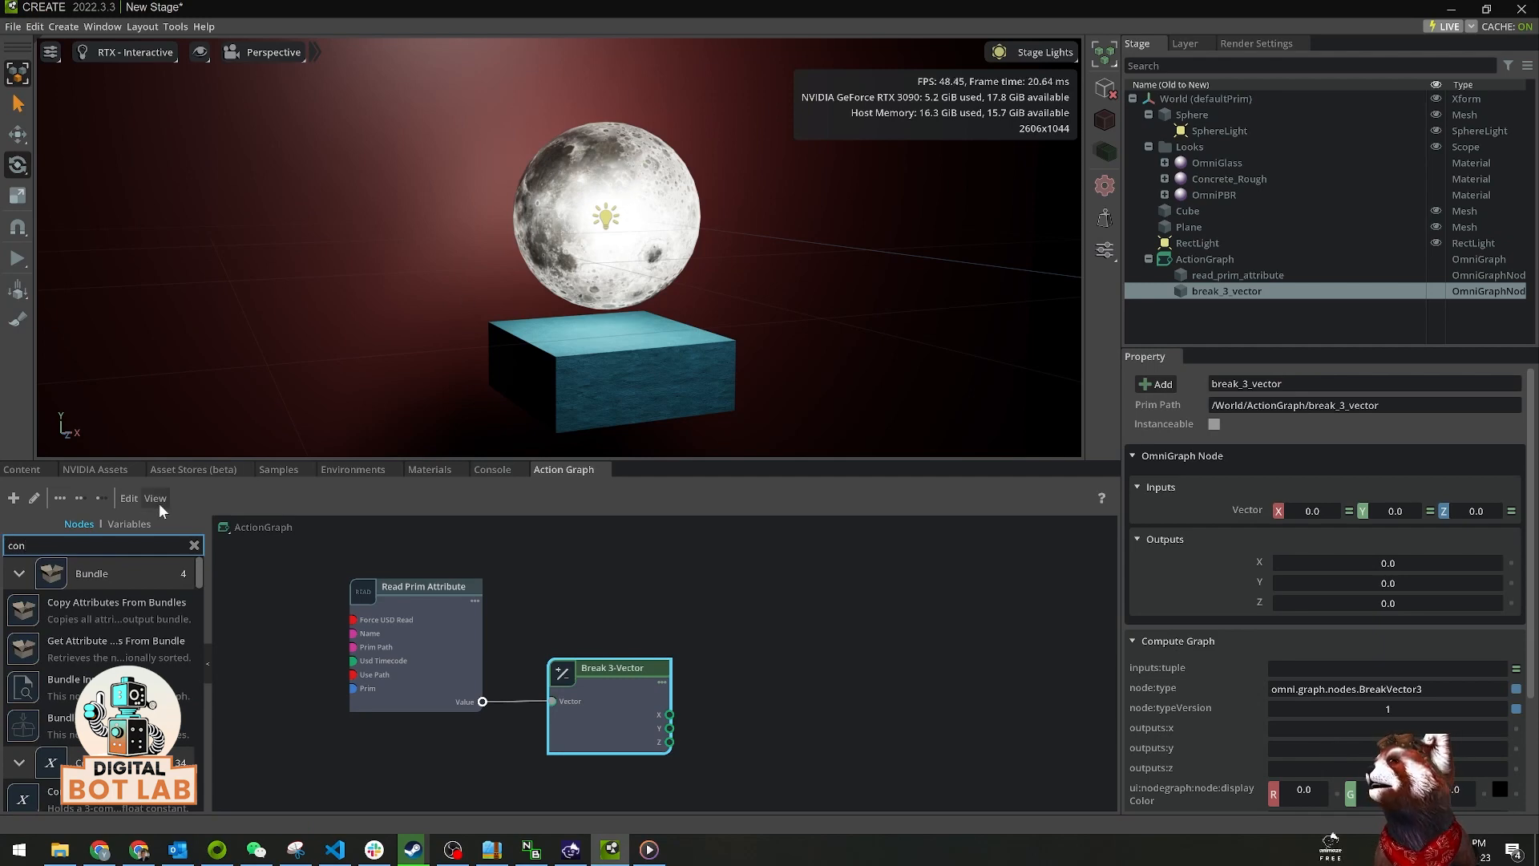
{"action": "type", "text": "sta"}
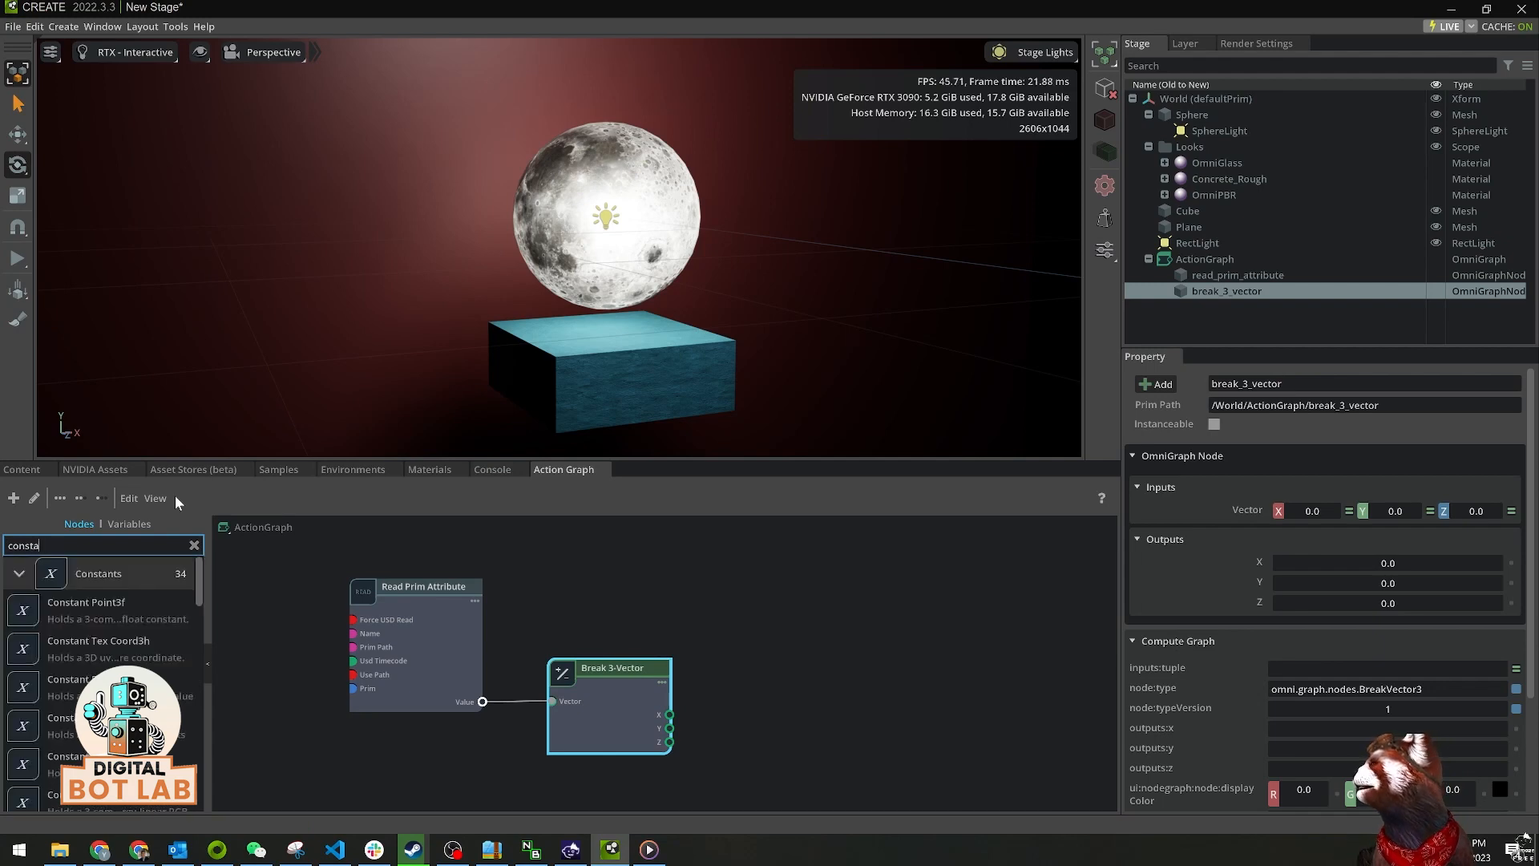
{"action": "type", "text": "nt f"}
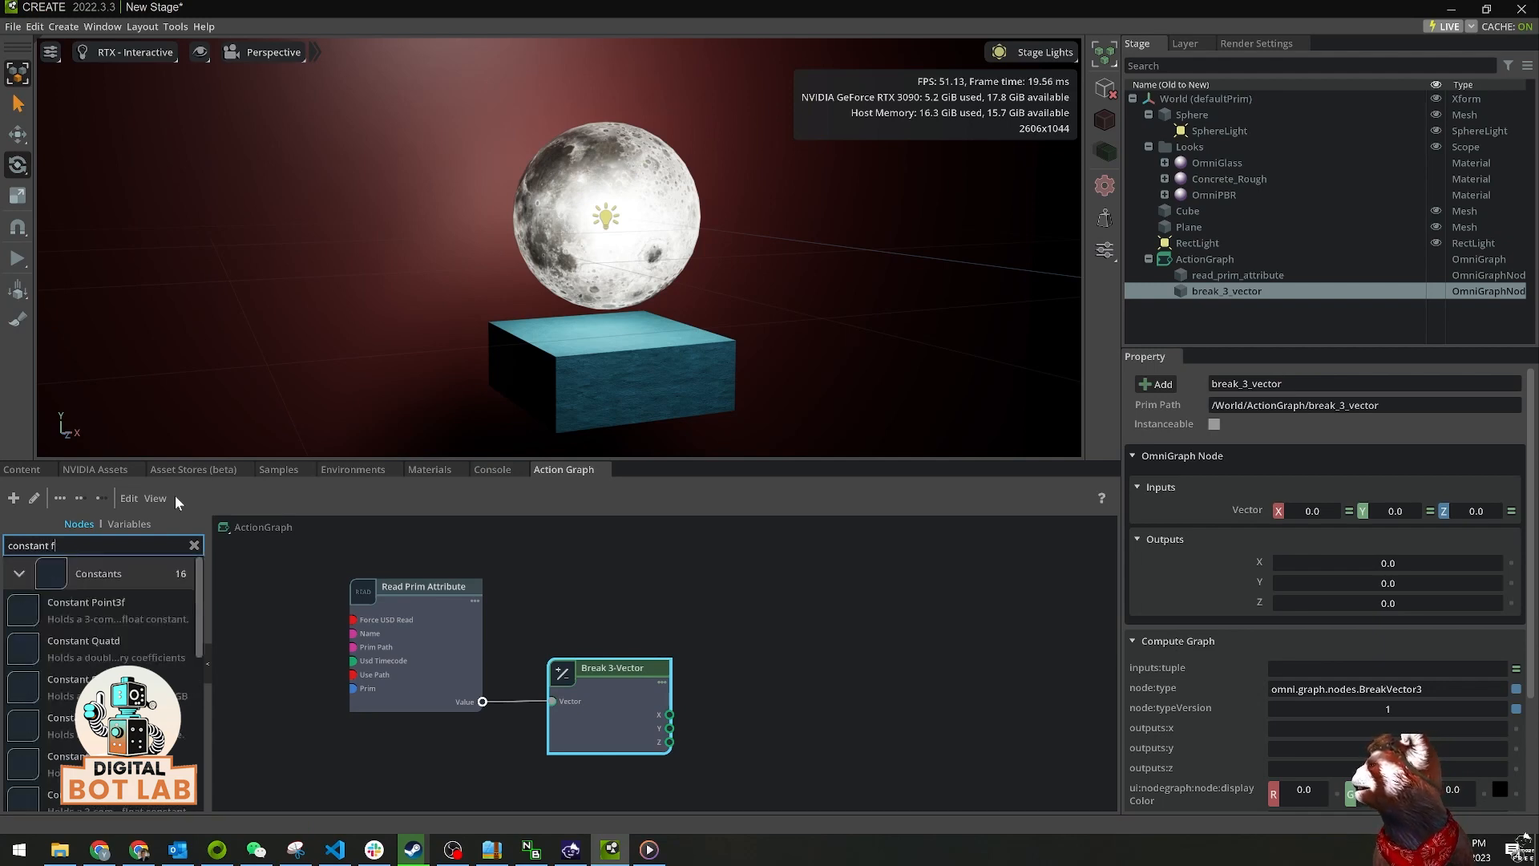
{"action": "type", "text": "loat"}
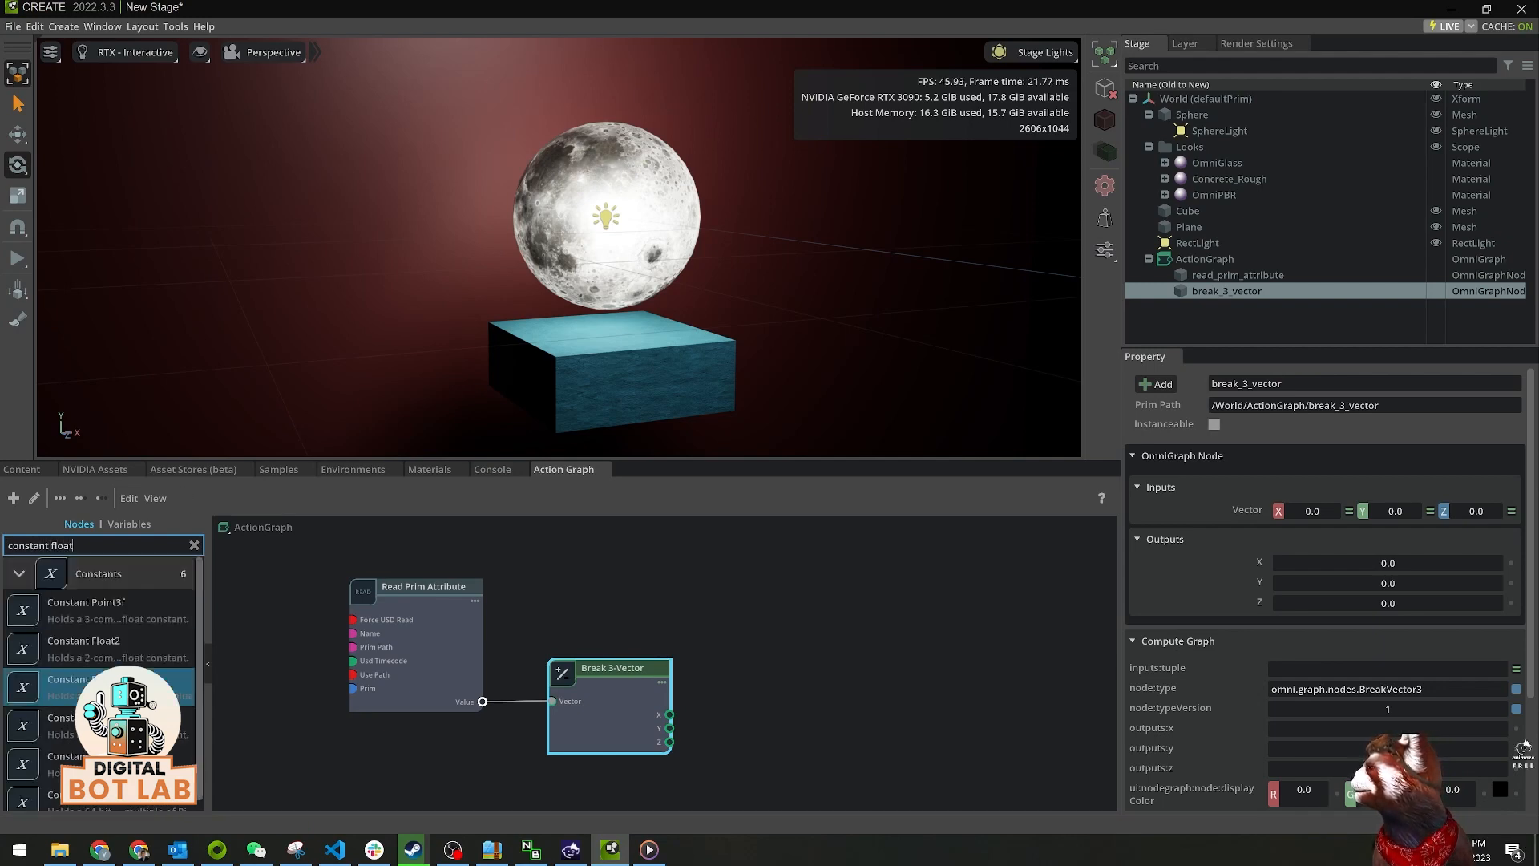
{"action": "left_click_drag", "start_coordinate": [80, 682], "coordinate": [619, 609]}
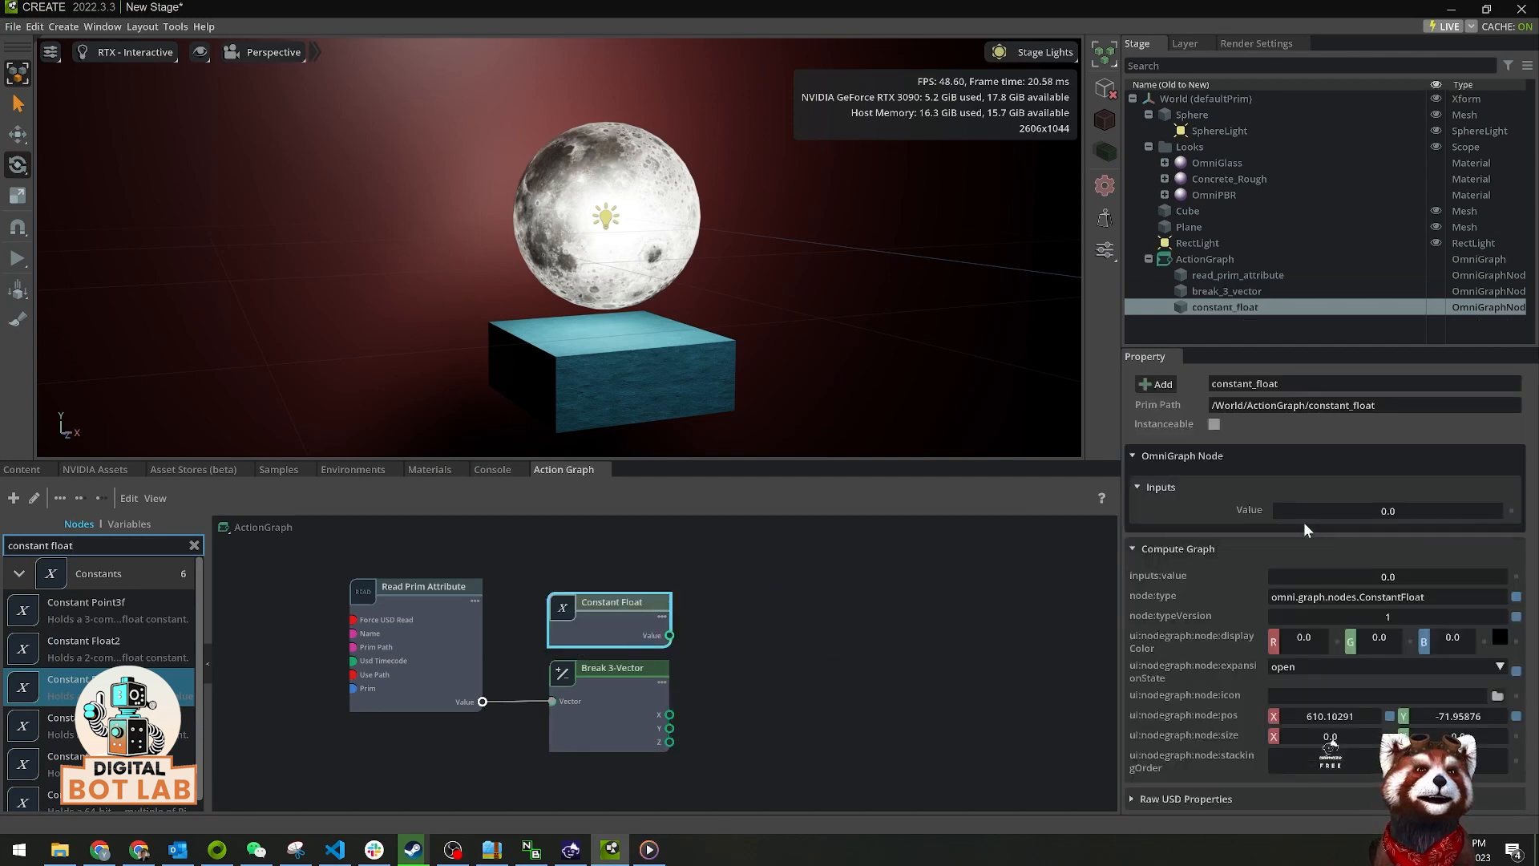
- Set the Constant Float node's value to 1.0 and shift the node slightly up, away from Break 3-Vector
{"action": "double_click", "coordinate": [1392, 509]}
{"action": "type", "text": "1"}
{"action": "key", "text": "Return"}
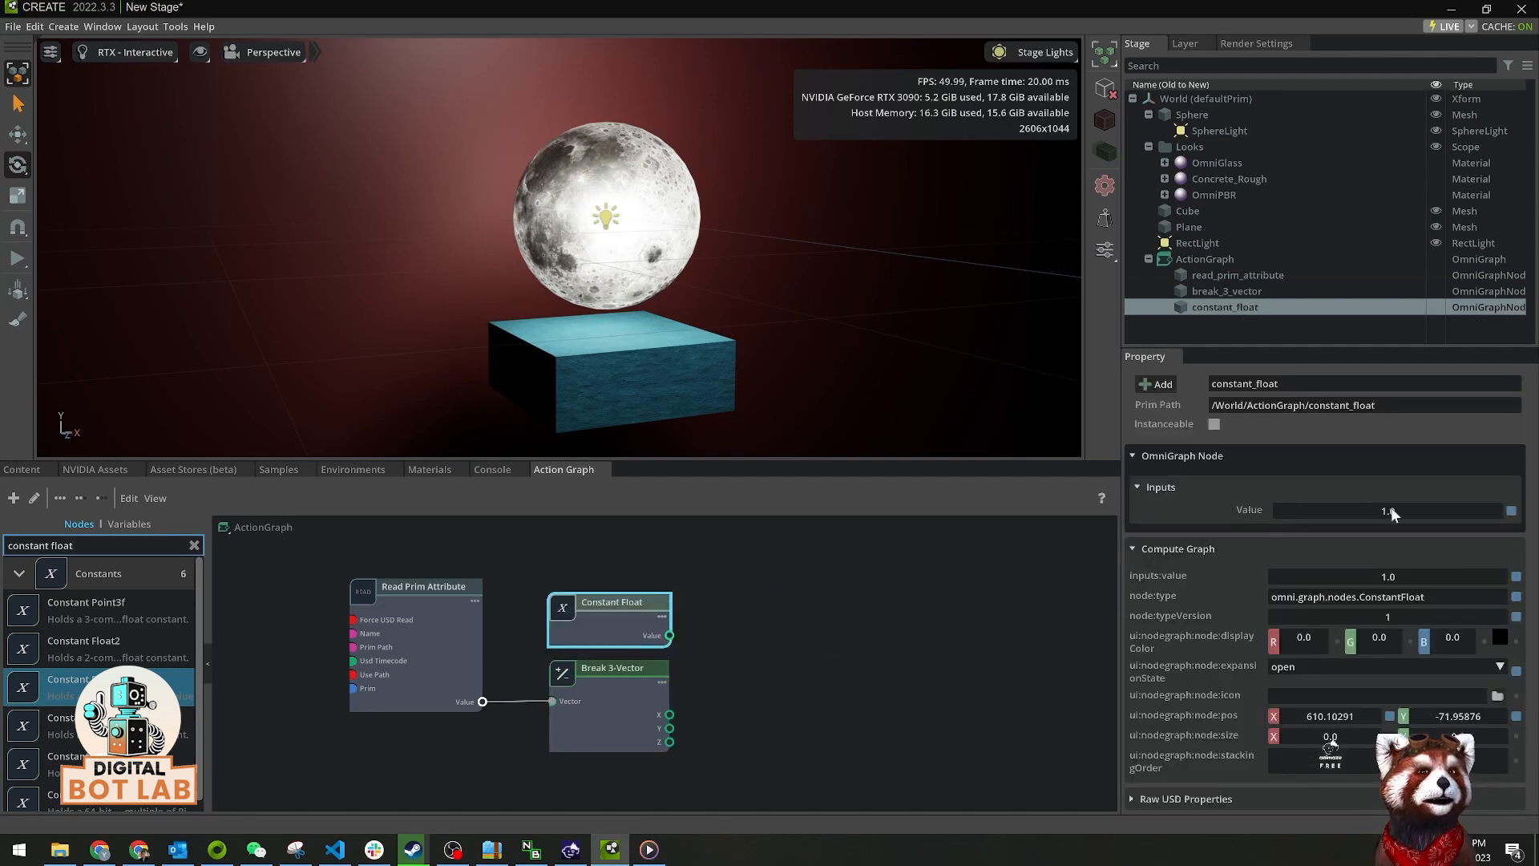
{"action": "left_click_drag", "start_coordinate": [637, 622], "coordinate": [630, 610]}
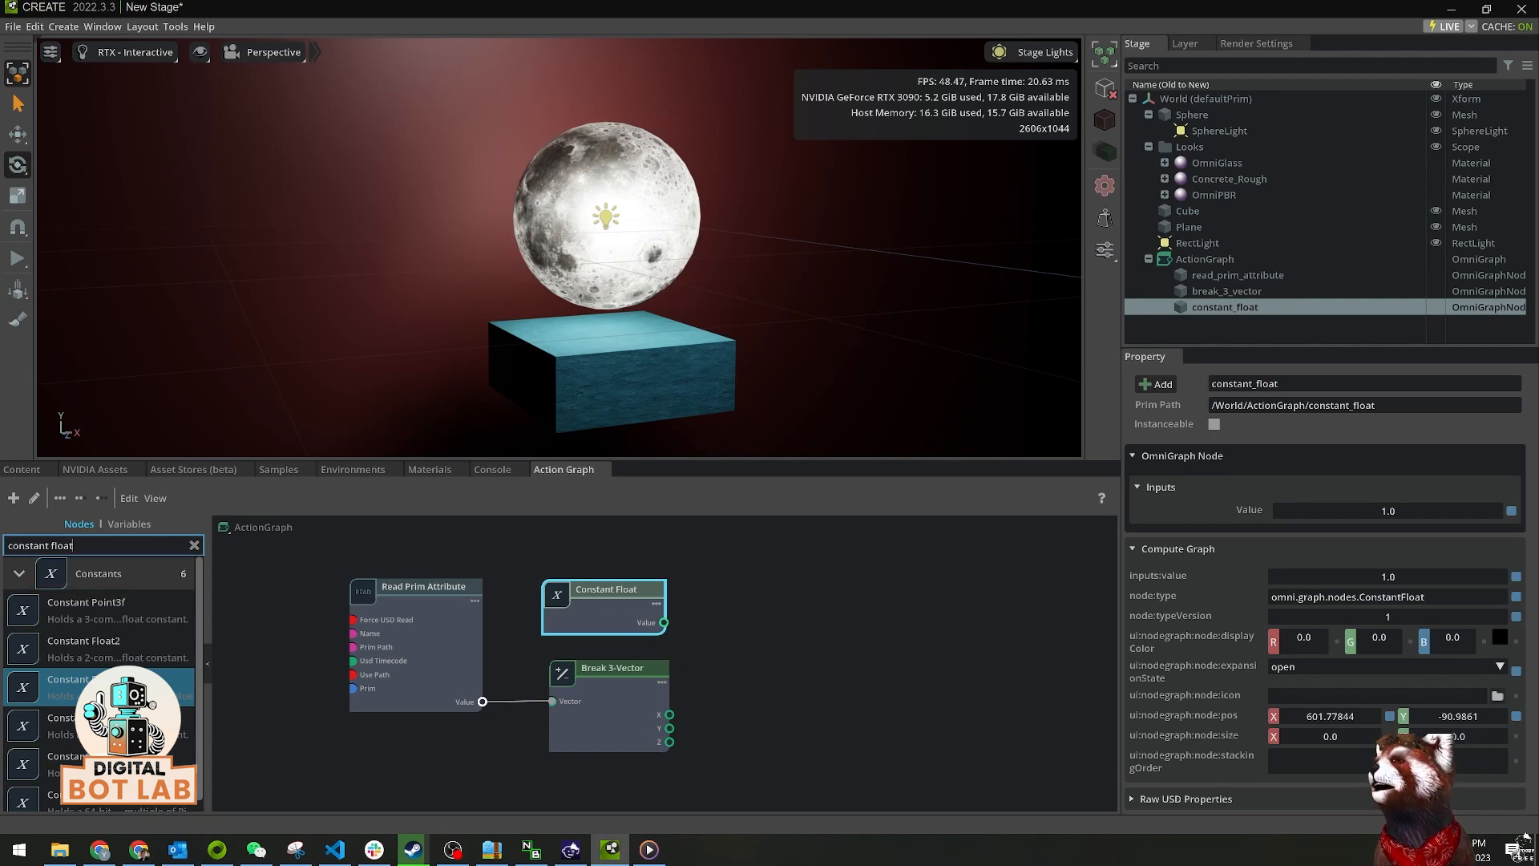
- Search the nodes for "Add" and place the math Add node beyond the Constant Float and Break 3-Vector nodes
{"action": "triple_click", "coordinate": [24, 545]}
{"action": "type", "text": "Add"}
{"action": "scroll", "coordinate": [48, 696], "scroll_direction": "down", "scroll_amount": 6}
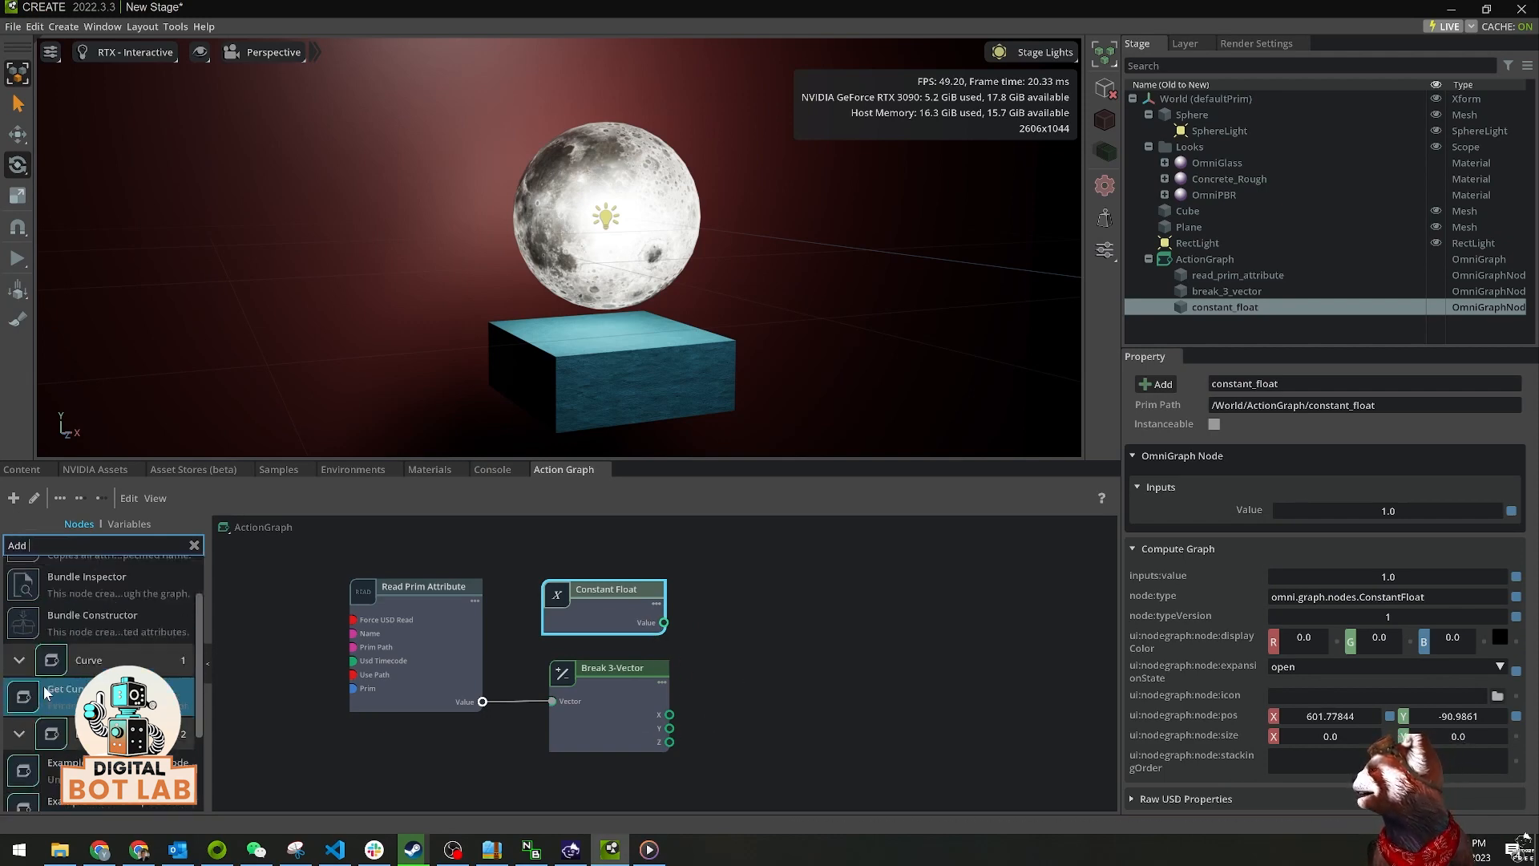
{"action": "left_click_drag", "start_coordinate": [52, 696], "coordinate": [734, 659]}
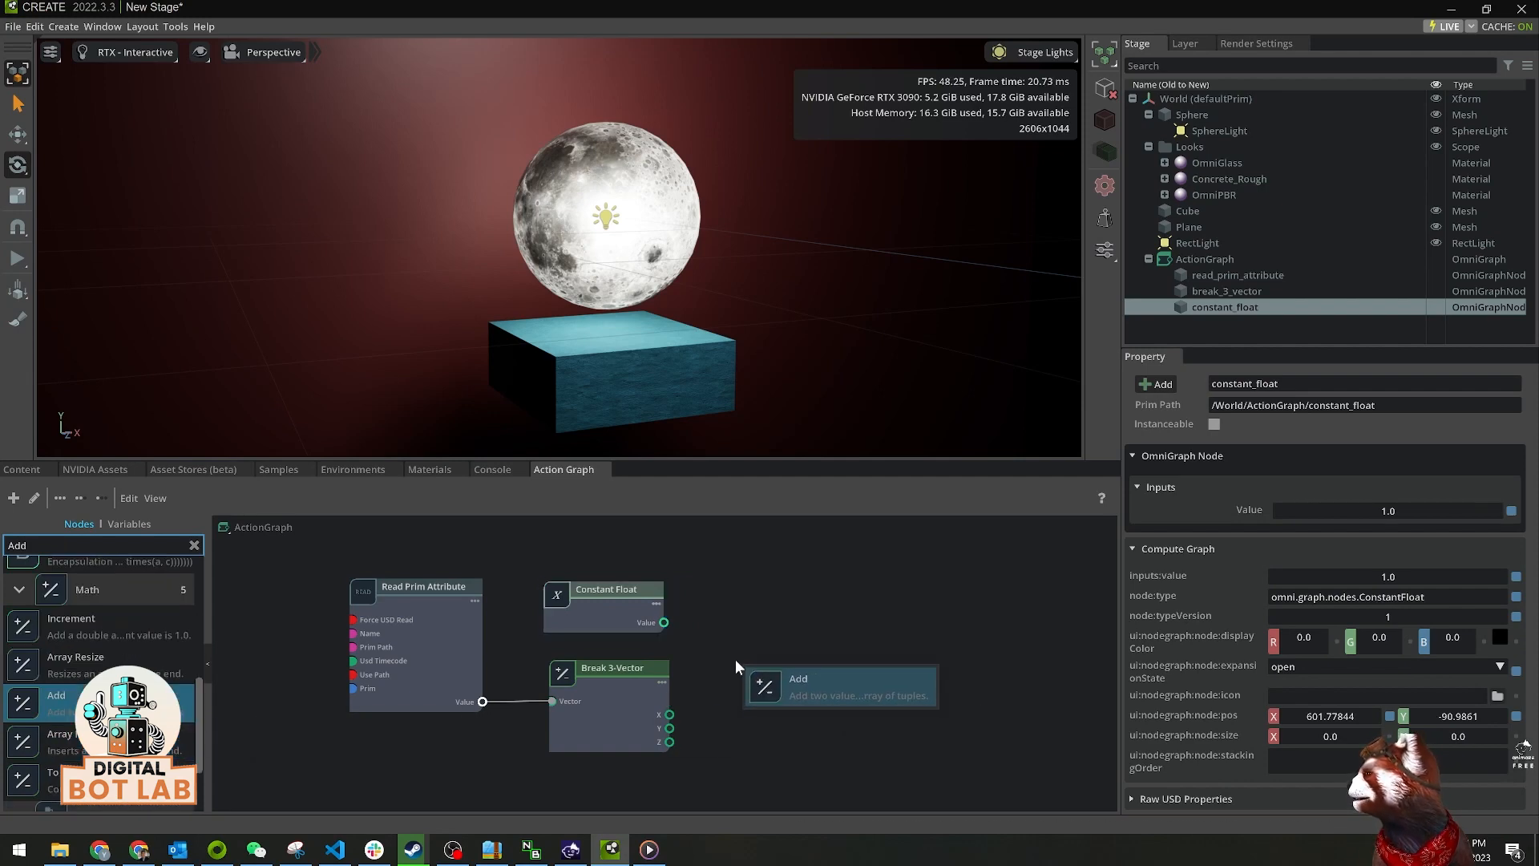
- Connect Constant Float's Value to the Add node's First Addend and Break 3-Vector's Y to Second Addend, then align Break 3-Vector under Constant Float
{"action": "left_click_drag", "start_coordinate": [664, 622], "coordinate": [734, 673]}
{"action": "left_click_drag", "start_coordinate": [670, 729], "coordinate": [776, 687]}
{"action": "key", "text": "f"}
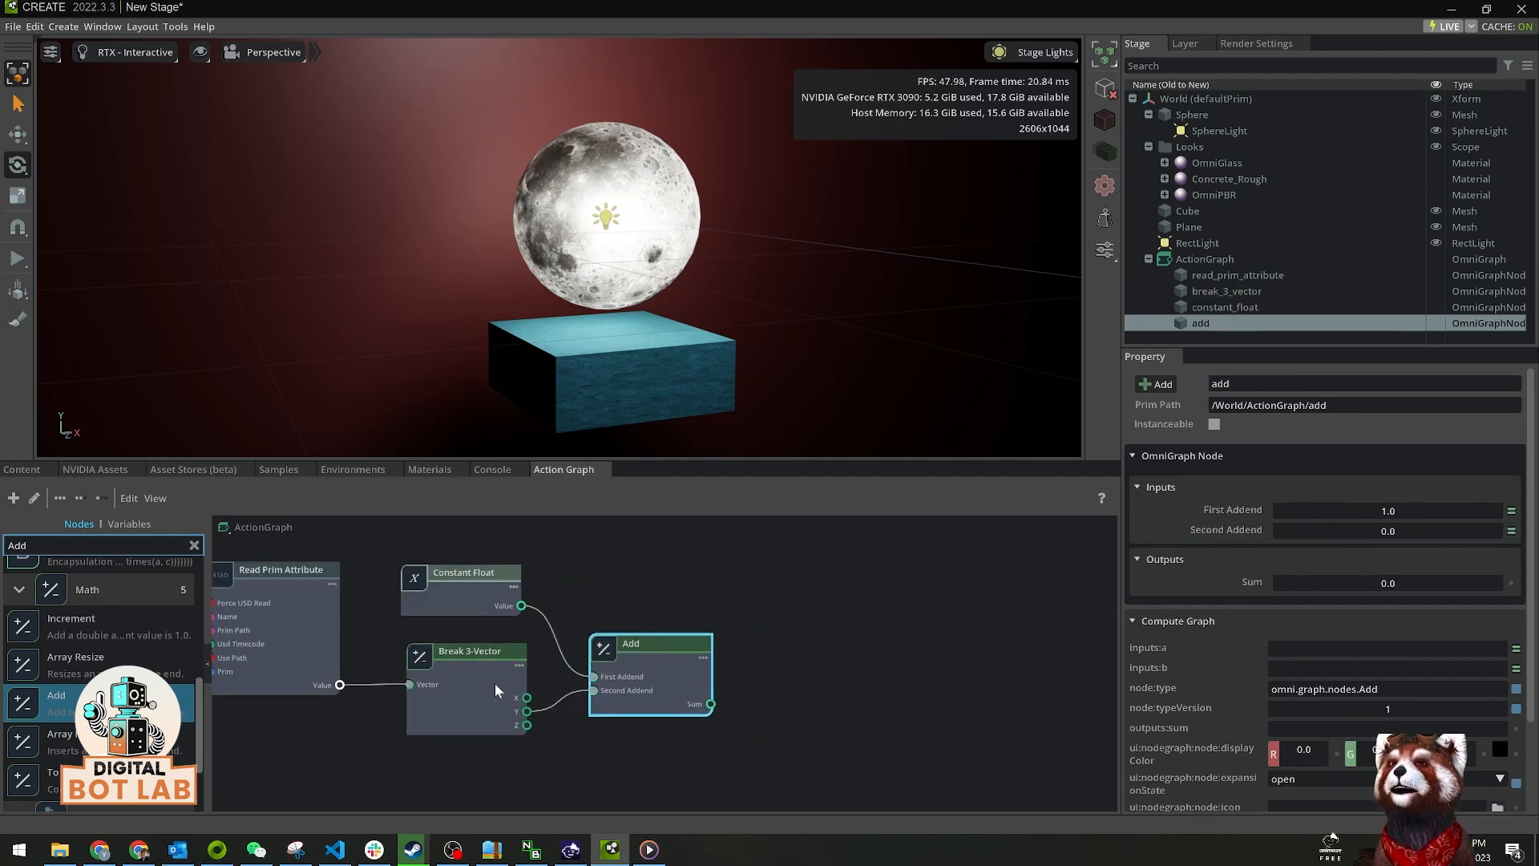
{"action": "left_click_drag", "start_coordinate": [484, 669], "coordinate": [479, 661]}
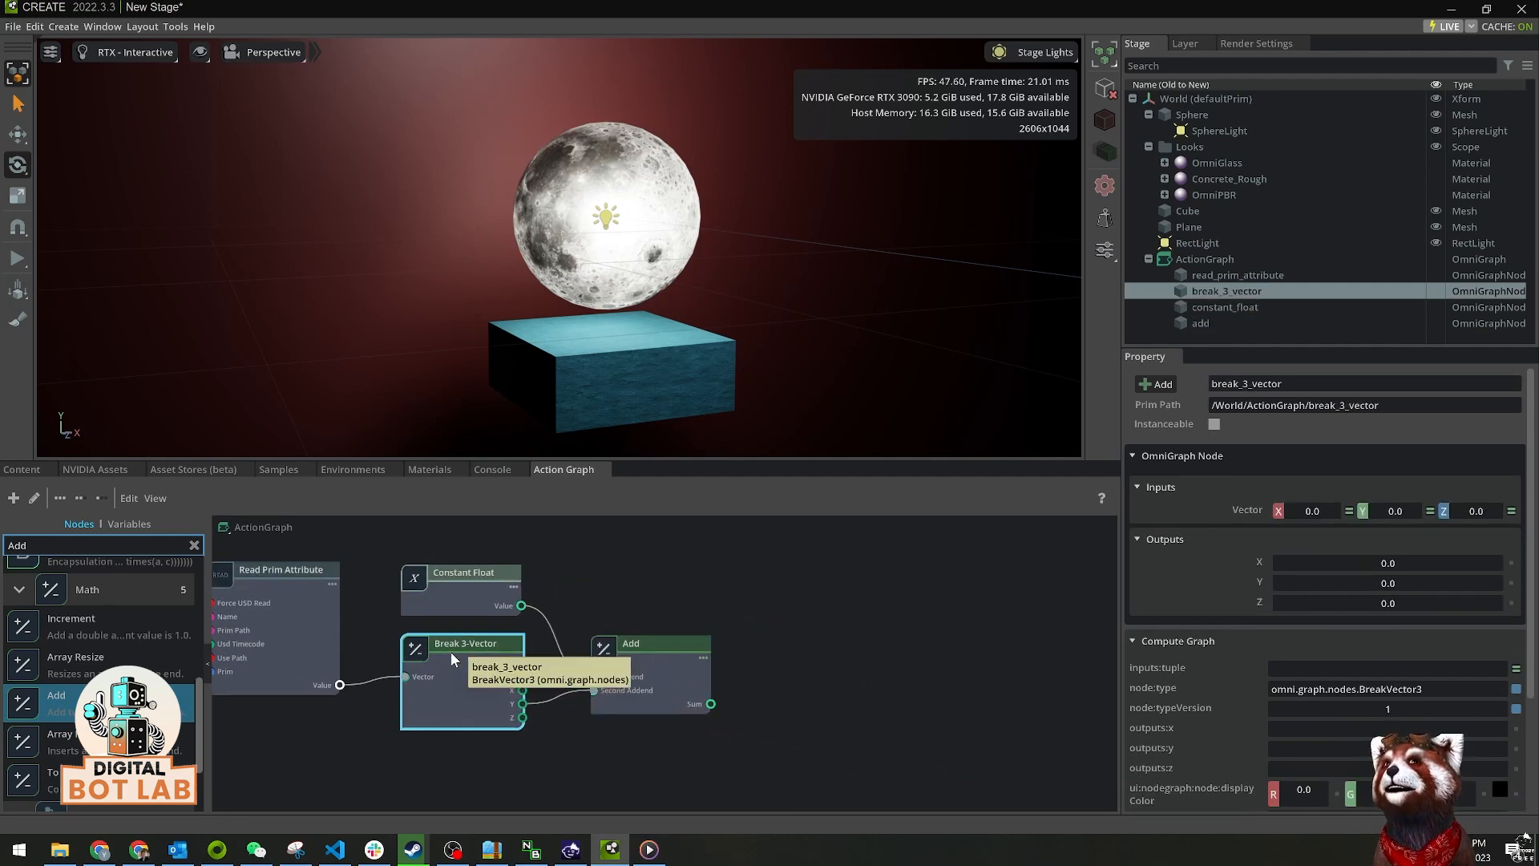
- Add a Make 3-Vector node, feeding its X and Z from Break 3-Vector's X and Z and its Y from the Add node's Sum
{"action": "type", "text": "make"}
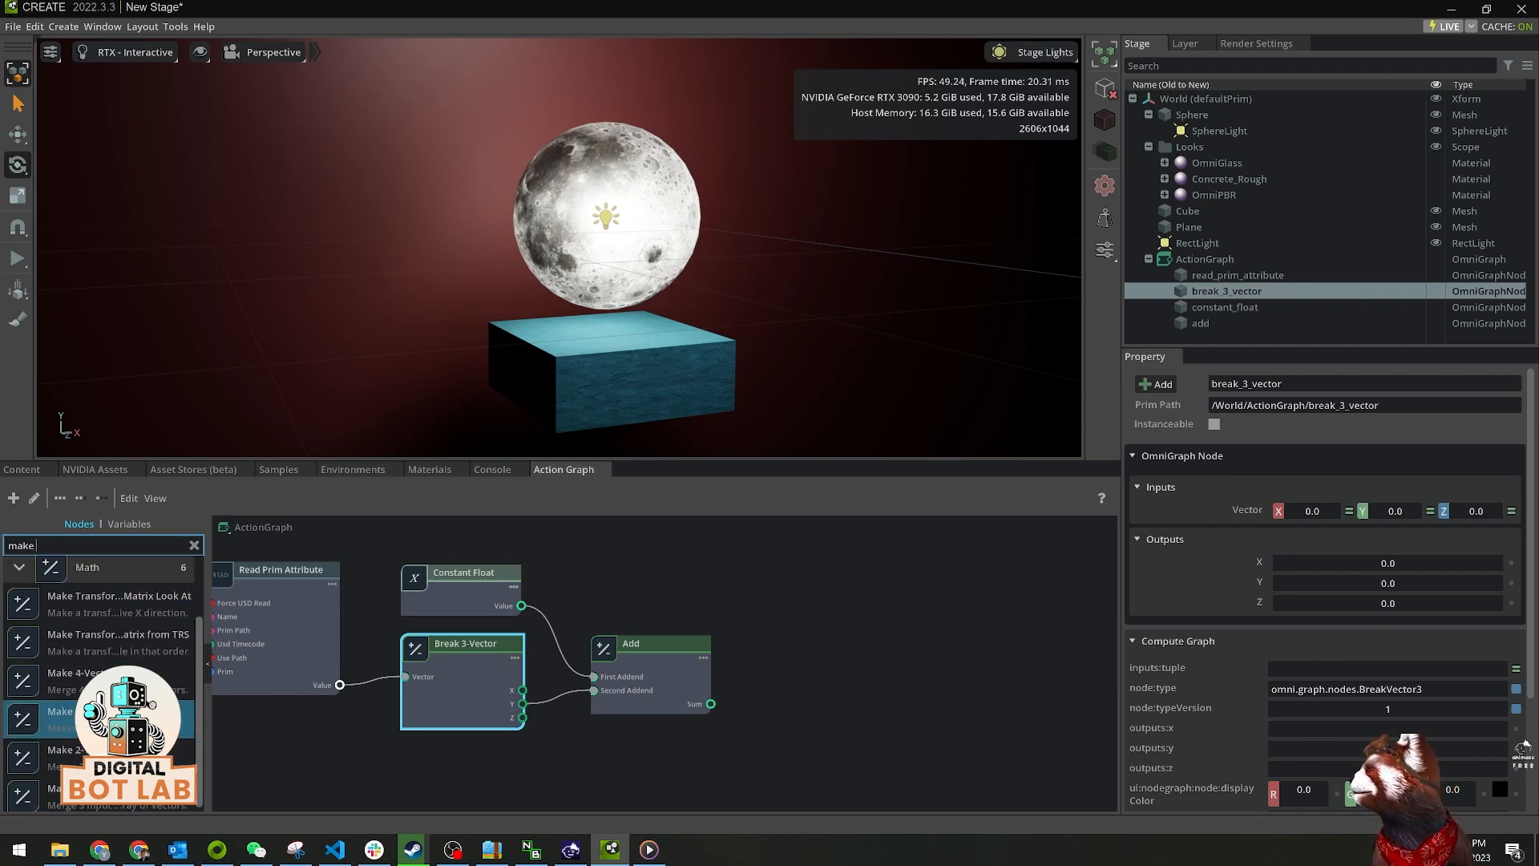
{"action": "left_click_drag", "start_coordinate": [48, 793], "coordinate": [828, 658]}
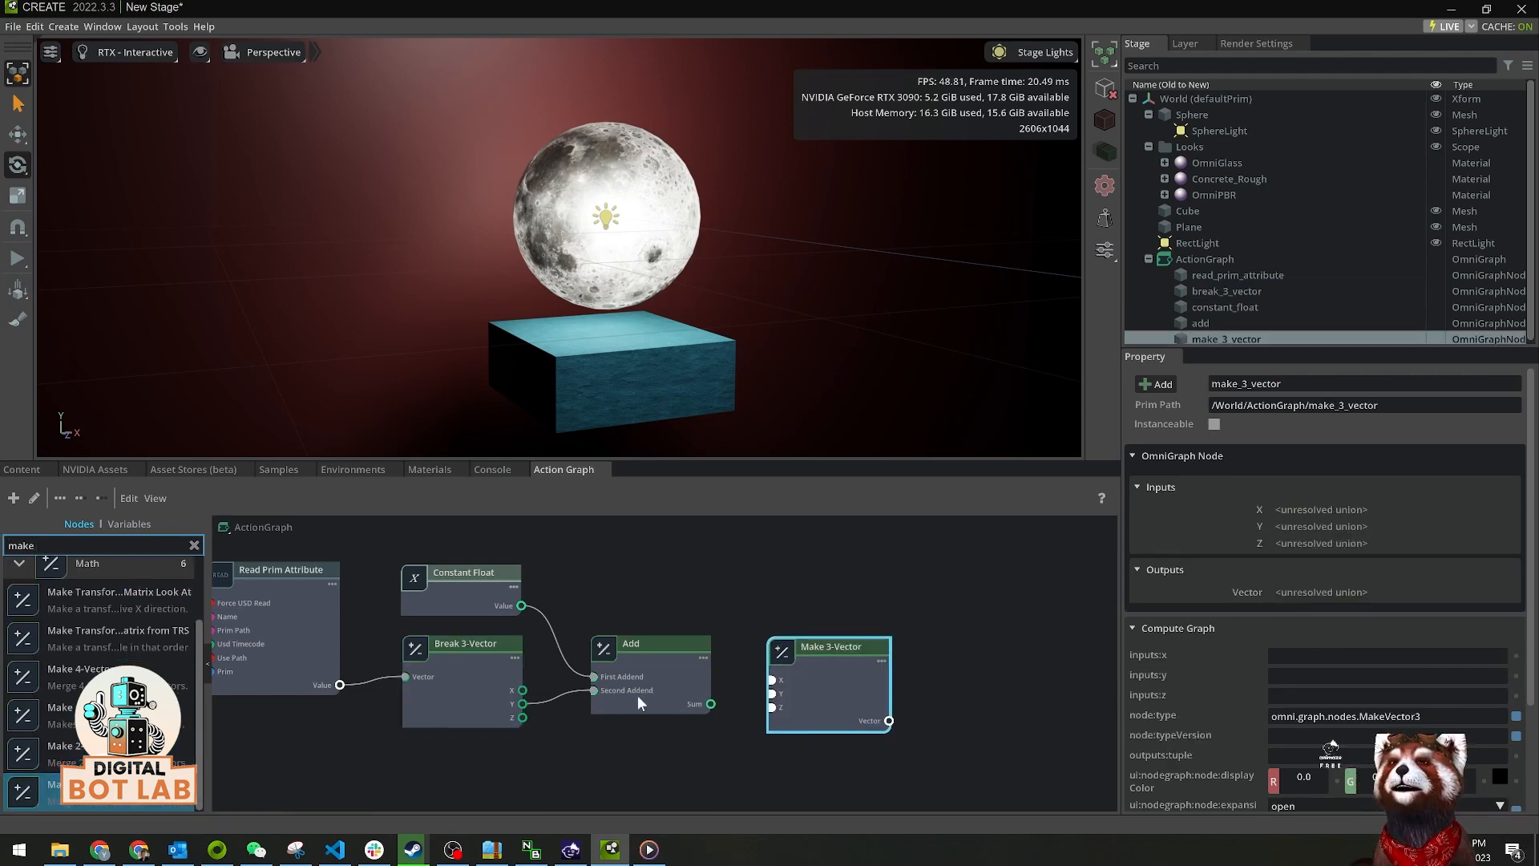
{"action": "left_click_drag", "start_coordinate": [523, 690], "coordinate": [805, 673]}
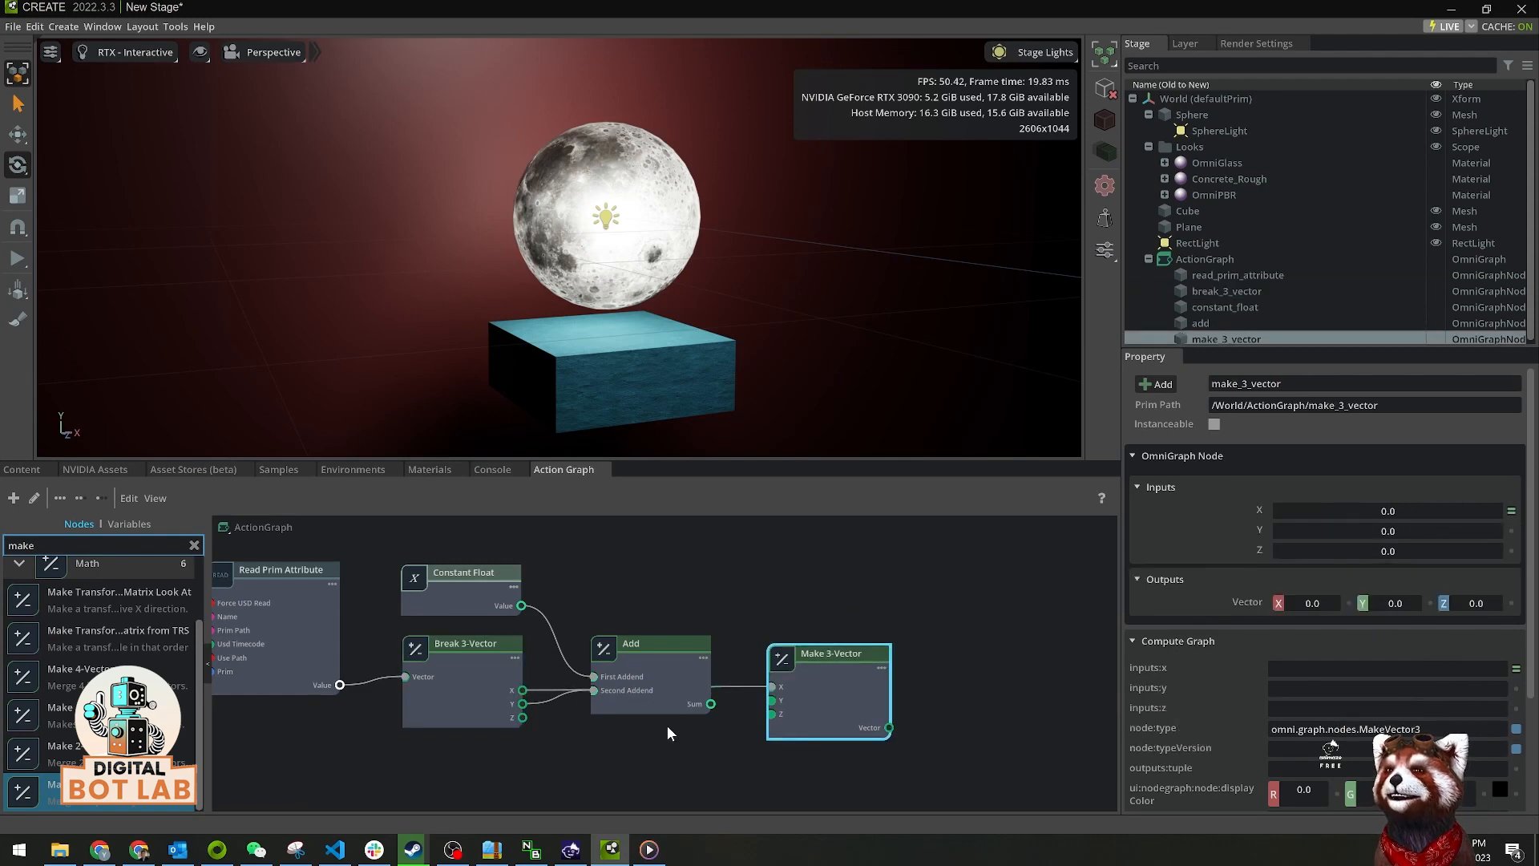
{"action": "left_click_drag", "start_coordinate": [522, 718], "coordinate": [803, 690]}
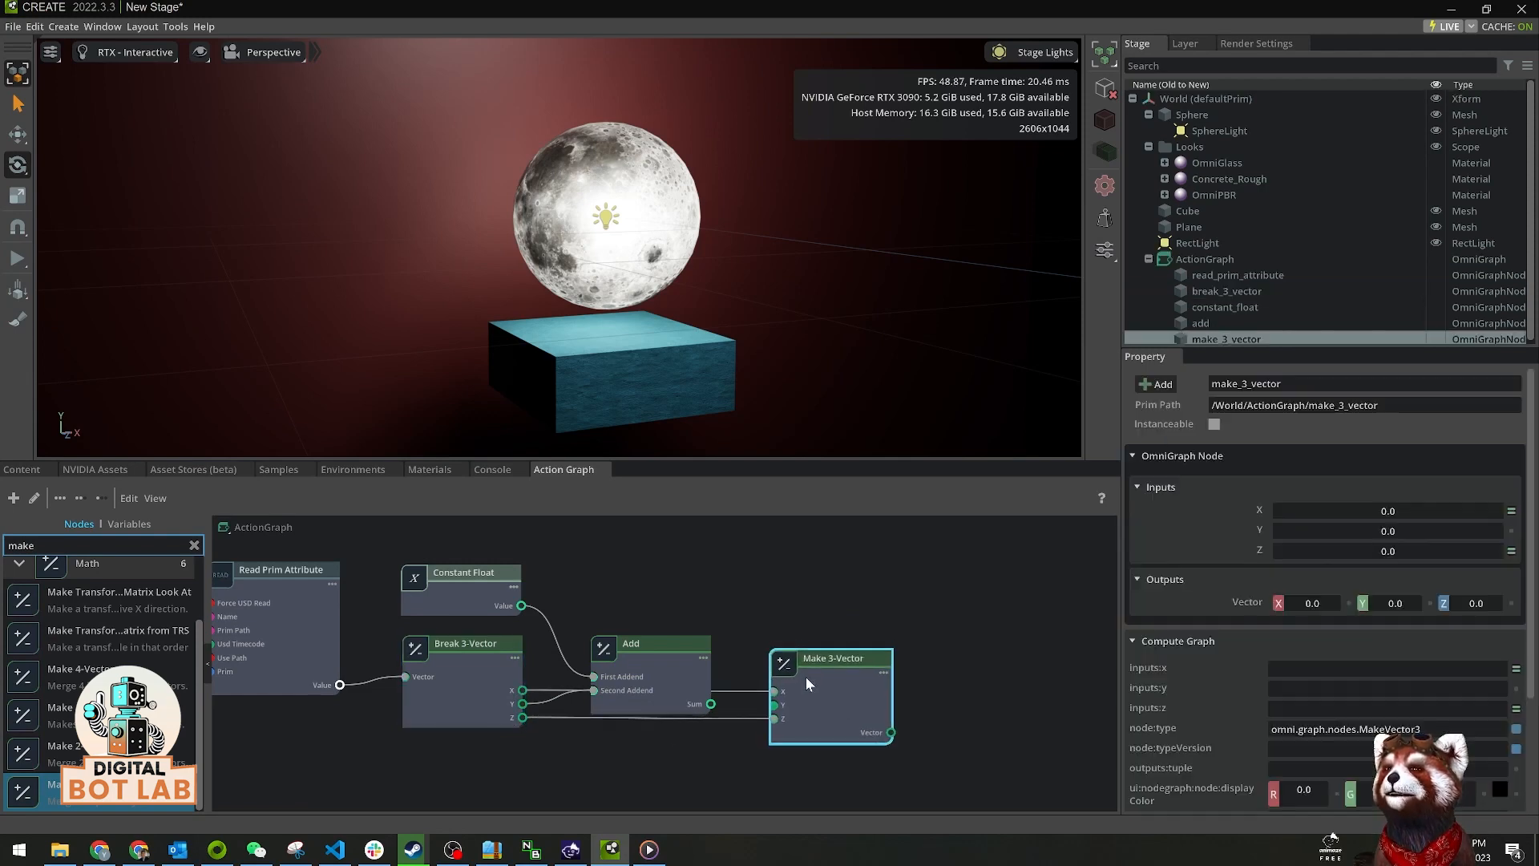
{"action": "left_click_drag", "start_coordinate": [711, 704], "coordinate": [803, 648]}
{"action": "scroll", "coordinate": [651, 609], "scroll_direction": "down", "scroll_amount": 2}
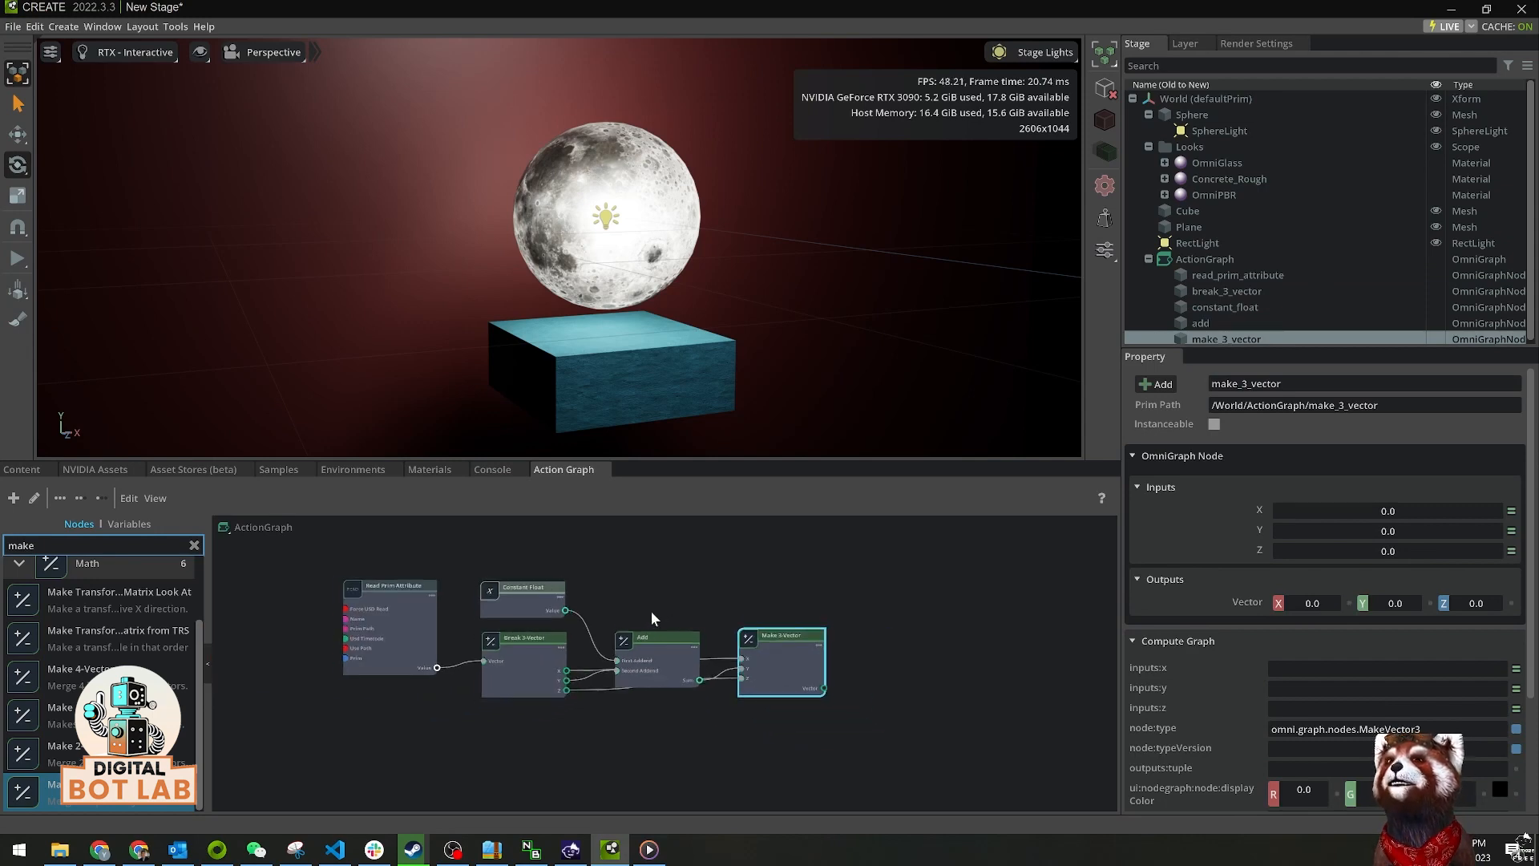
- Search the nodes for "write" and add a Write Prim Attribute node after the Make 3-Vector node
{"action": "left_click_drag", "start_coordinate": [61, 545], "coordinate": [1, 539]}
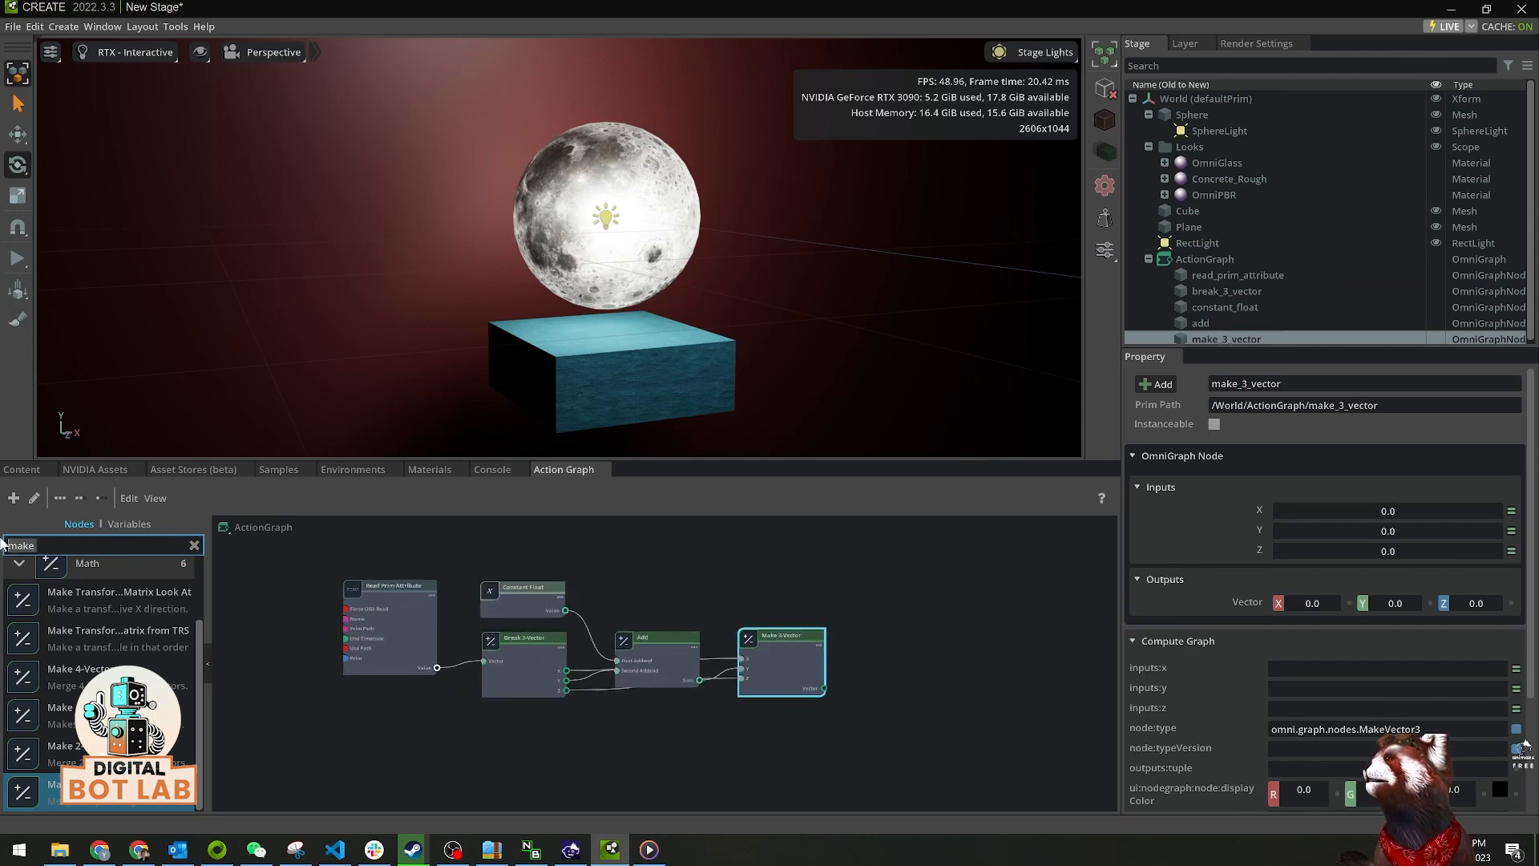
{"action": "type", "text": "write"}
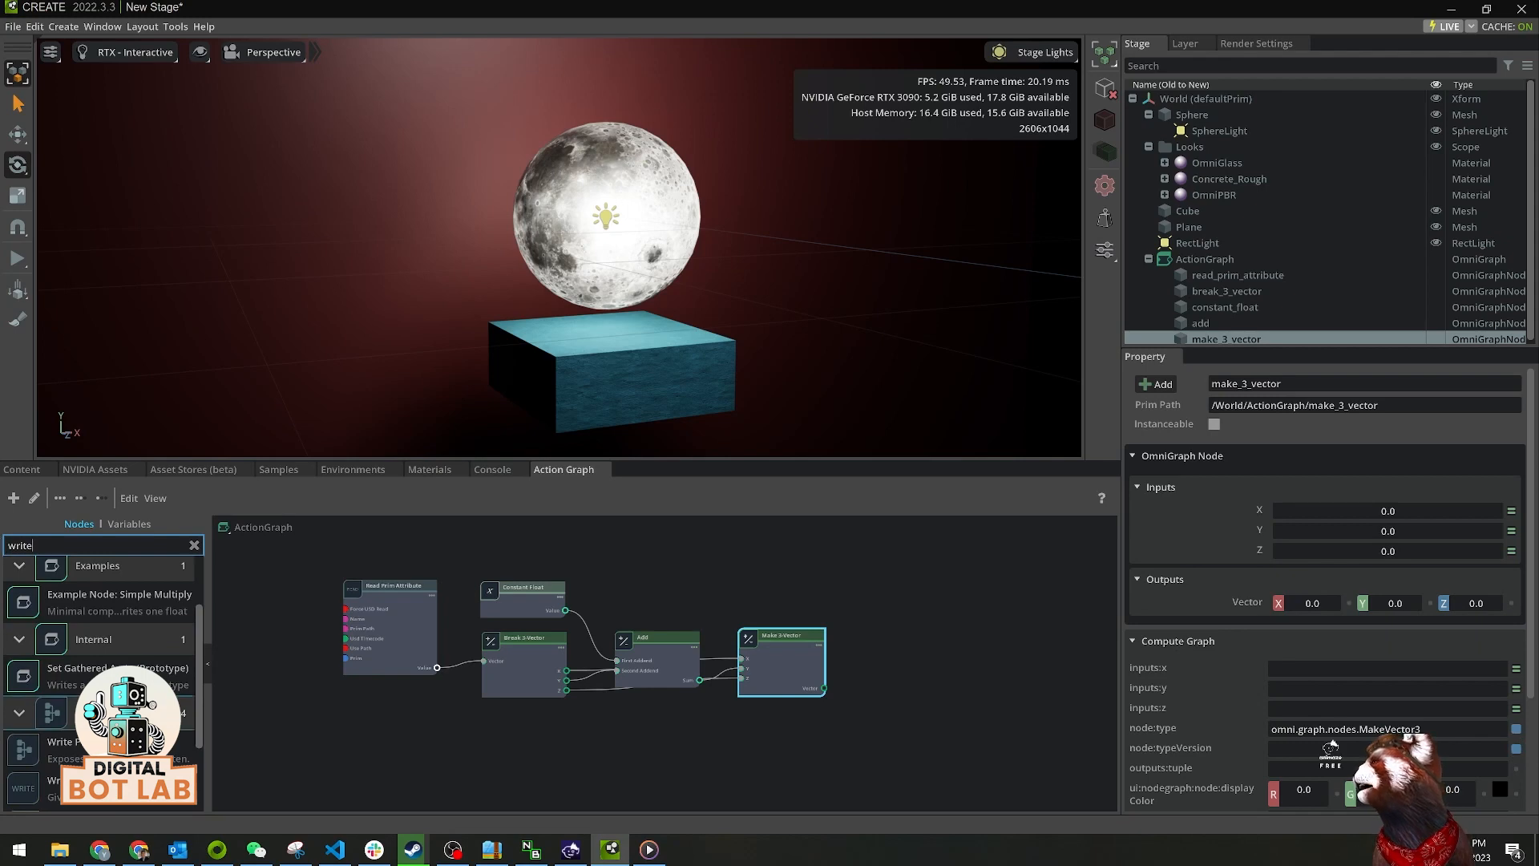
{"action": "scroll", "coordinate": [120, 674], "scroll_direction": "down", "scroll_amount": 3}
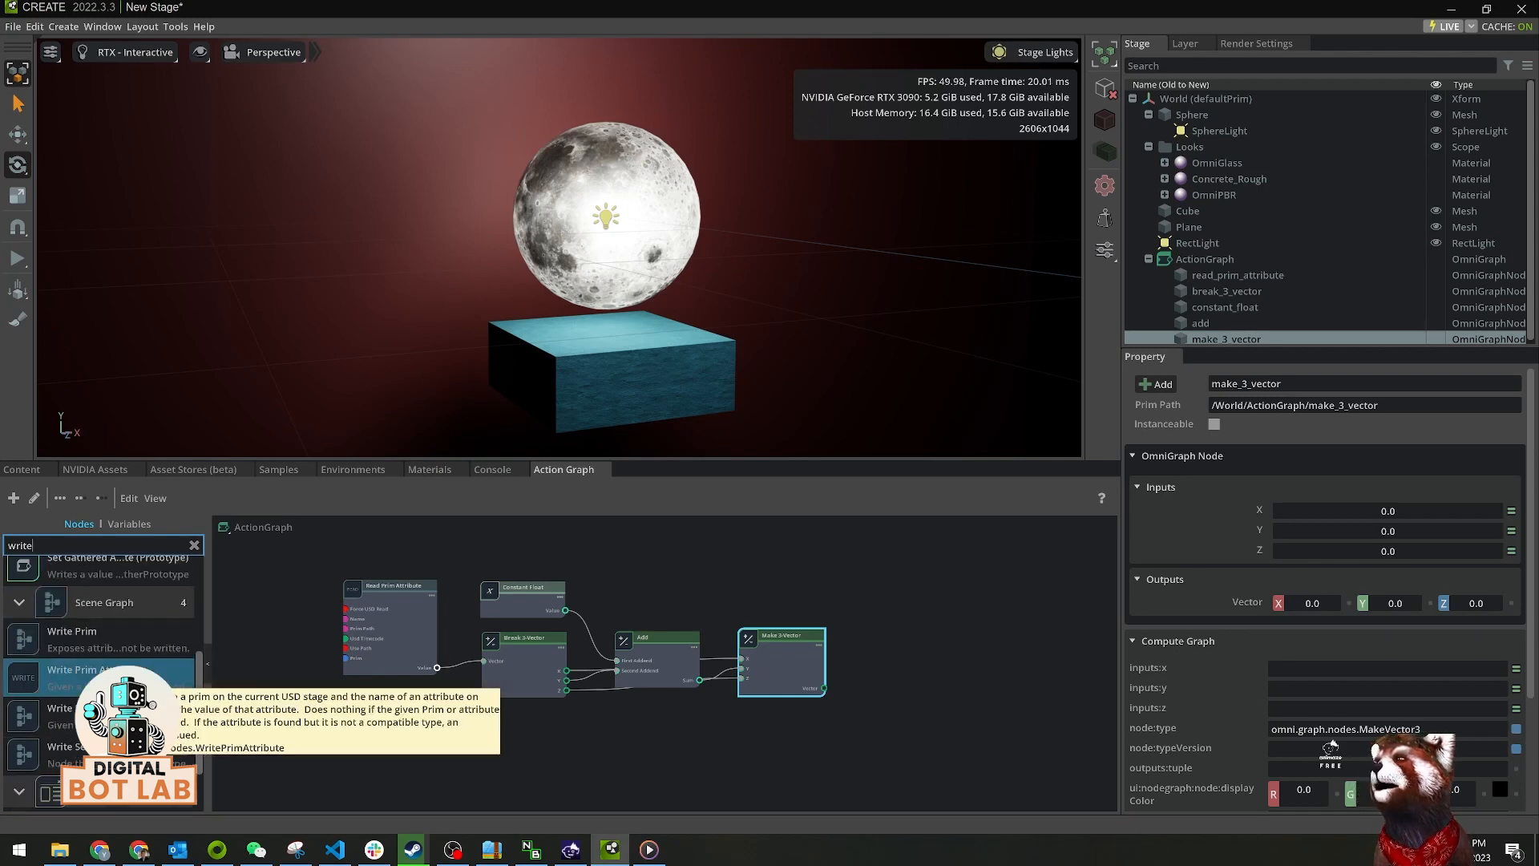
{"action": "left_click_drag", "start_coordinate": [104, 677], "coordinate": [947, 630]}
{"action": "scroll", "coordinate": [948, 630], "scroll_direction": "up", "scroll_amount": 3}
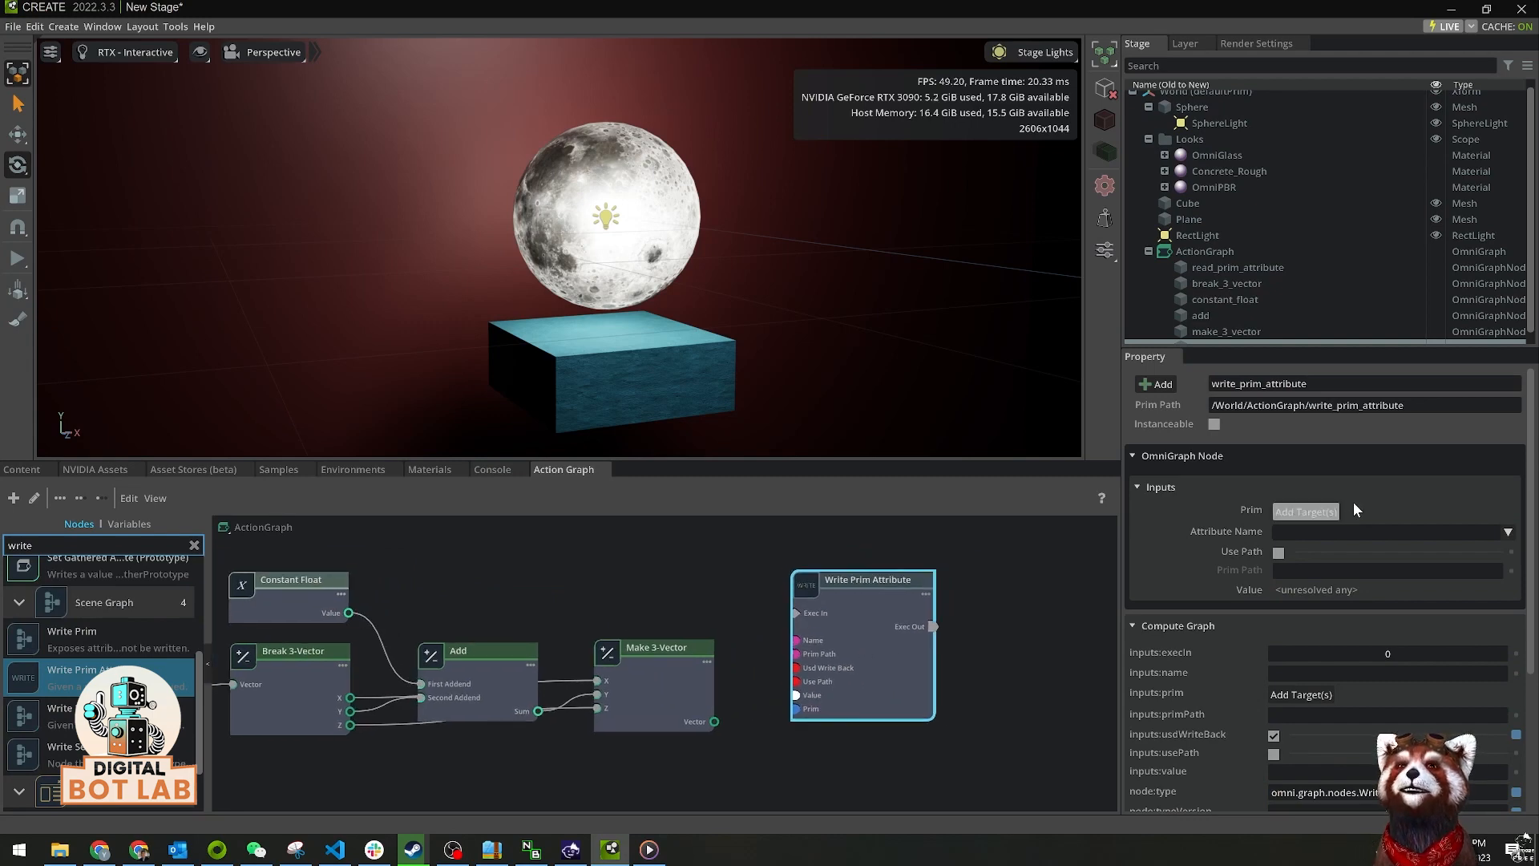
- Set the Write Prim Attribute node's target prim to /World/Sphere and its attribute name to xformOp:rotateXYZ
{"action": "left_click", "coordinate": [1306, 512]}
{"action": "left_click", "coordinate": [662, 344]}
{"action": "left_click", "coordinate": [769, 572]}
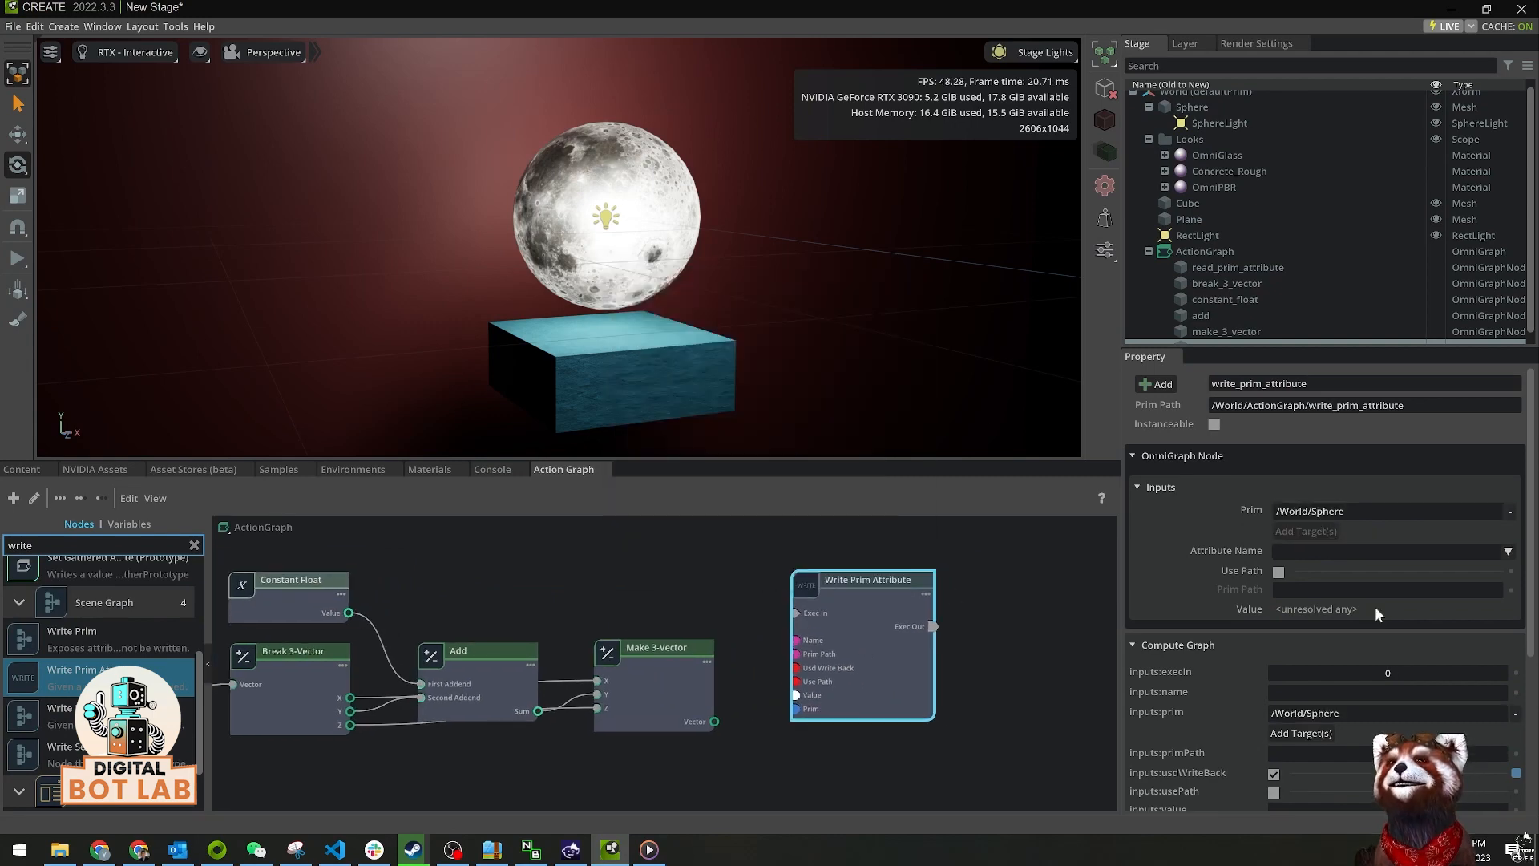
{"action": "left_click", "coordinate": [1506, 551]}
{"action": "scroll", "coordinate": [1435, 622], "scroll_direction": "down", "scroll_amount": 3}
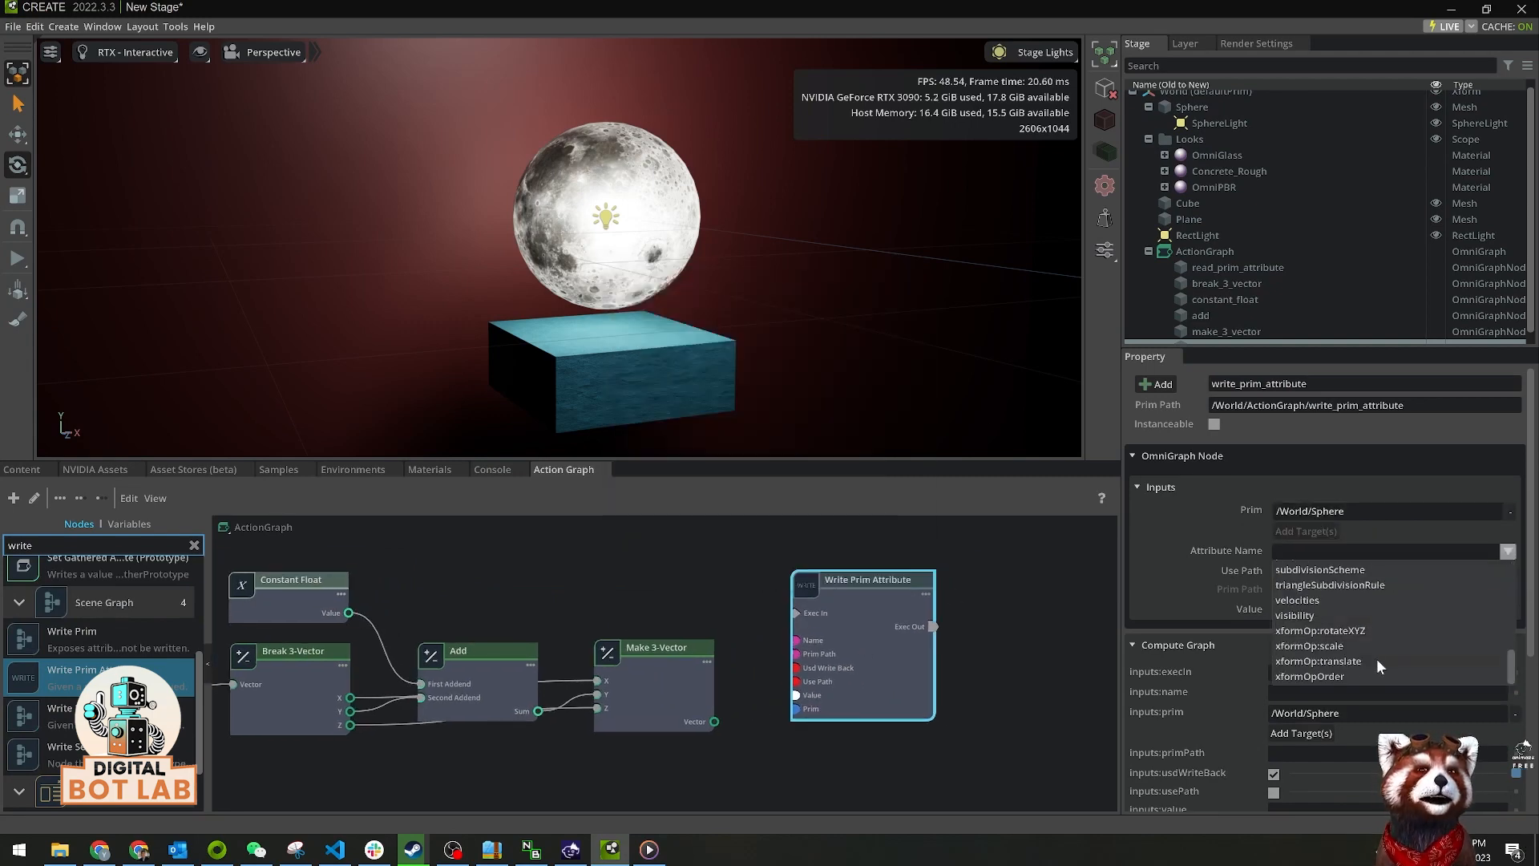
{"action": "left_click", "coordinate": [1367, 633]}
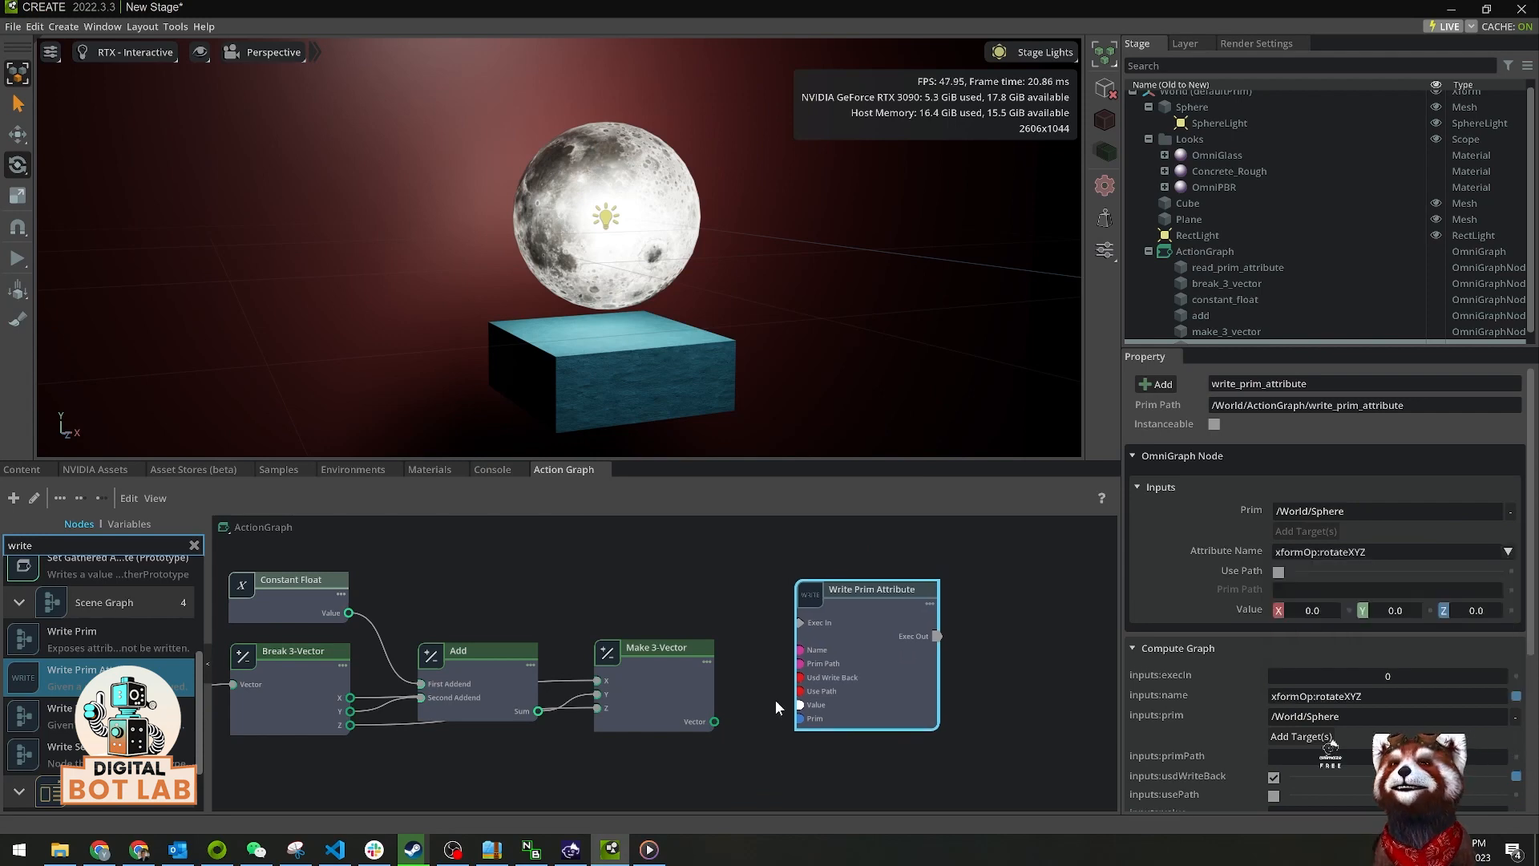
- Connect Make 3-Vector's Vector output to the Write Prim Attribute node's Value input and move the Write Prim Attribute node slightly up
{"action": "left_click_drag", "start_coordinate": [714, 720], "coordinate": [799, 705]}
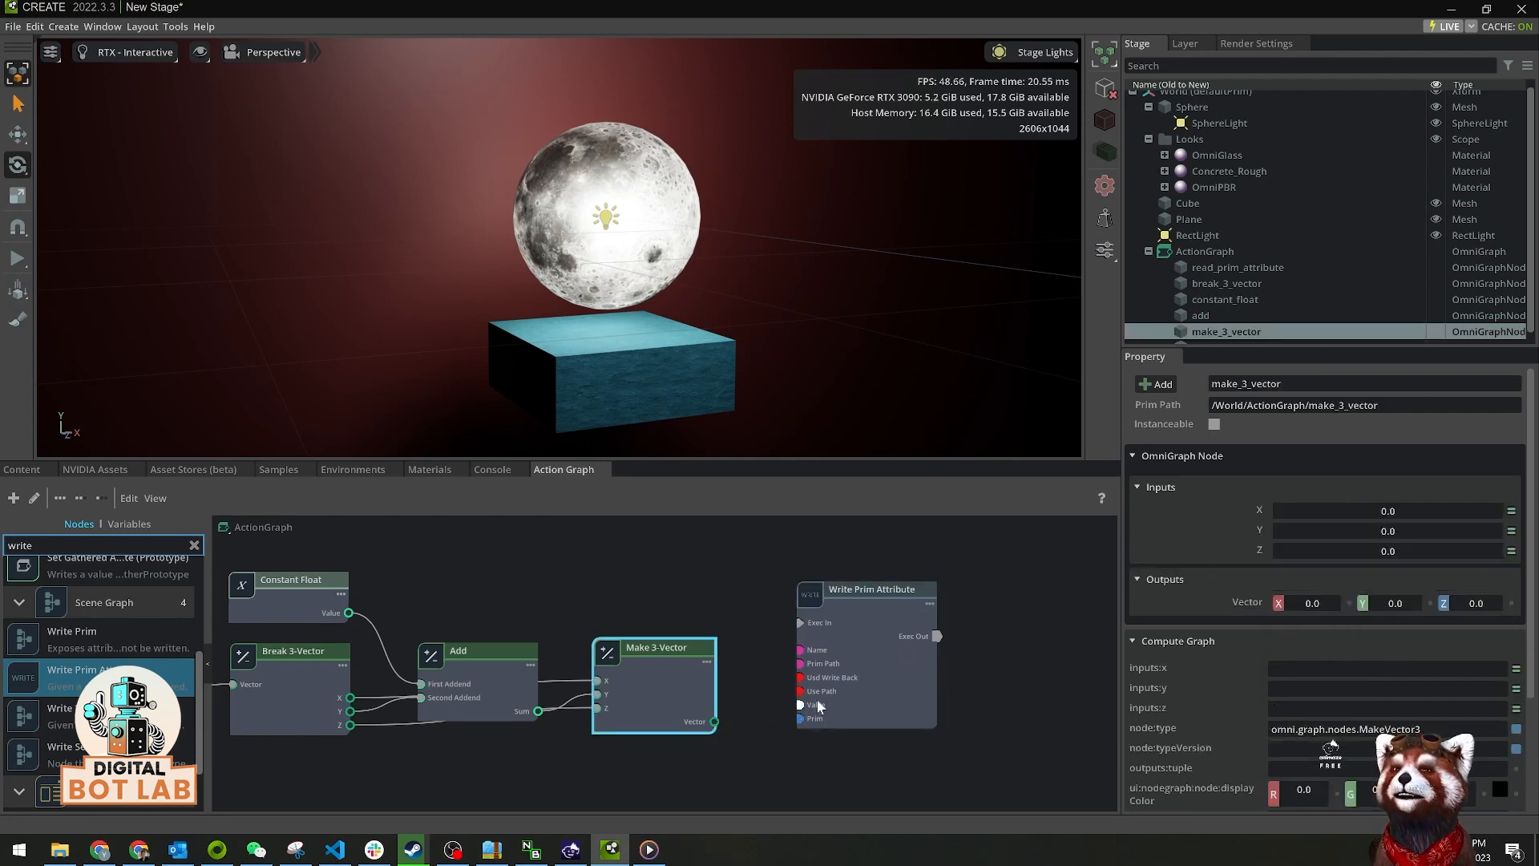
{"action": "left_click", "coordinate": [860, 628]}
{"action": "scroll", "coordinate": [667, 630], "scroll_direction": "down", "scroll_amount": 2}
{"action": "middle_click_drag", "start_coordinate": [666, 630], "coordinate": [750, 659]}
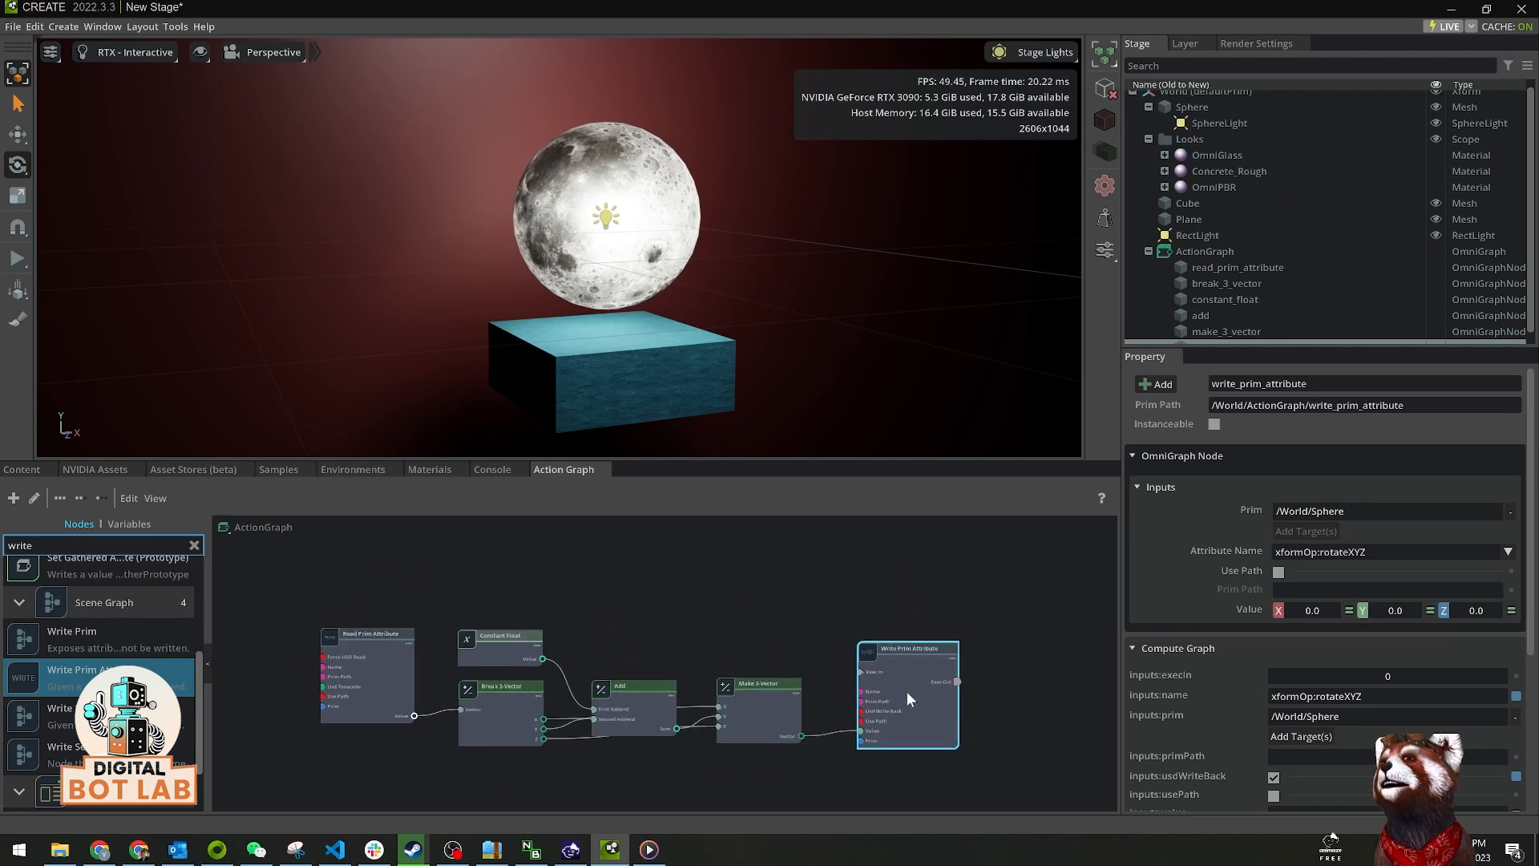
{"action": "left_click_drag", "start_coordinate": [906, 691], "coordinate": [904, 676]}
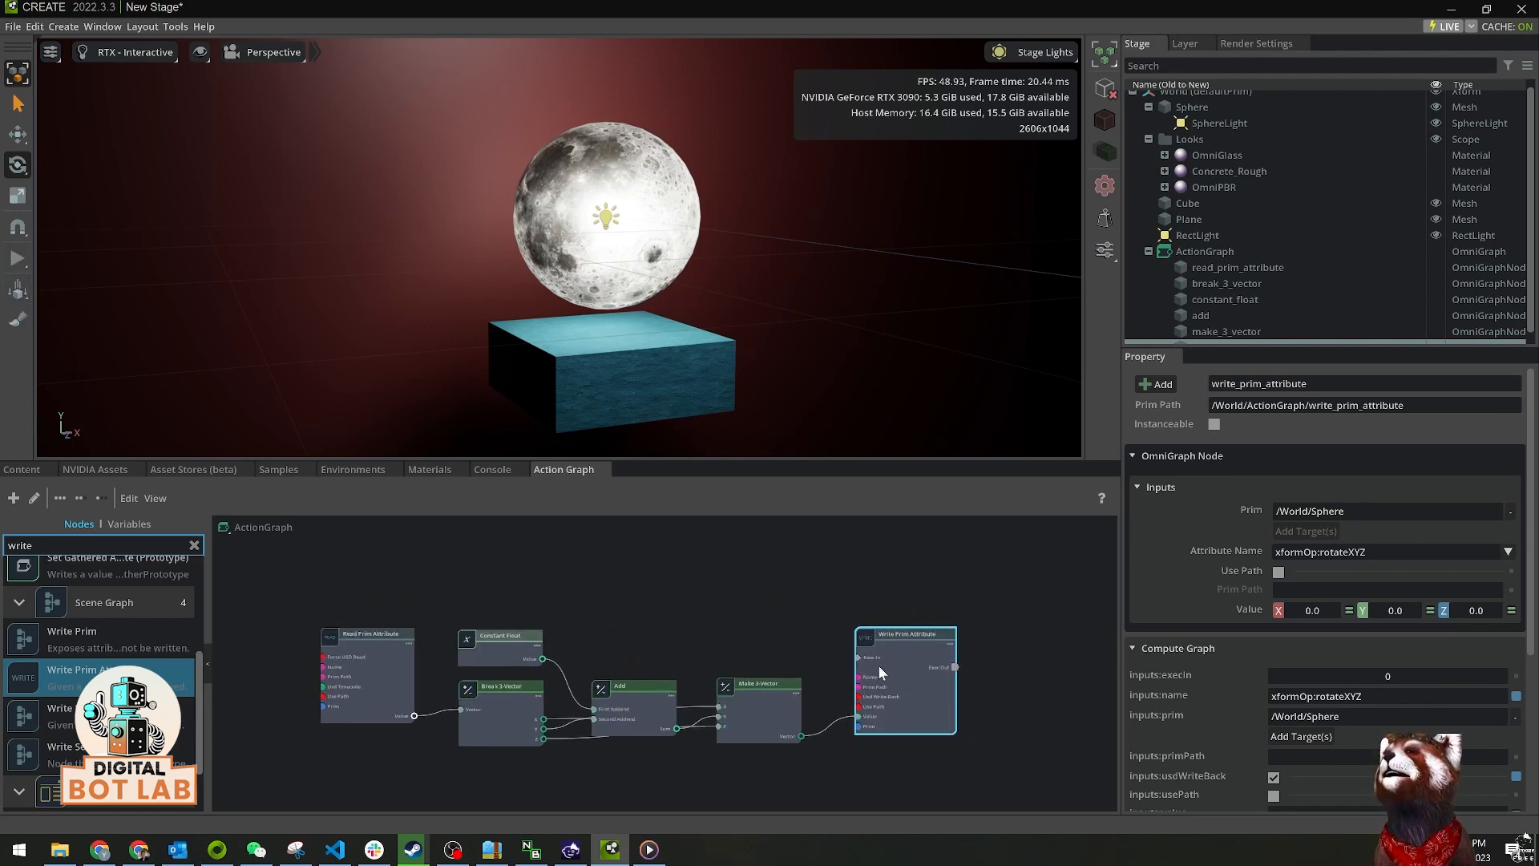
{"action": "left_click_drag", "start_coordinate": [878, 665], "coordinate": [882, 668]}
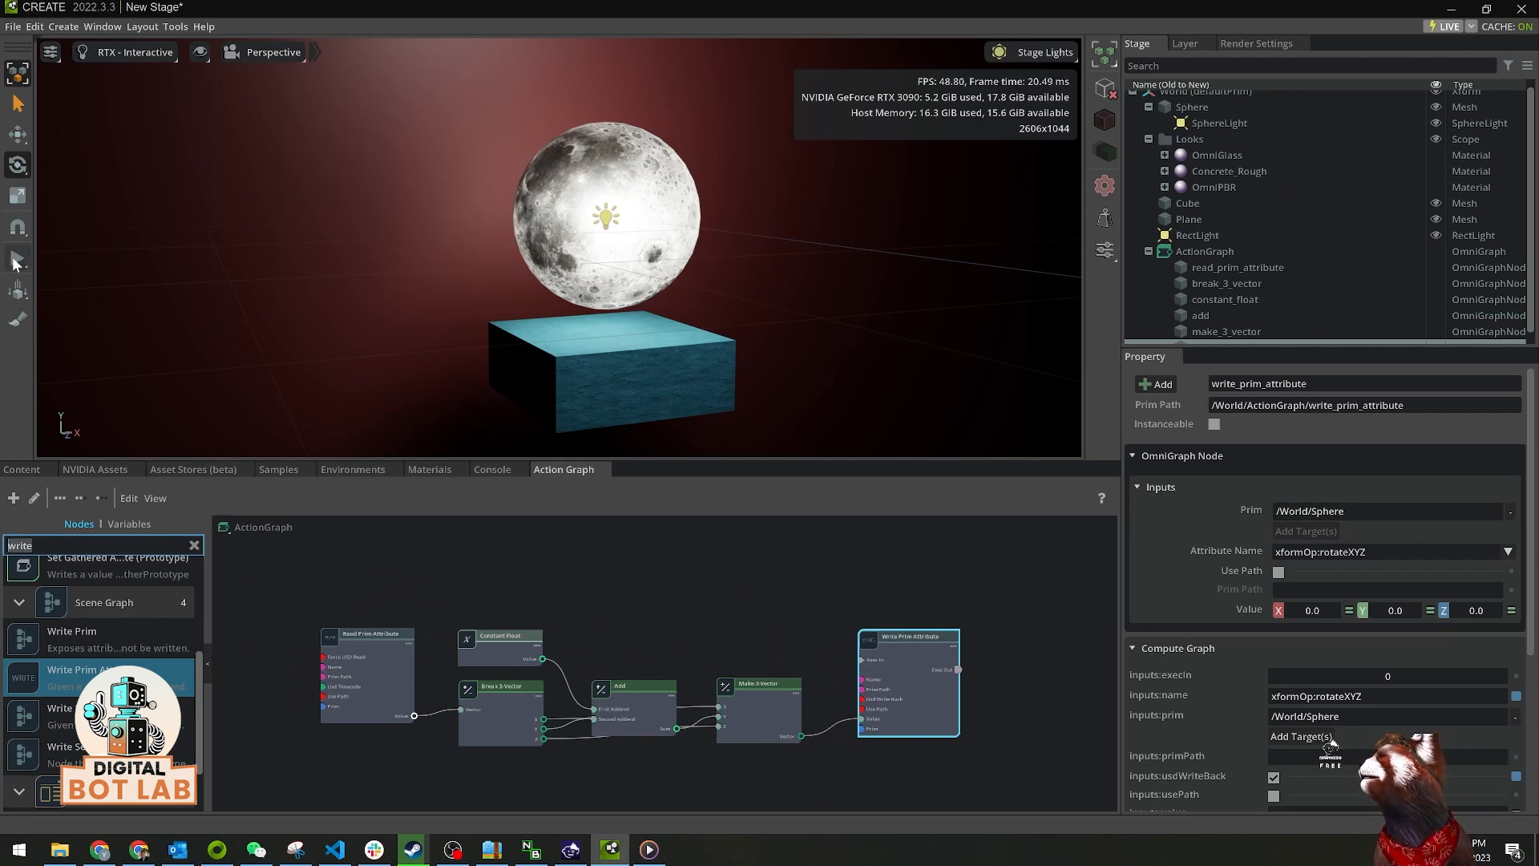
{"action": "type", "text": "To"}
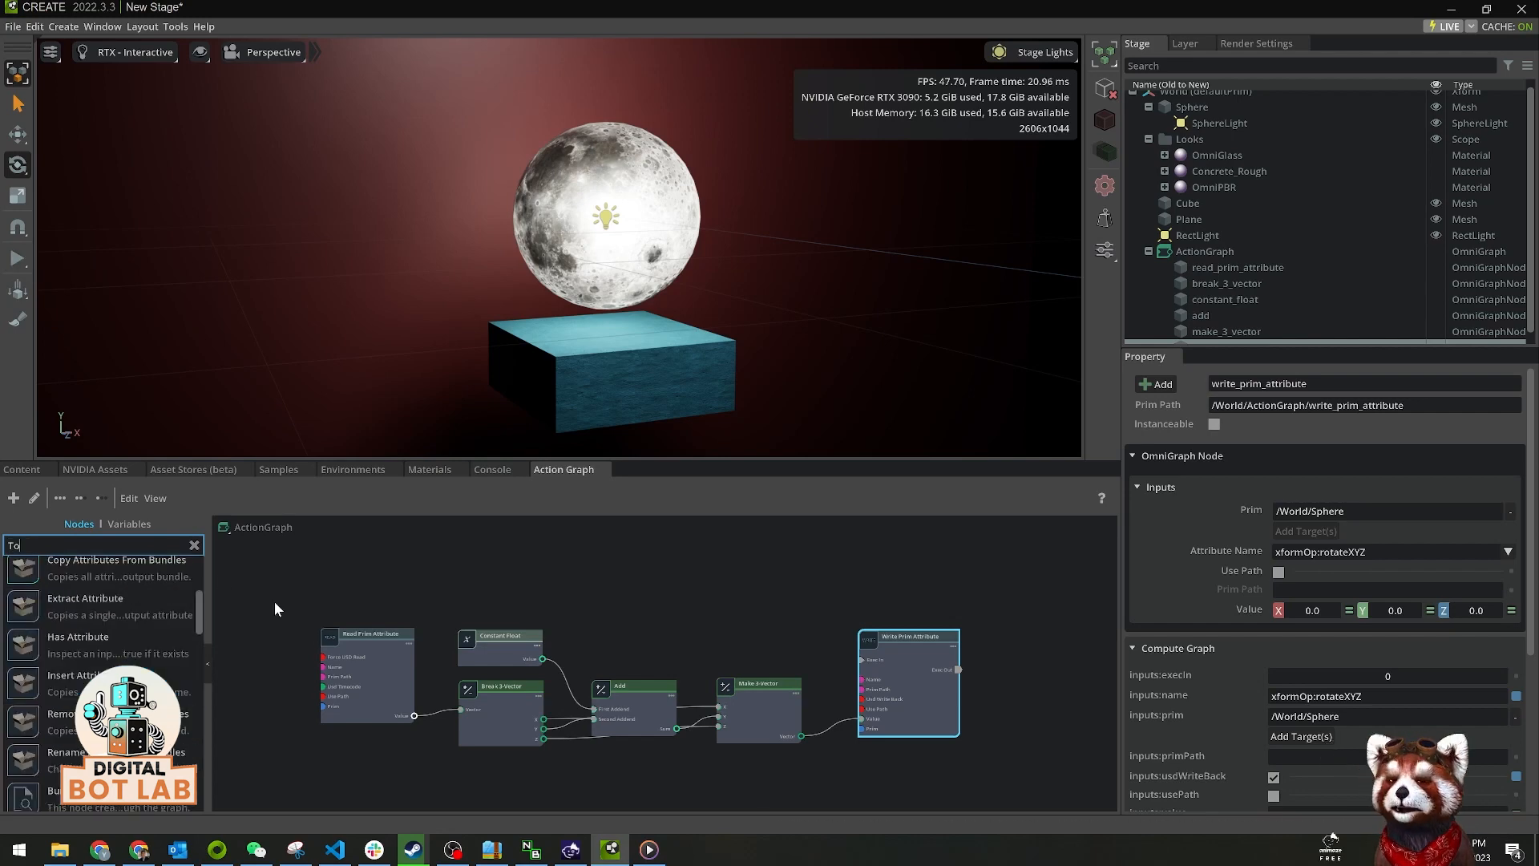
{"action": "type", "text": " click"}
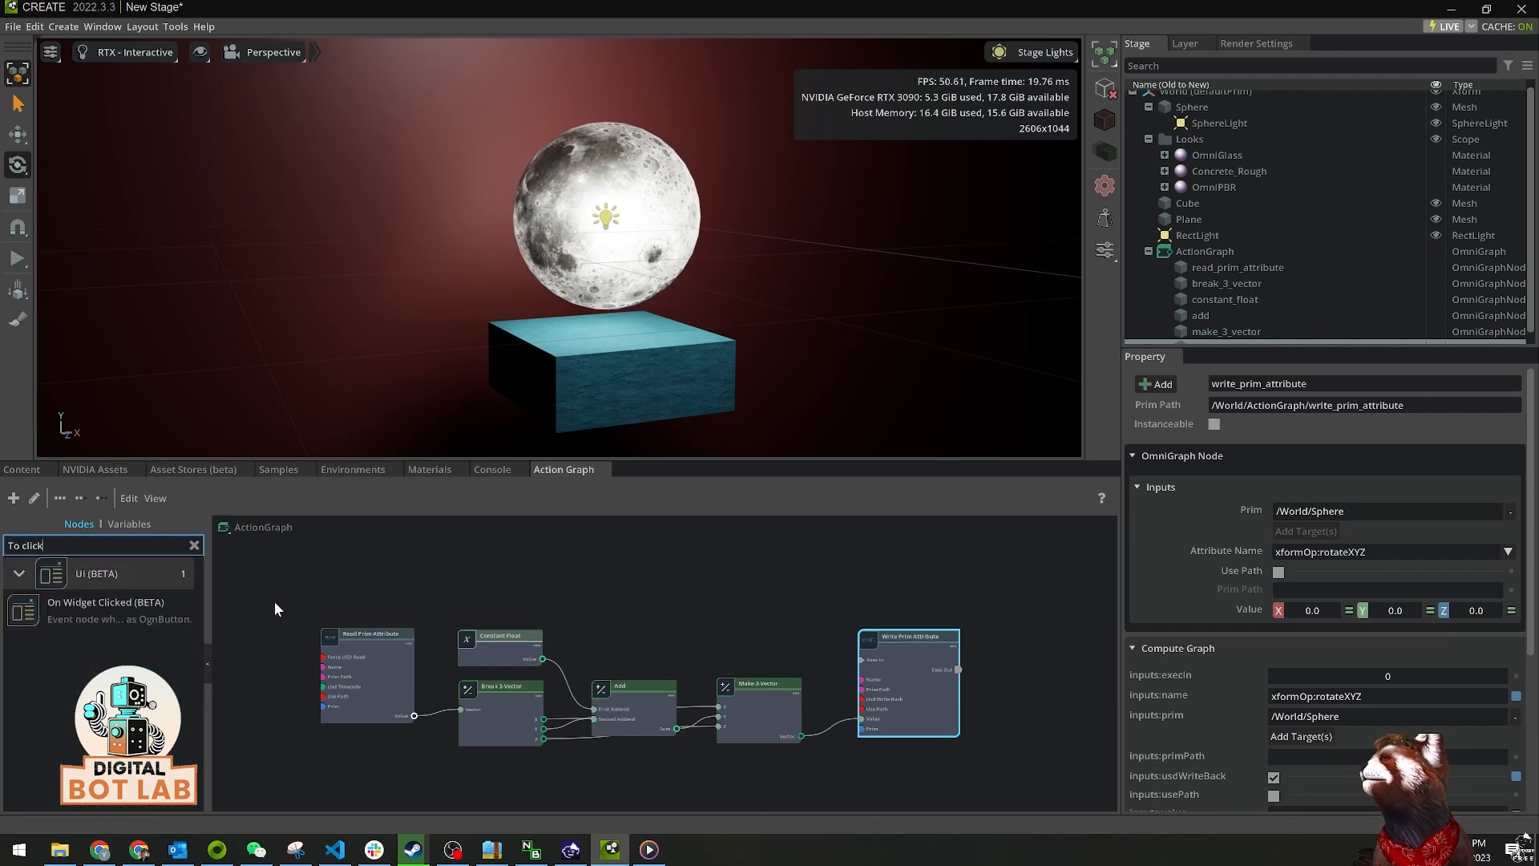
{"action": "key", "text": "BackSpace"}
{"action": "key", "text": "BackSpace"}
{"action": "key", "text": "BackSpace"}
{"action": "key", "text": "BackSpace"}
{"action": "key", "text": "BackSpace"}
{"action": "type", "text": "tick"}
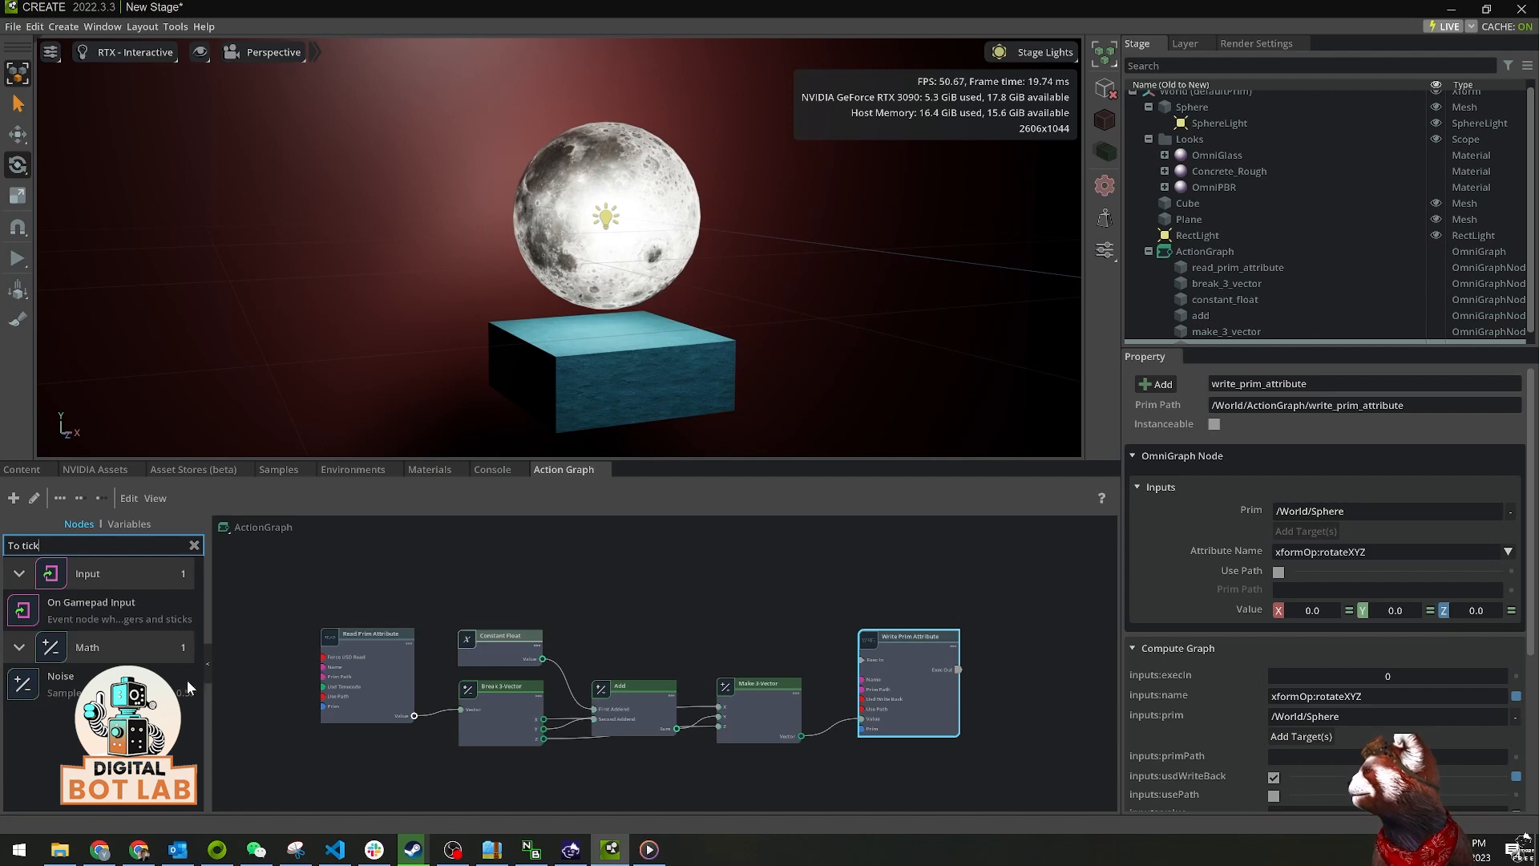
{"action": "key", "text": "BackSpace"}
{"action": "key", "text": "BackSpace"}
{"action": "key", "text": "BackSpace"}
{"action": "key", "text": "BackSpace"}
{"action": "key", "text": "BackSpace"}
{"action": "key", "text": "BackSpace"}
{"action": "key", "text": "BackSpace"}
- Search the nodes for "On Tick" and add an On Tick event node above the Constant Float node, clear of the other nodes
{"action": "type", "text": "On "}
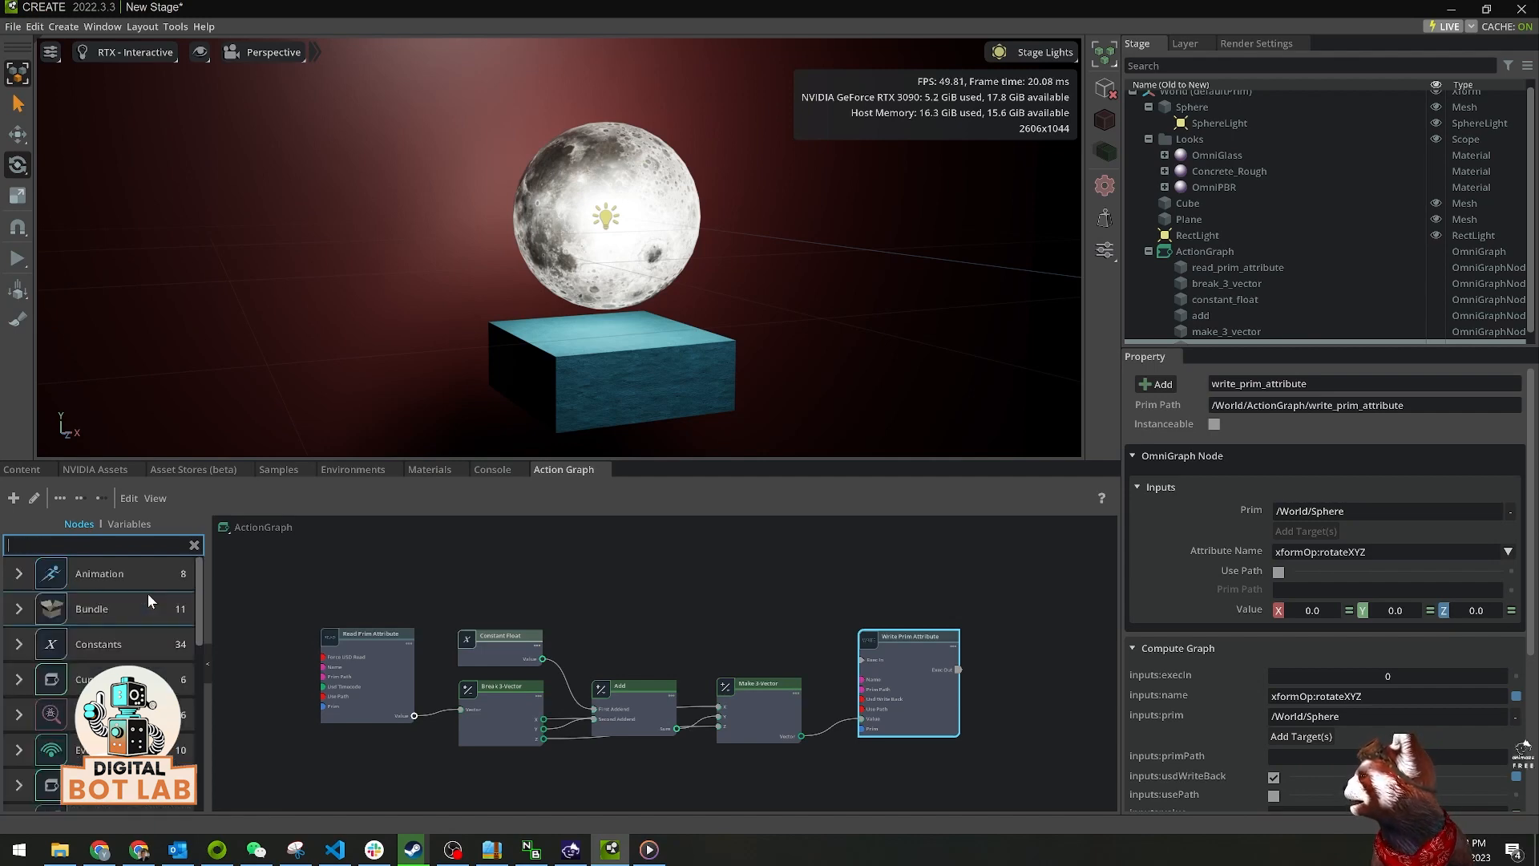
{"action": "type", "text": "Tick"}
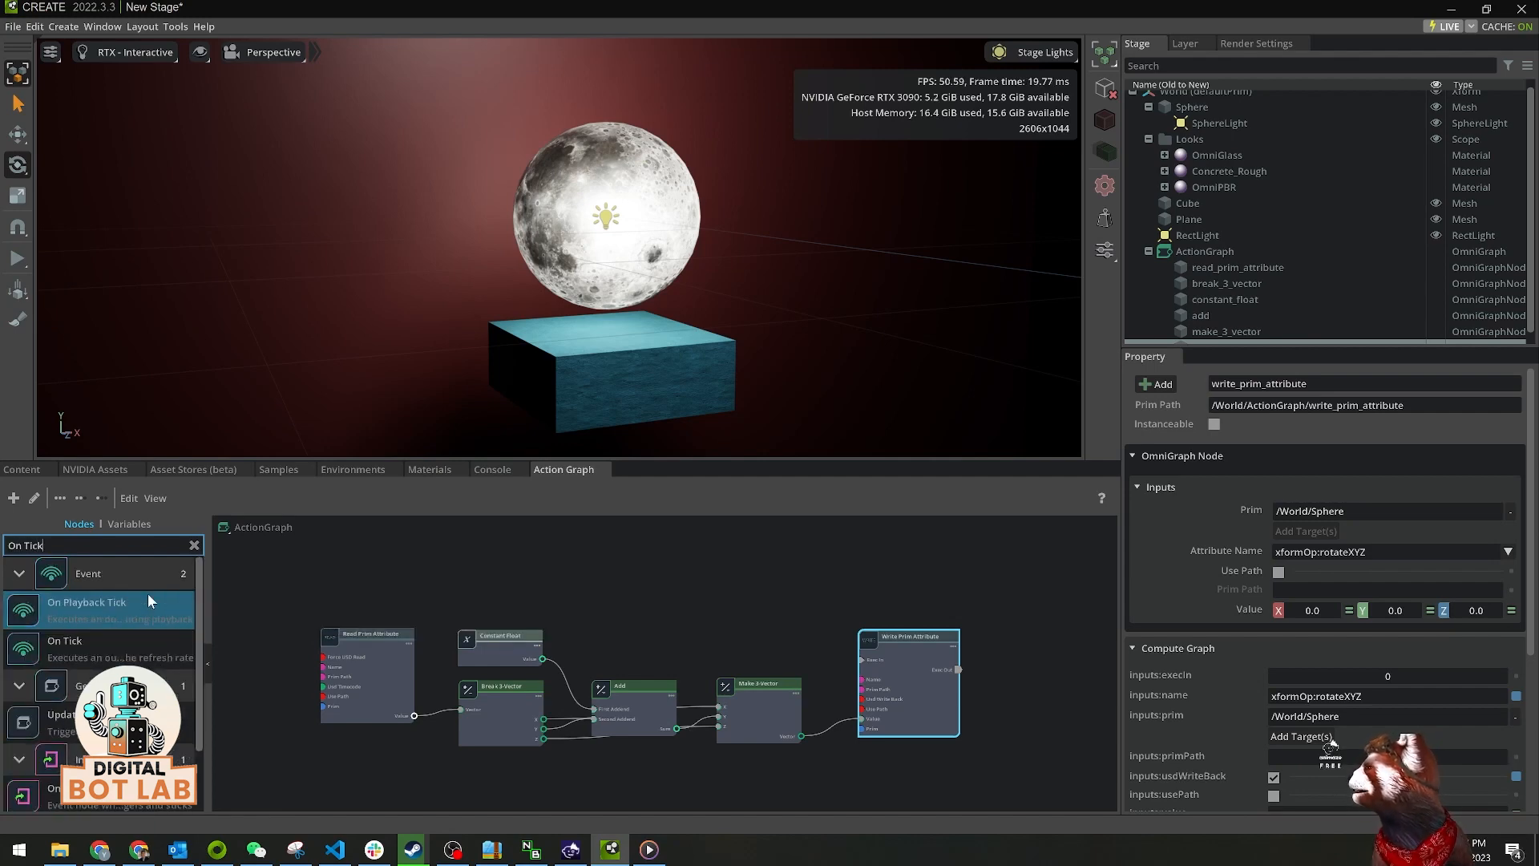
{"action": "left_click_drag", "start_coordinate": [111, 641], "coordinate": [430, 551]}
{"action": "left_click_drag", "start_coordinate": [494, 588], "coordinate": [473, 547]}
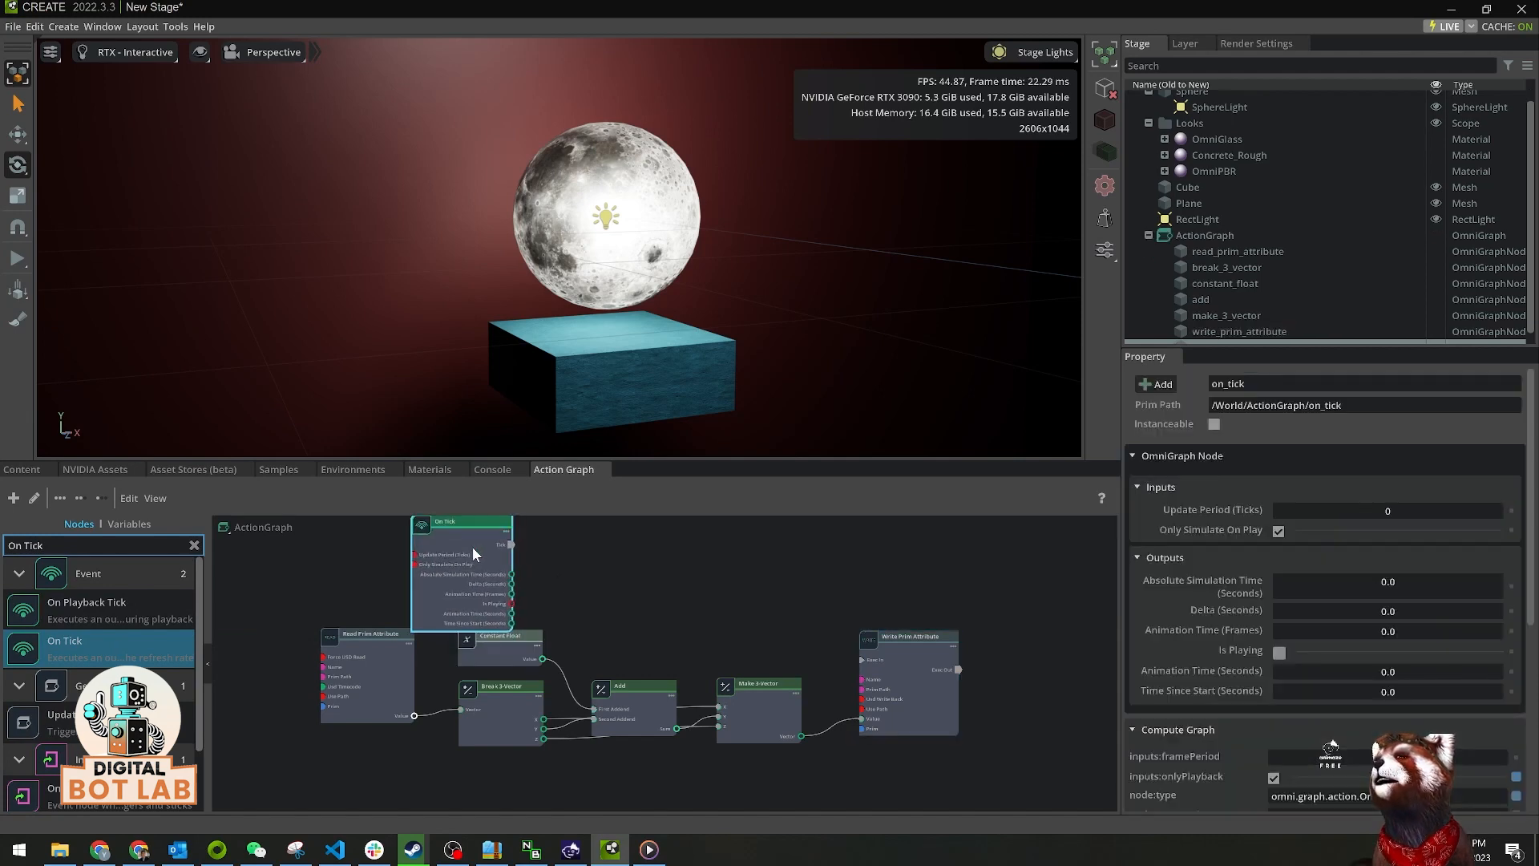
{"action": "scroll", "coordinate": [562, 589], "scroll_direction": "up", "scroll_amount": 3}
{"action": "middle_click_drag", "start_coordinate": [564, 596], "coordinate": [560, 617]}
{"action": "left_click_drag", "start_coordinate": [459, 570], "coordinate": [489, 552]}
{"action": "scroll", "coordinate": [564, 607], "scroll_direction": "down", "scroll_amount": 2}
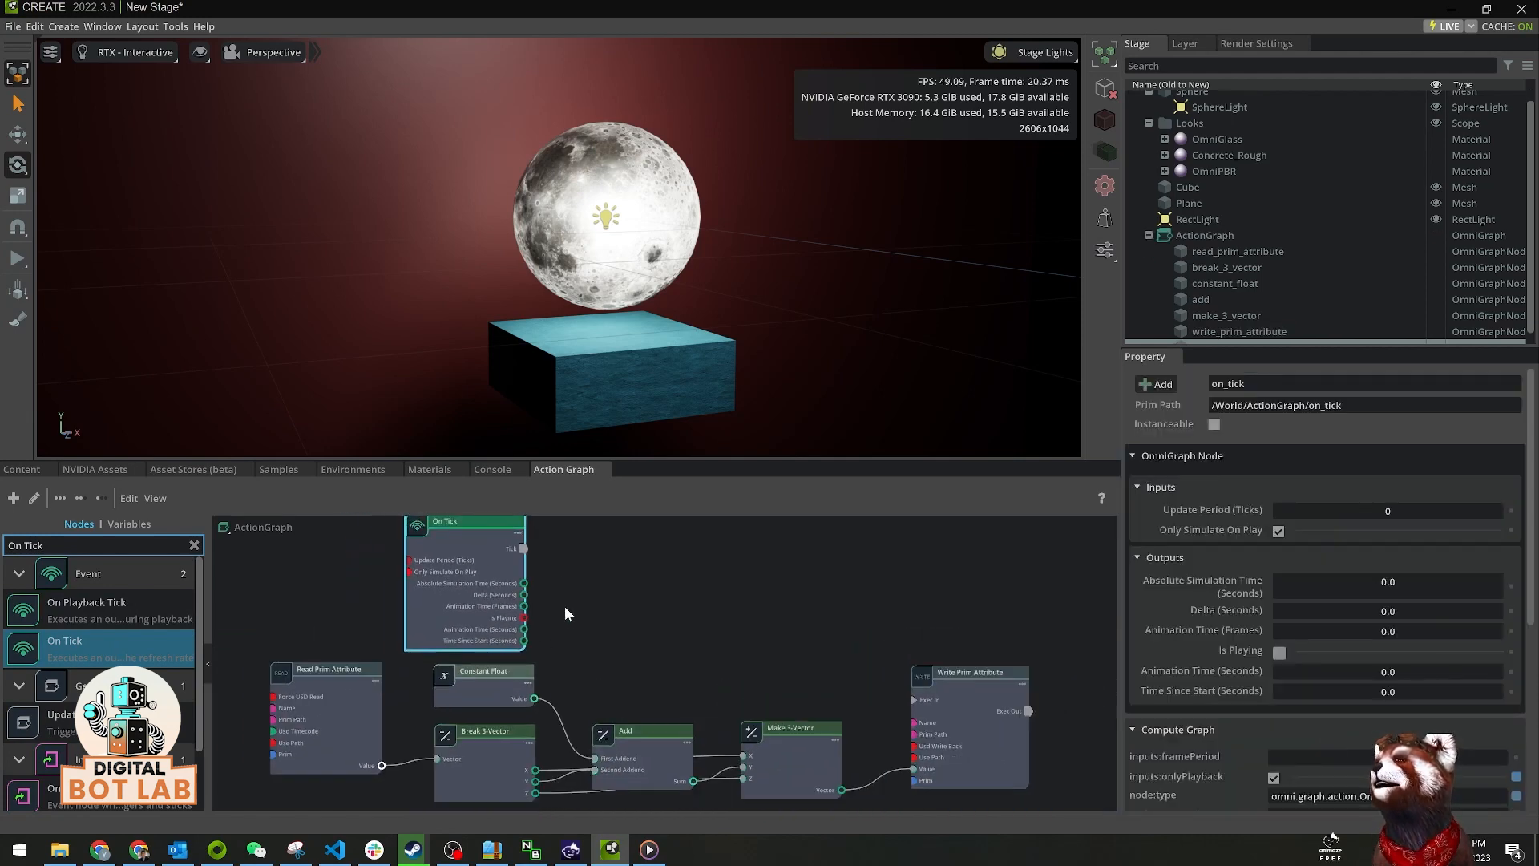
- Tidy the graph by slightly shifting the Constant Float, Break 3-Vector, Add, Make 3-Vector and Write Prim Attribute nodes closer to the Read Prim Attribute node
{"action": "left_click_drag", "start_coordinate": [508, 680], "coordinate": [504, 685]}
{"action": "left_click_drag", "start_coordinate": [495, 748], "coordinate": [485, 755]}
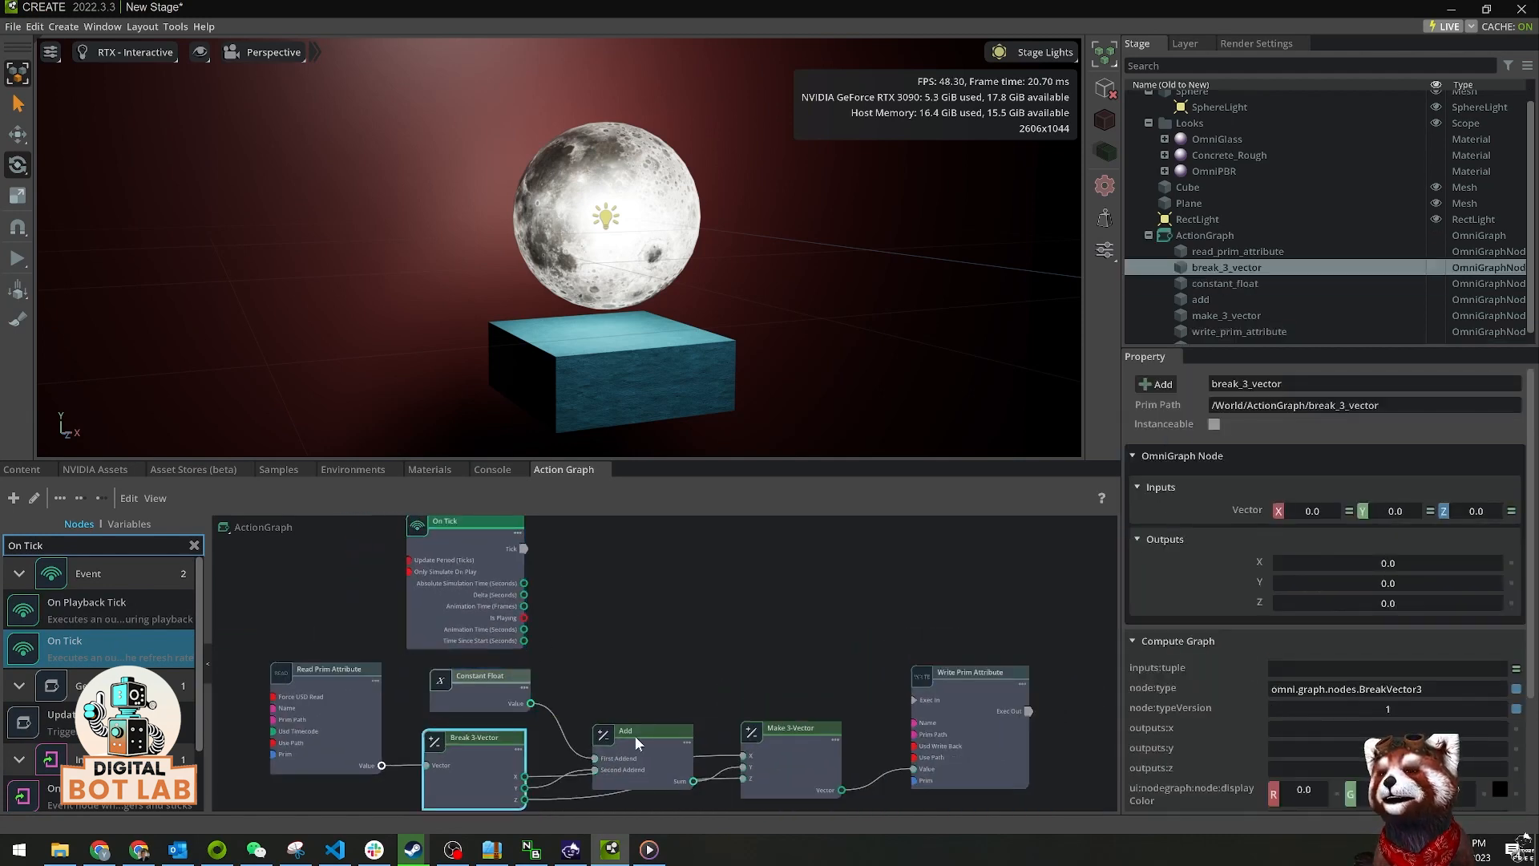
{"action": "left_click_drag", "start_coordinate": [633, 734], "coordinate": [621, 737]}
{"action": "left_click_drag", "start_coordinate": [787, 744], "coordinate": [776, 748]}
{"action": "left_click_drag", "start_coordinate": [979, 699], "coordinate": [959, 696]}
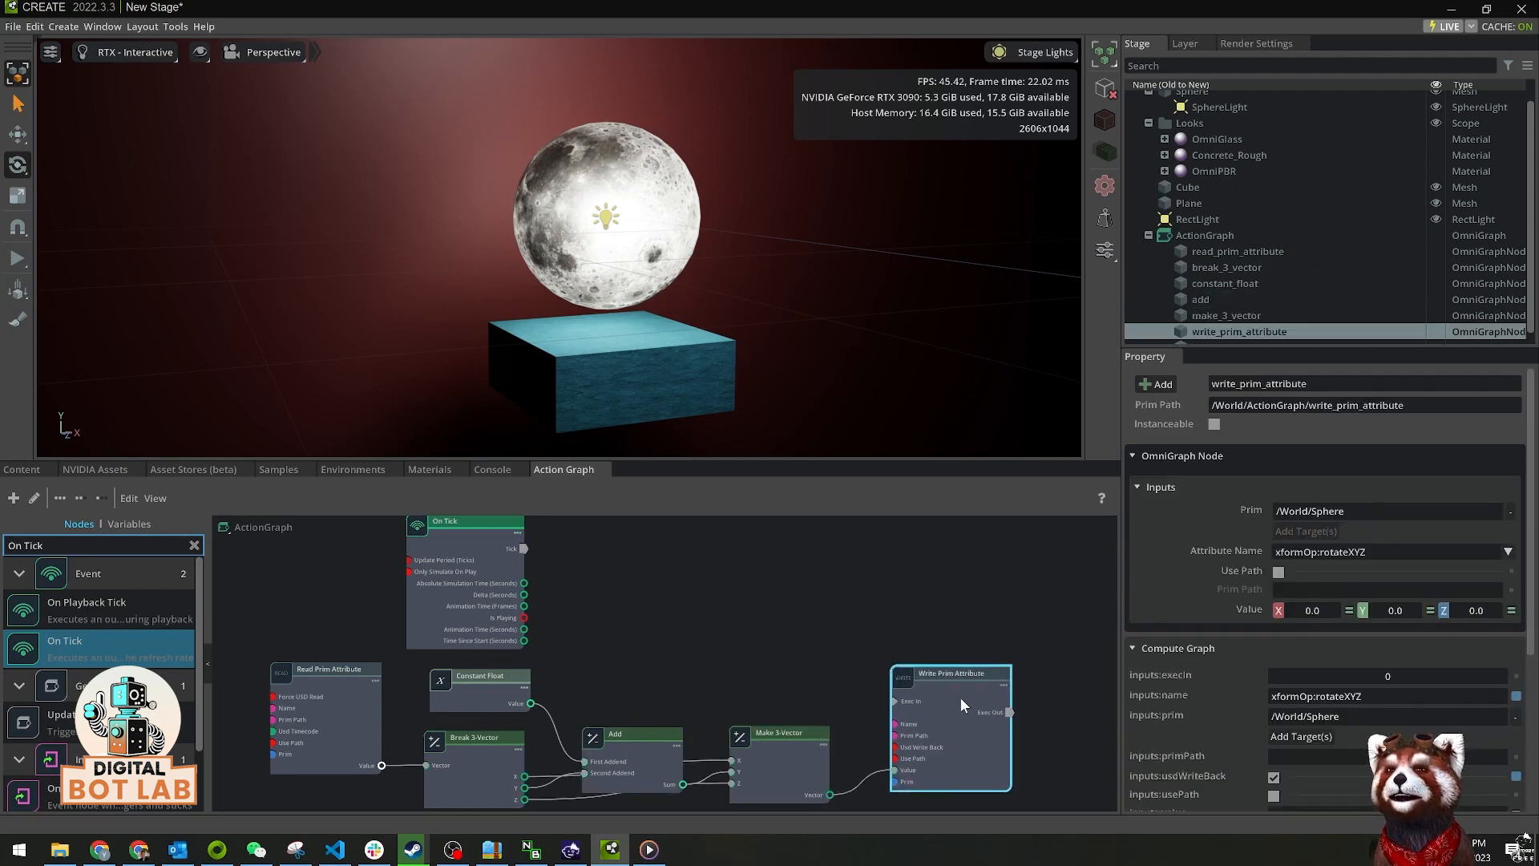
- Connect On Tick's Tick output to the Write Prim Attribute node's Exec In input and slightly adjust both nodes' positions
{"action": "left_click_drag", "start_coordinate": [486, 549], "coordinate": [496, 548]}
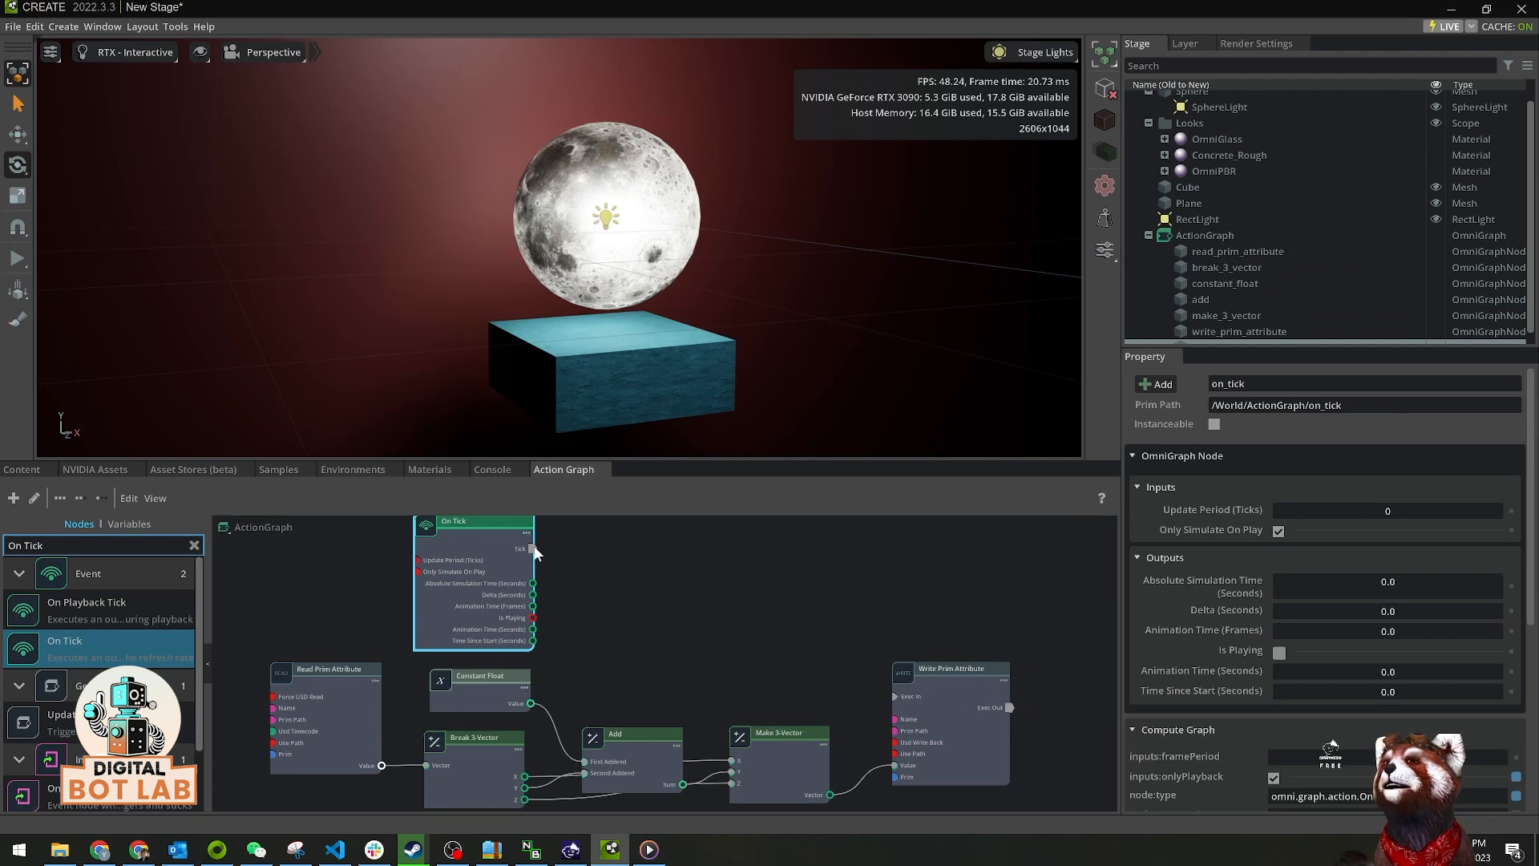
{"action": "left_click_drag", "start_coordinate": [813, 676], "coordinate": [937, 686]}
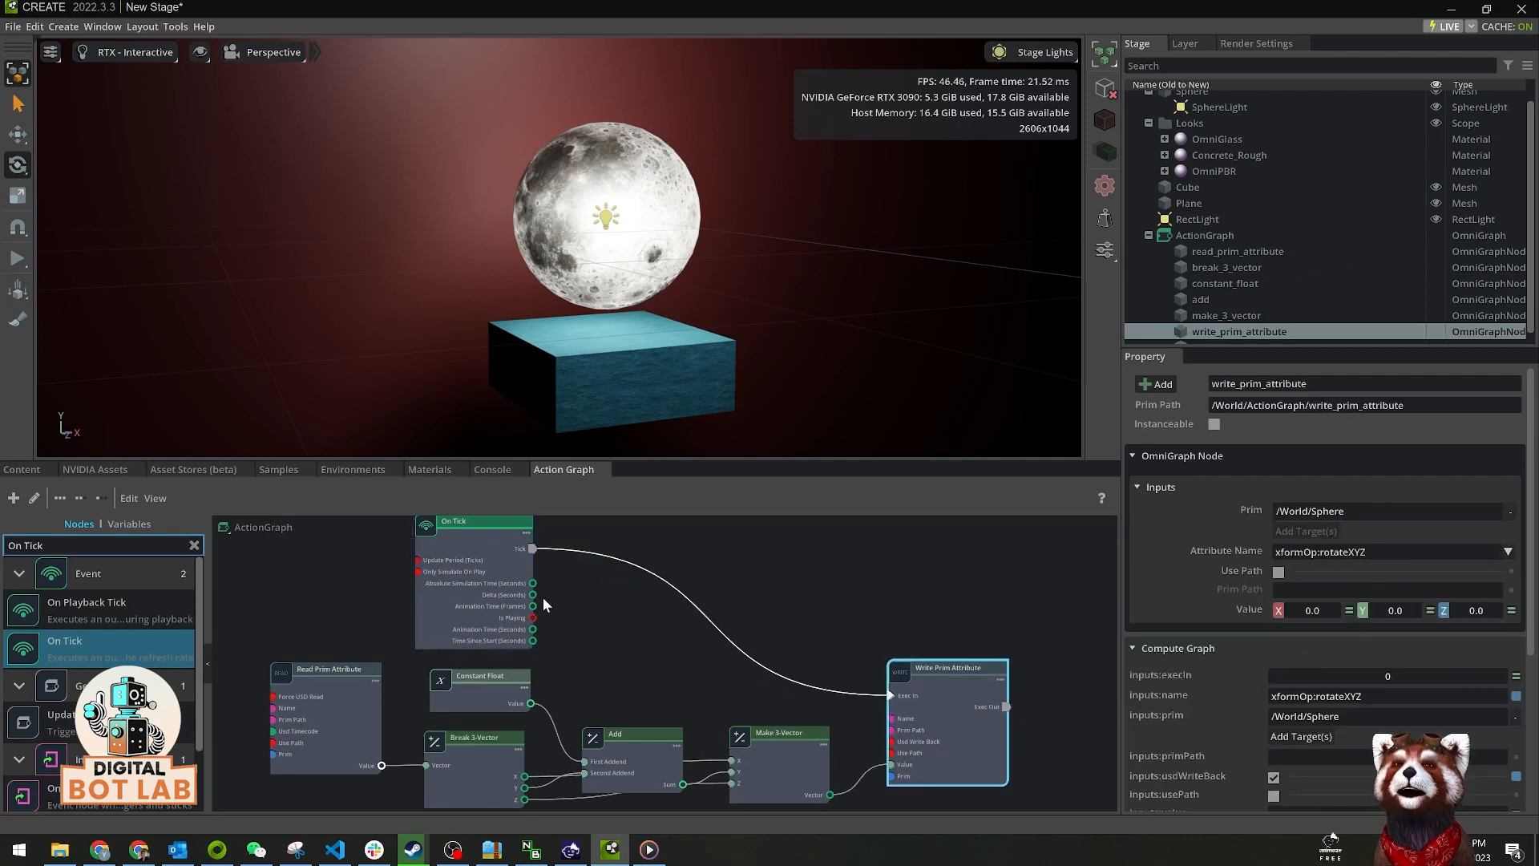
{"action": "left_click_drag", "start_coordinate": [499, 551], "coordinate": [502, 550]}
{"action": "scroll", "coordinate": [640, 535], "scroll_direction": "down", "scroll_amount": 1}
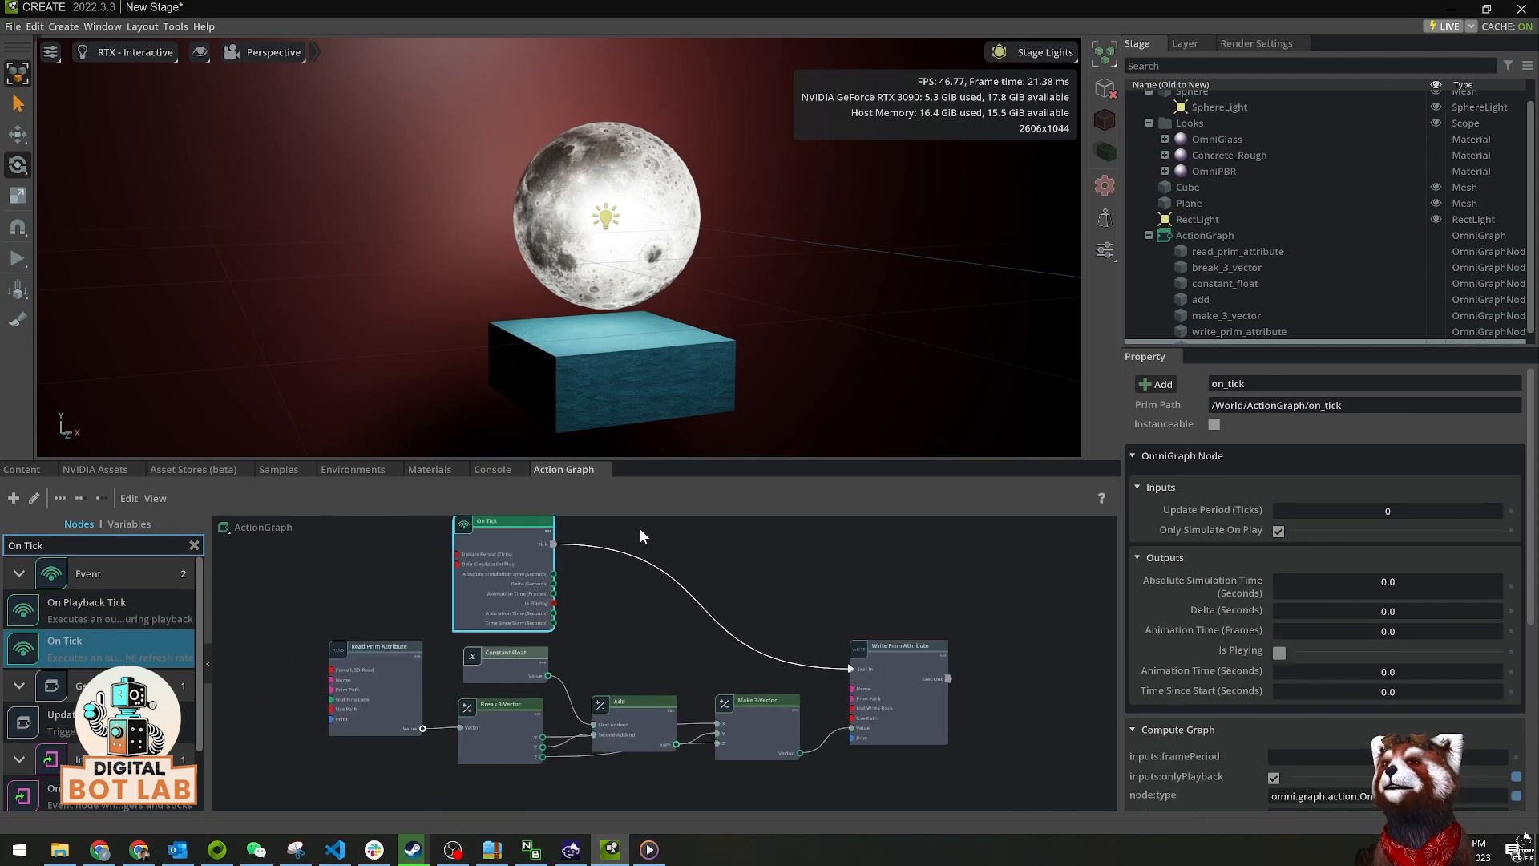
- Play the simulation to preview the moon's rotation and pause it
{"action": "left_click", "coordinate": [22, 260]}
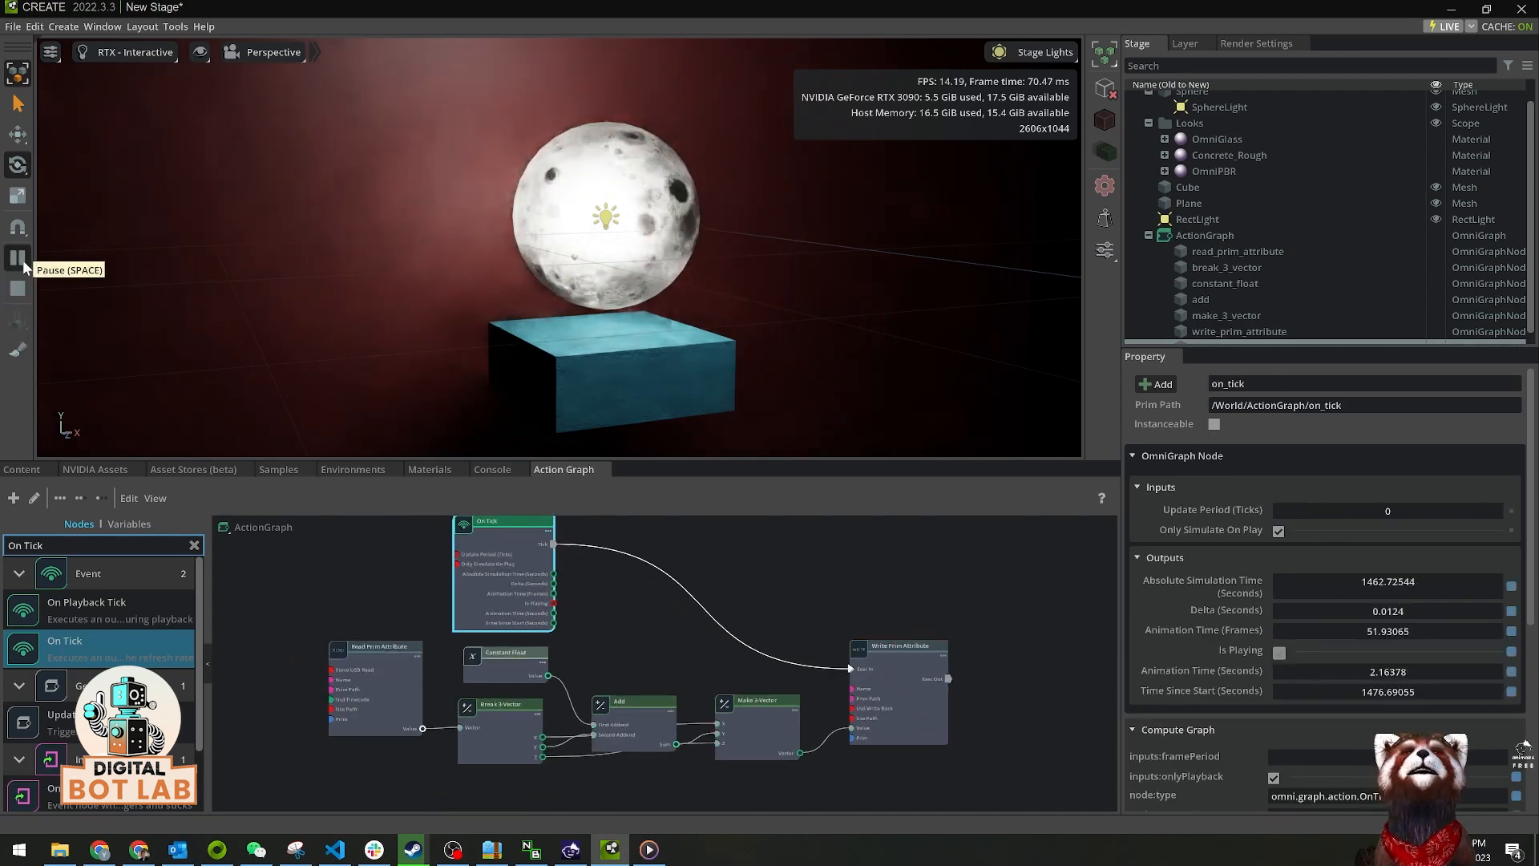
{"action": "left_click", "coordinate": [18, 258]}
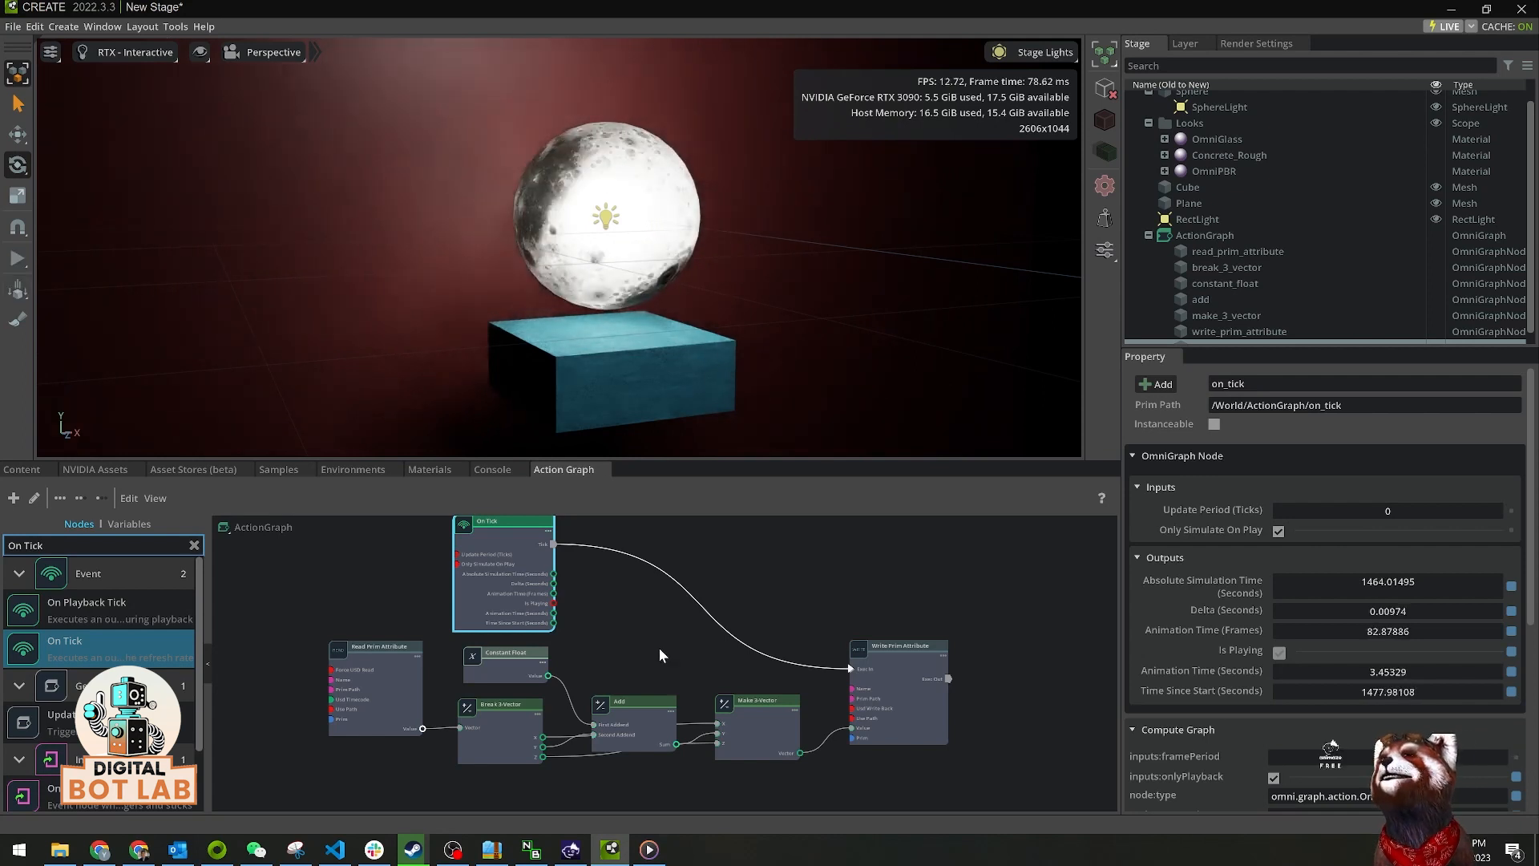
- Set the Constant Float node's value to 0.5, play the simulation at that rotation speed and pause it
{"action": "left_click", "coordinate": [516, 682]}
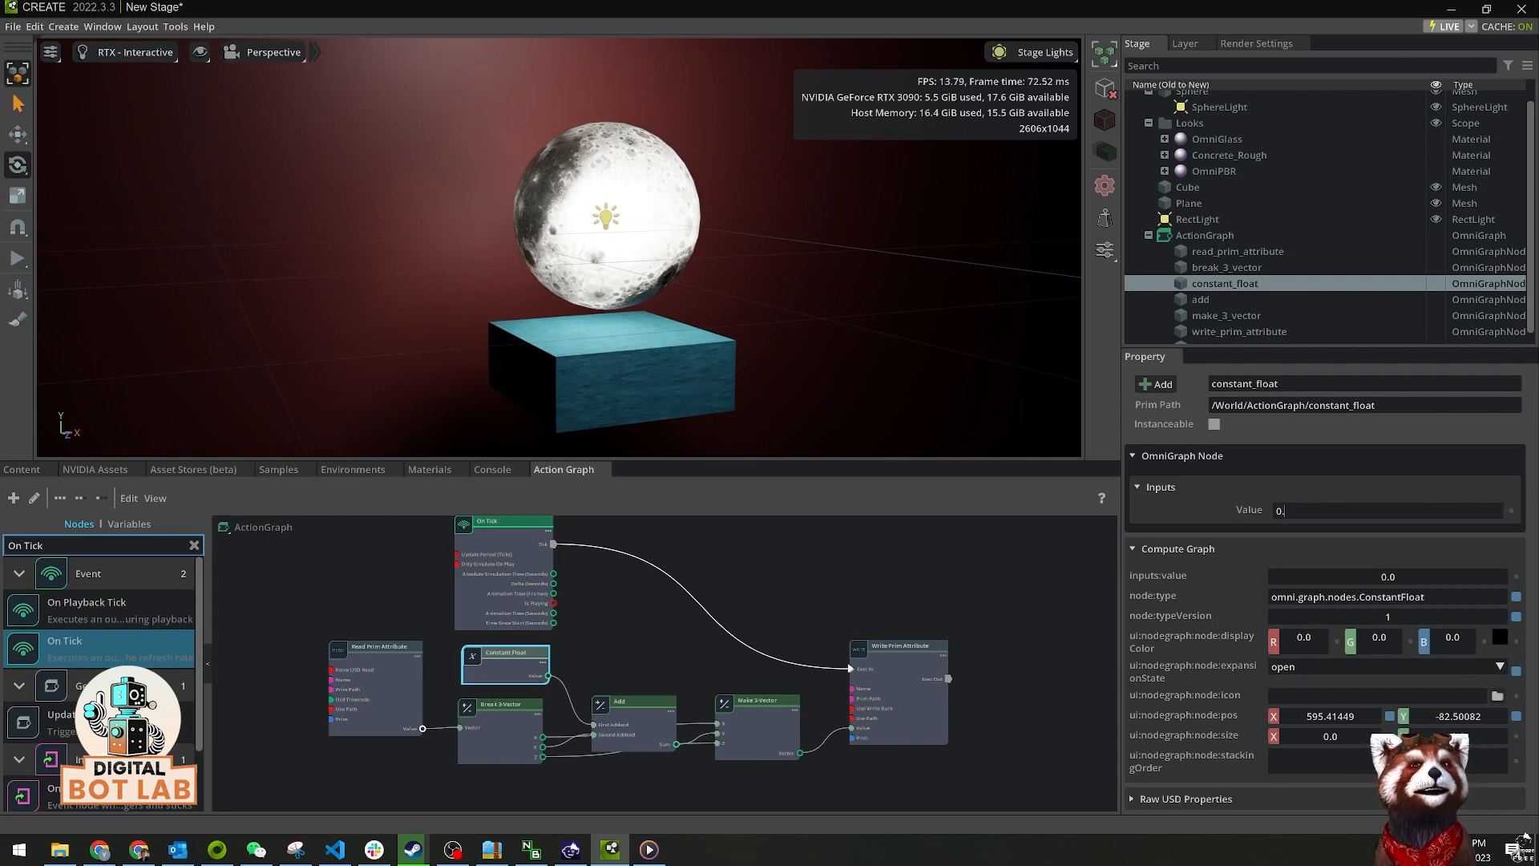
{"action": "left_click", "coordinate": [16, 260]}
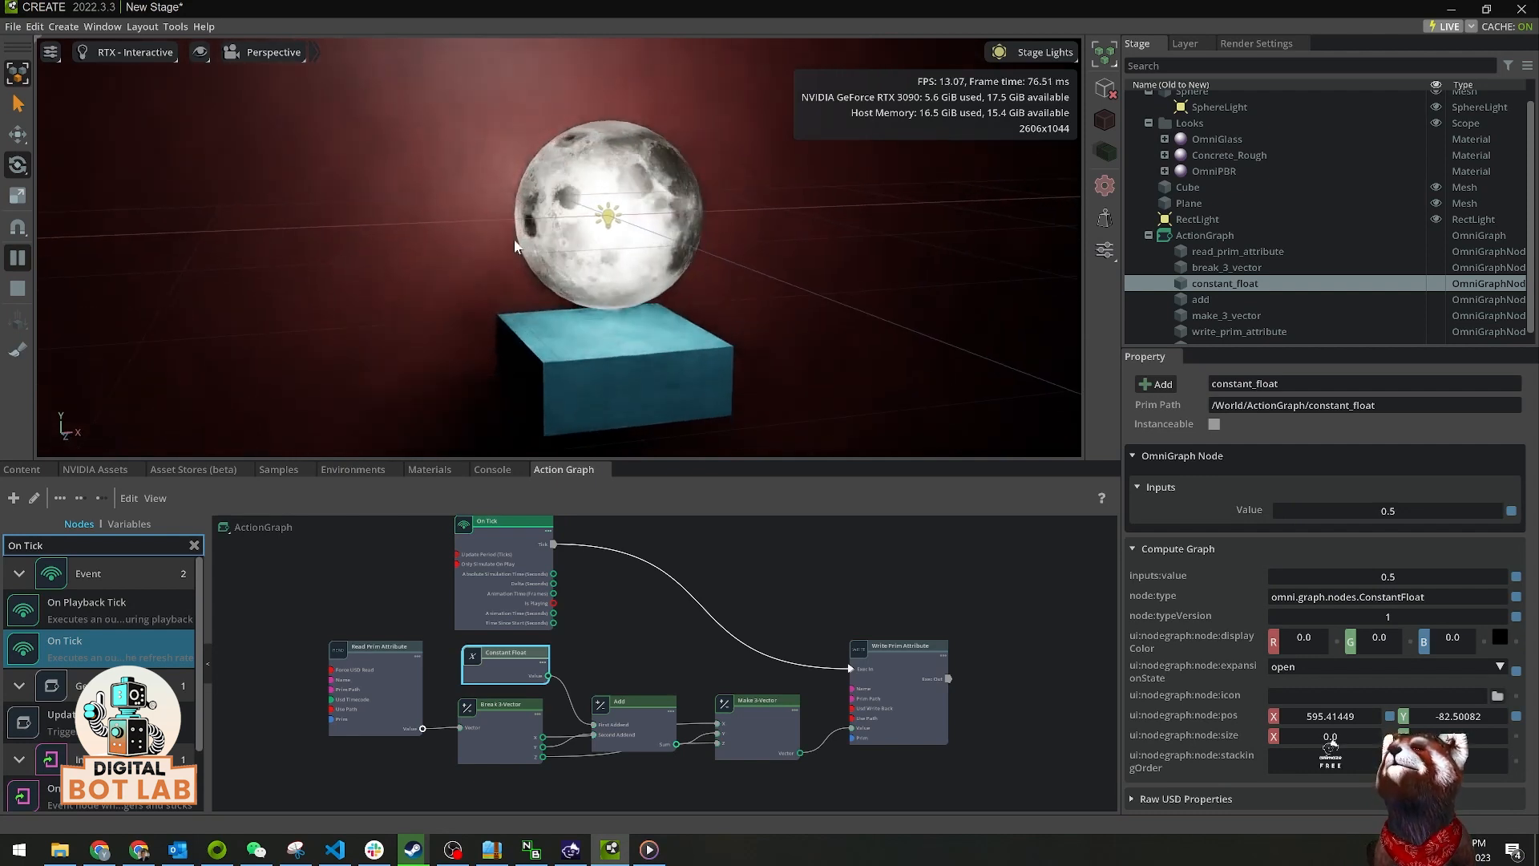
{"action": "left_click", "coordinate": [16, 257]}
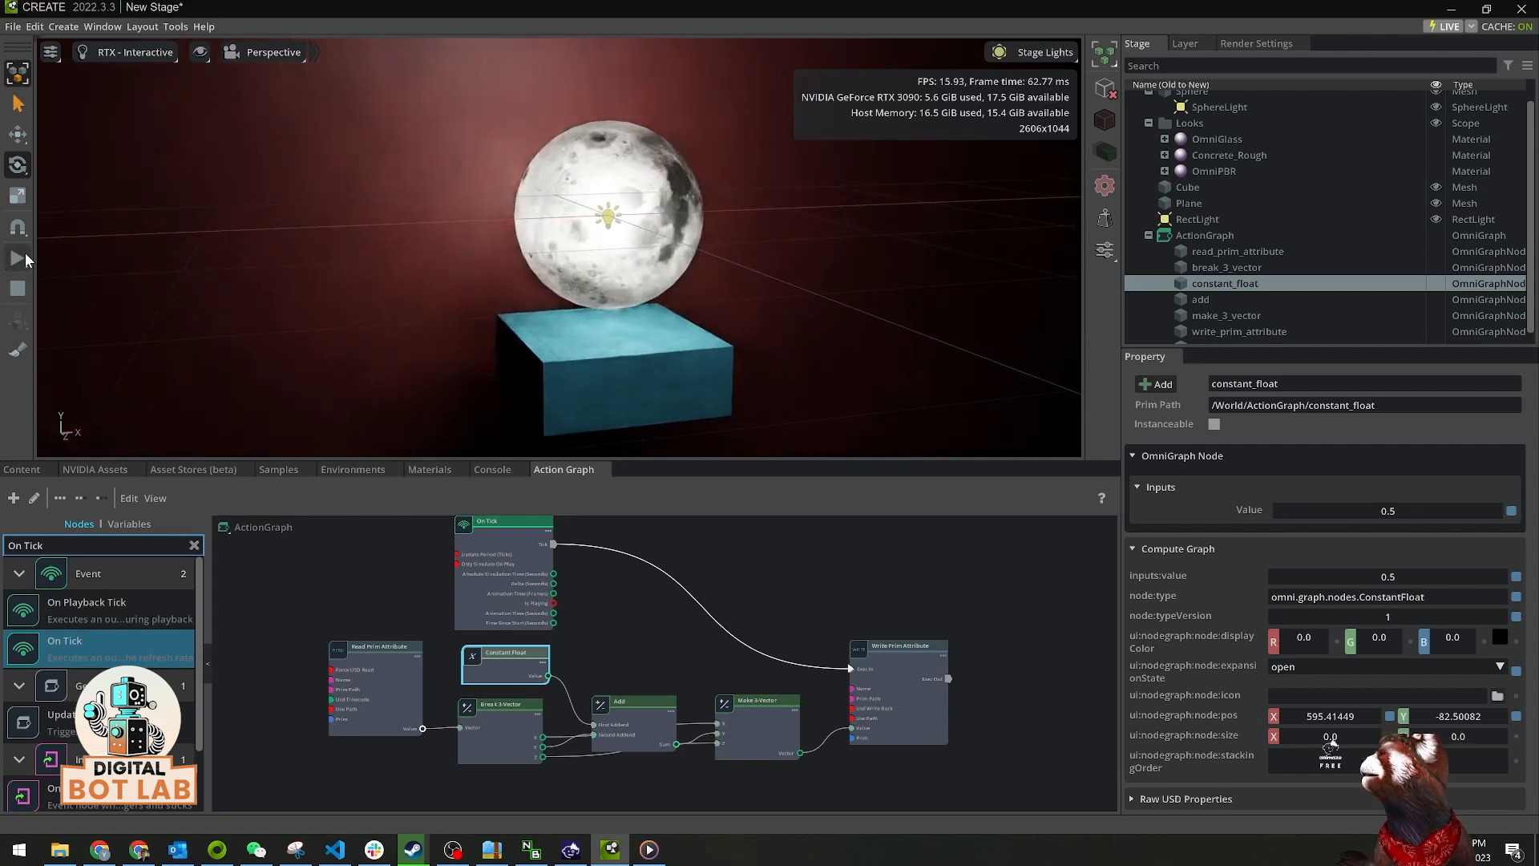
- Open the Movie Capture window and move it slightly up
{"action": "left_click", "coordinate": [102, 29]}
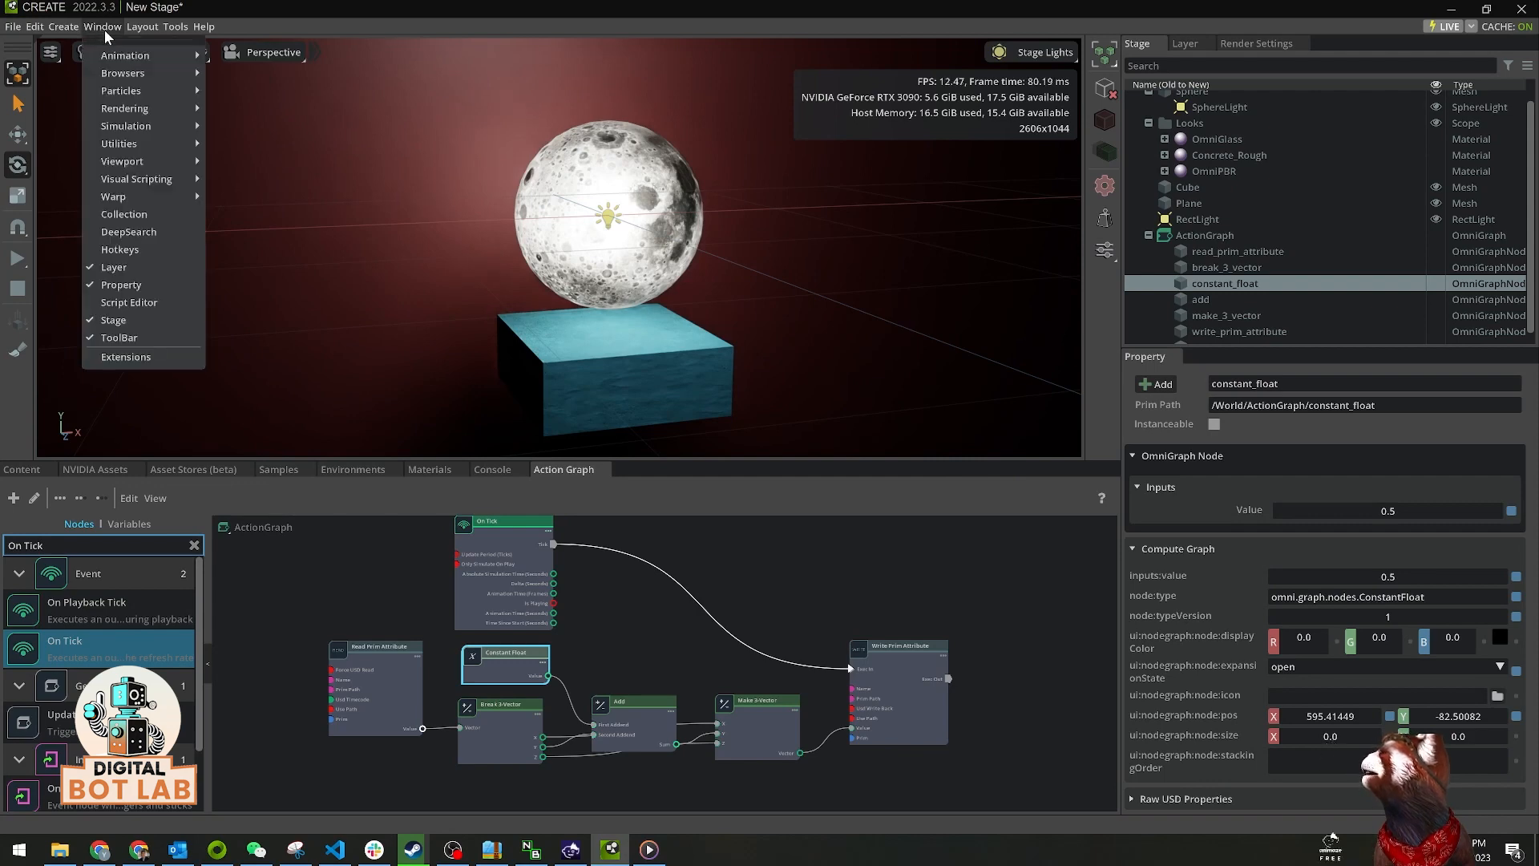
{"action": "mouse_move", "coordinate": [142, 109]}
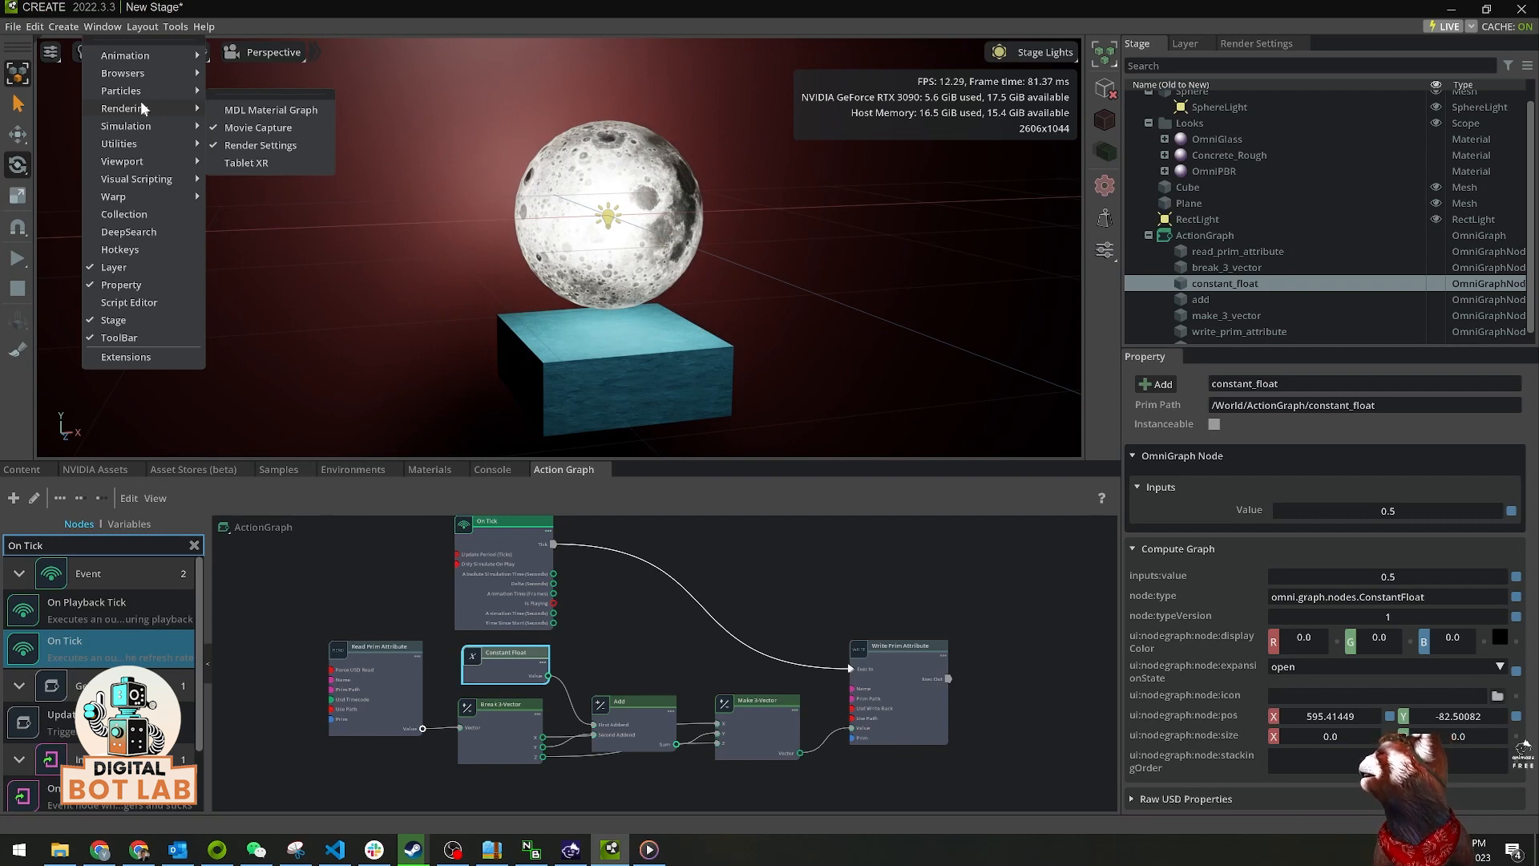
{"action": "left_click", "coordinate": [258, 128]}
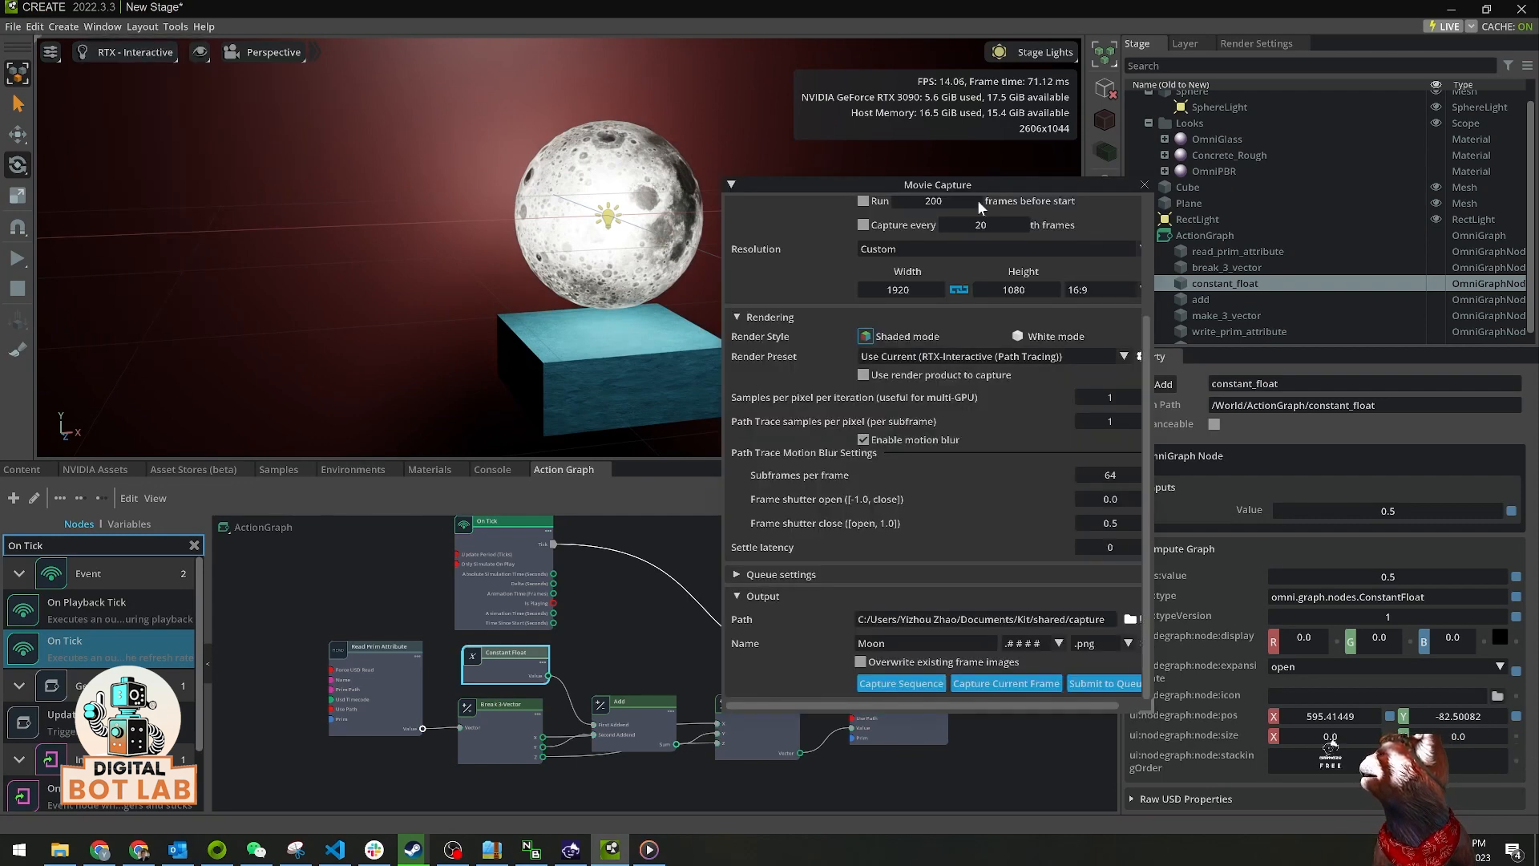
{"action": "left_click_drag", "start_coordinate": [981, 190], "coordinate": [973, 171]}
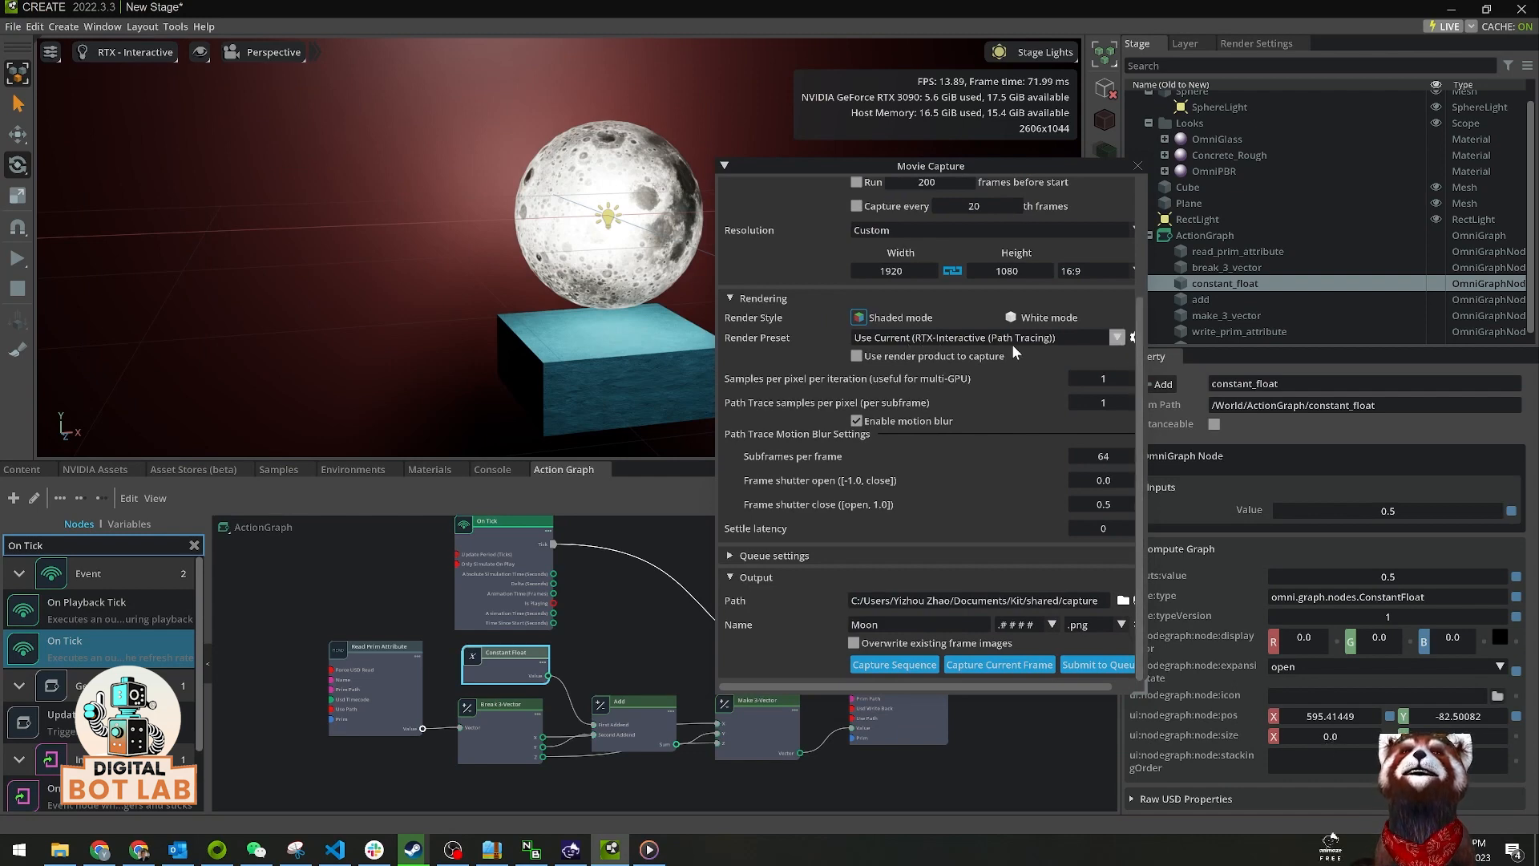
- Switch the viewport renderer to RTX - Real-Time and back to RTX - Interactive (Path Tracing)
{"action": "left_click", "coordinate": [144, 52]}
{"action": "left_click", "coordinate": [144, 84]}
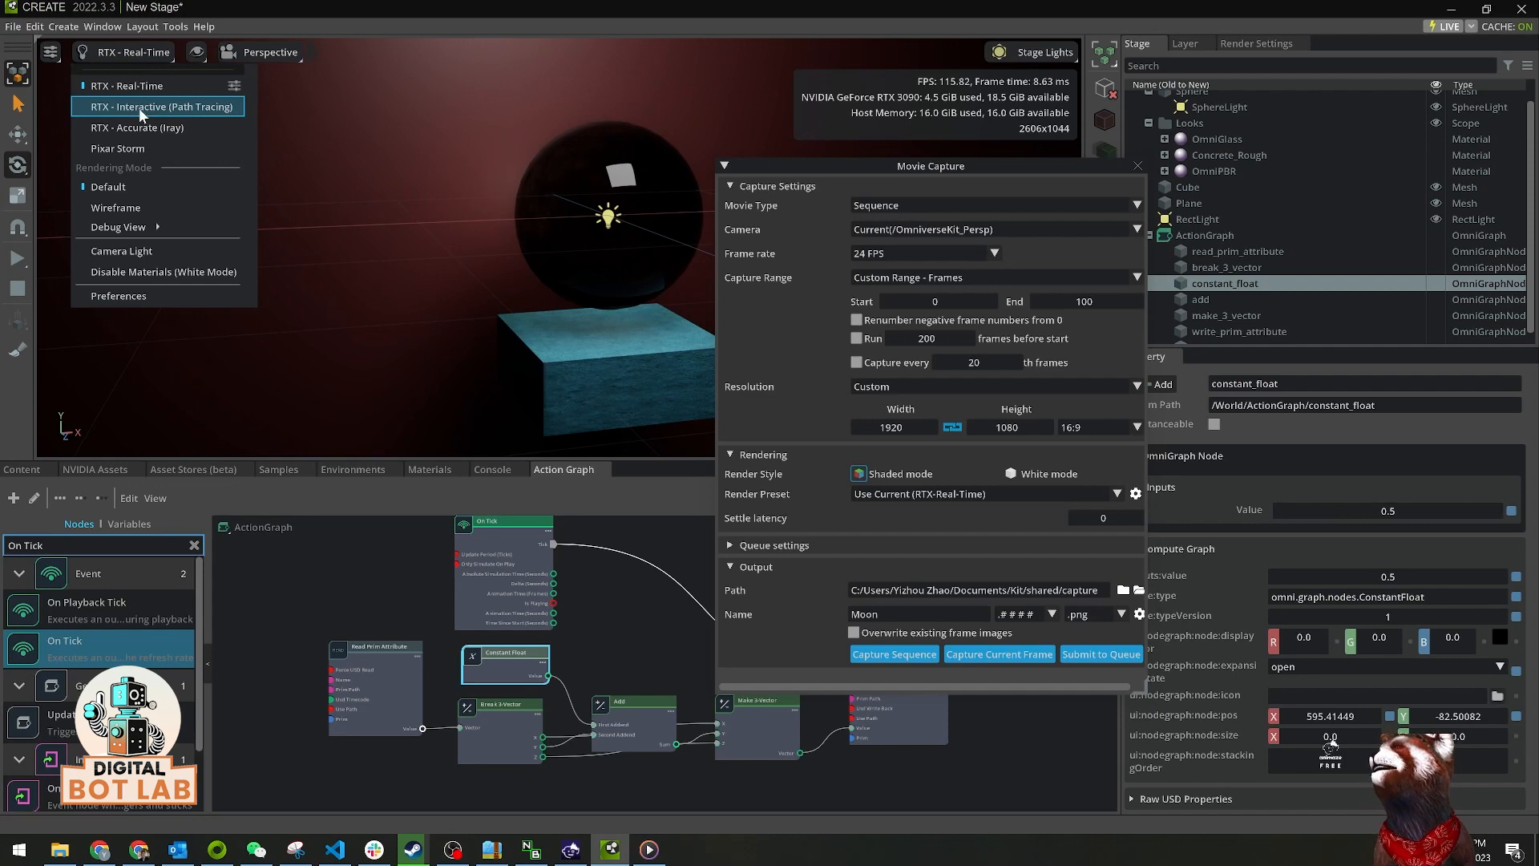
{"action": "left_click", "coordinate": [141, 109]}
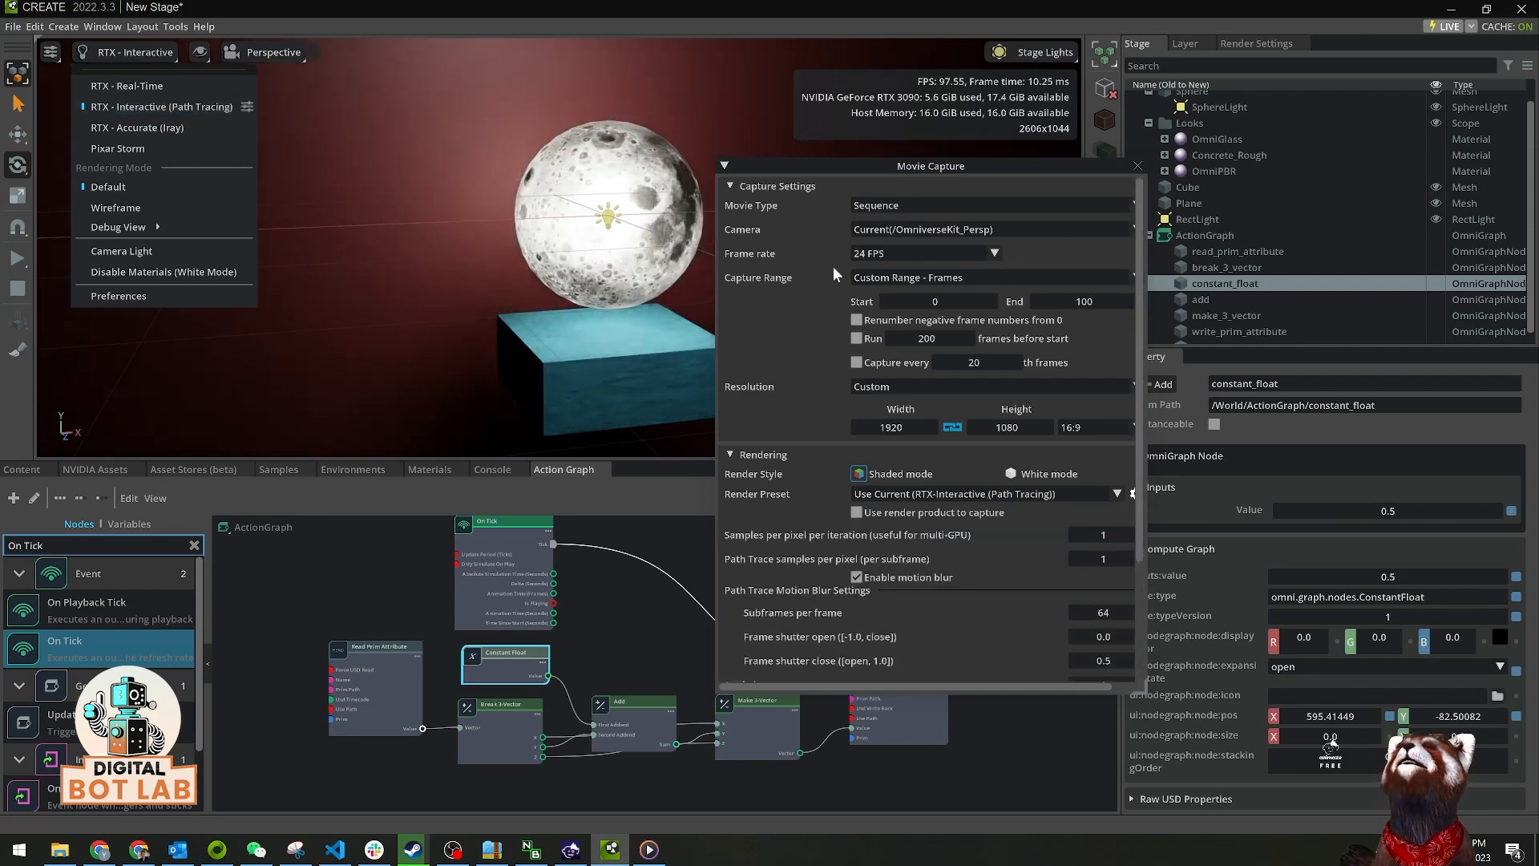
- Capture the rotating moon as a PNG image sequence named Moon using the current path-traced render settings
{"action": "scroll", "coordinate": [1076, 616], "scroll_direction": "down", "scroll_amount": 3}
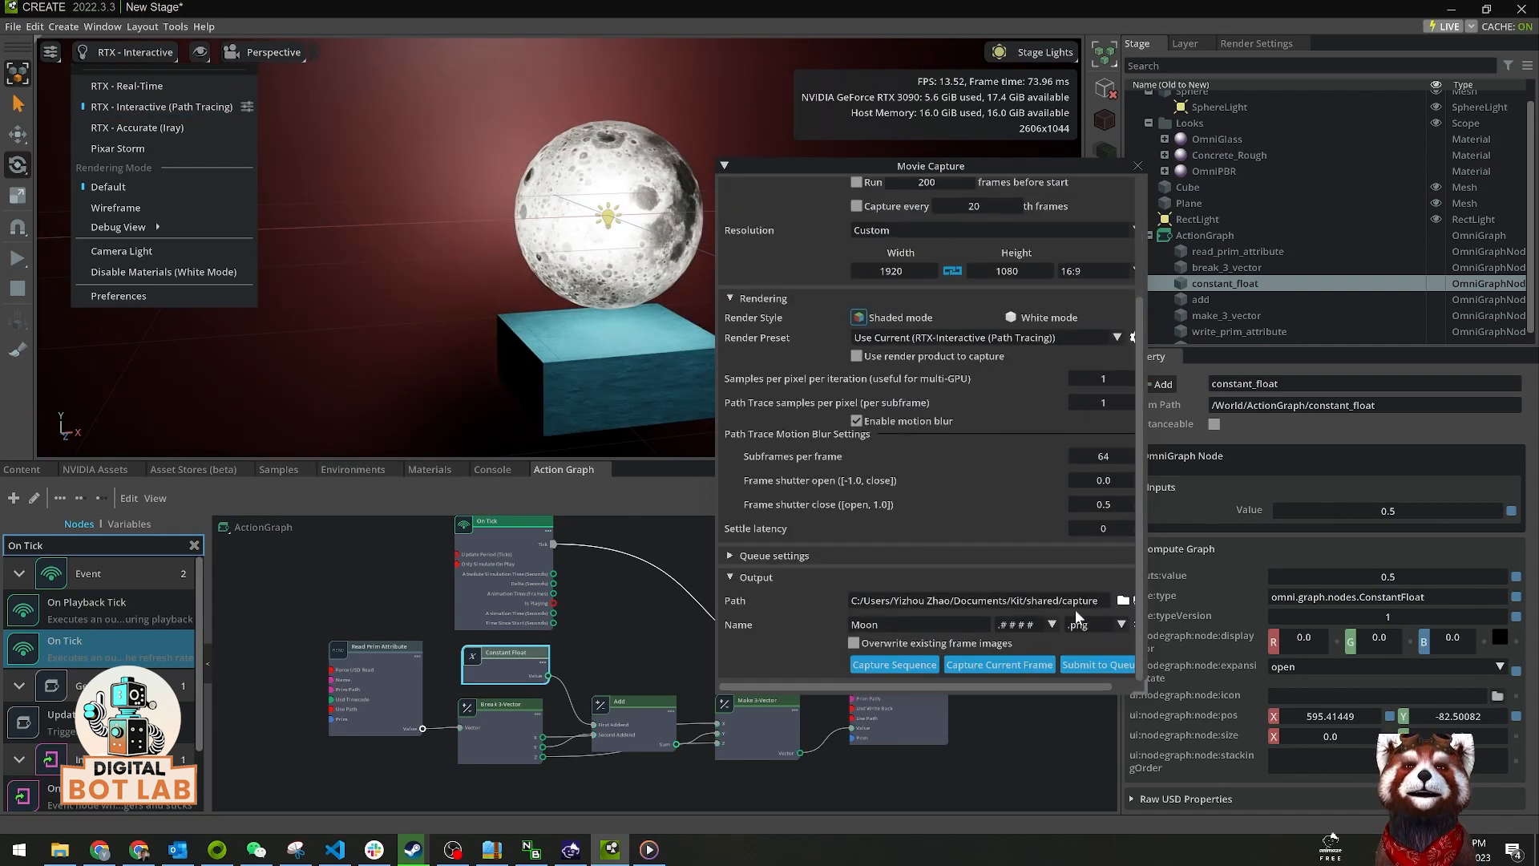
{"action": "left_click", "coordinate": [899, 670]}
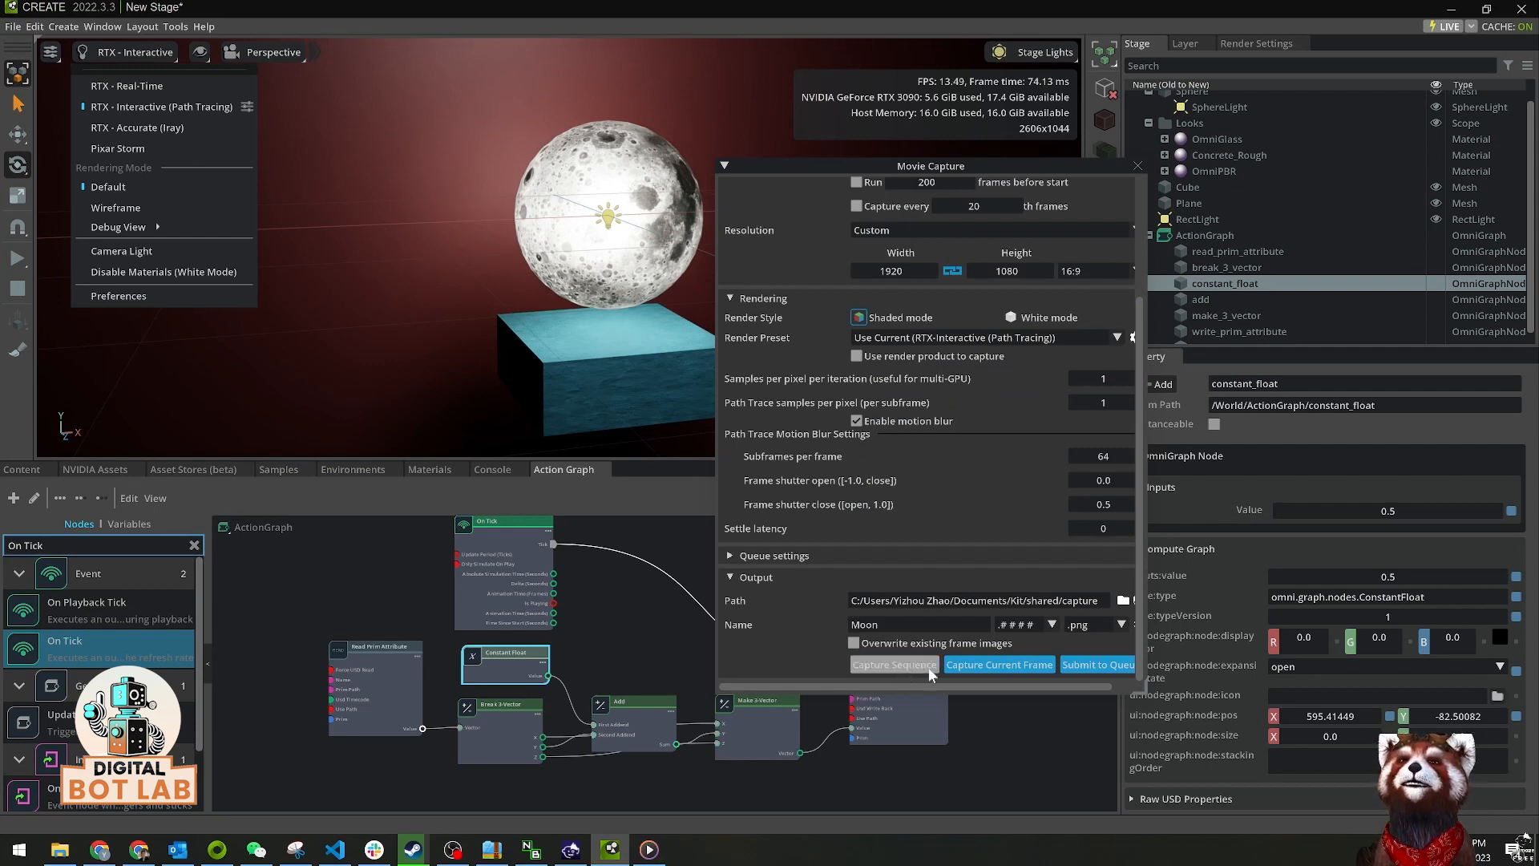
{"action": "left_click", "coordinate": [998, 665]}
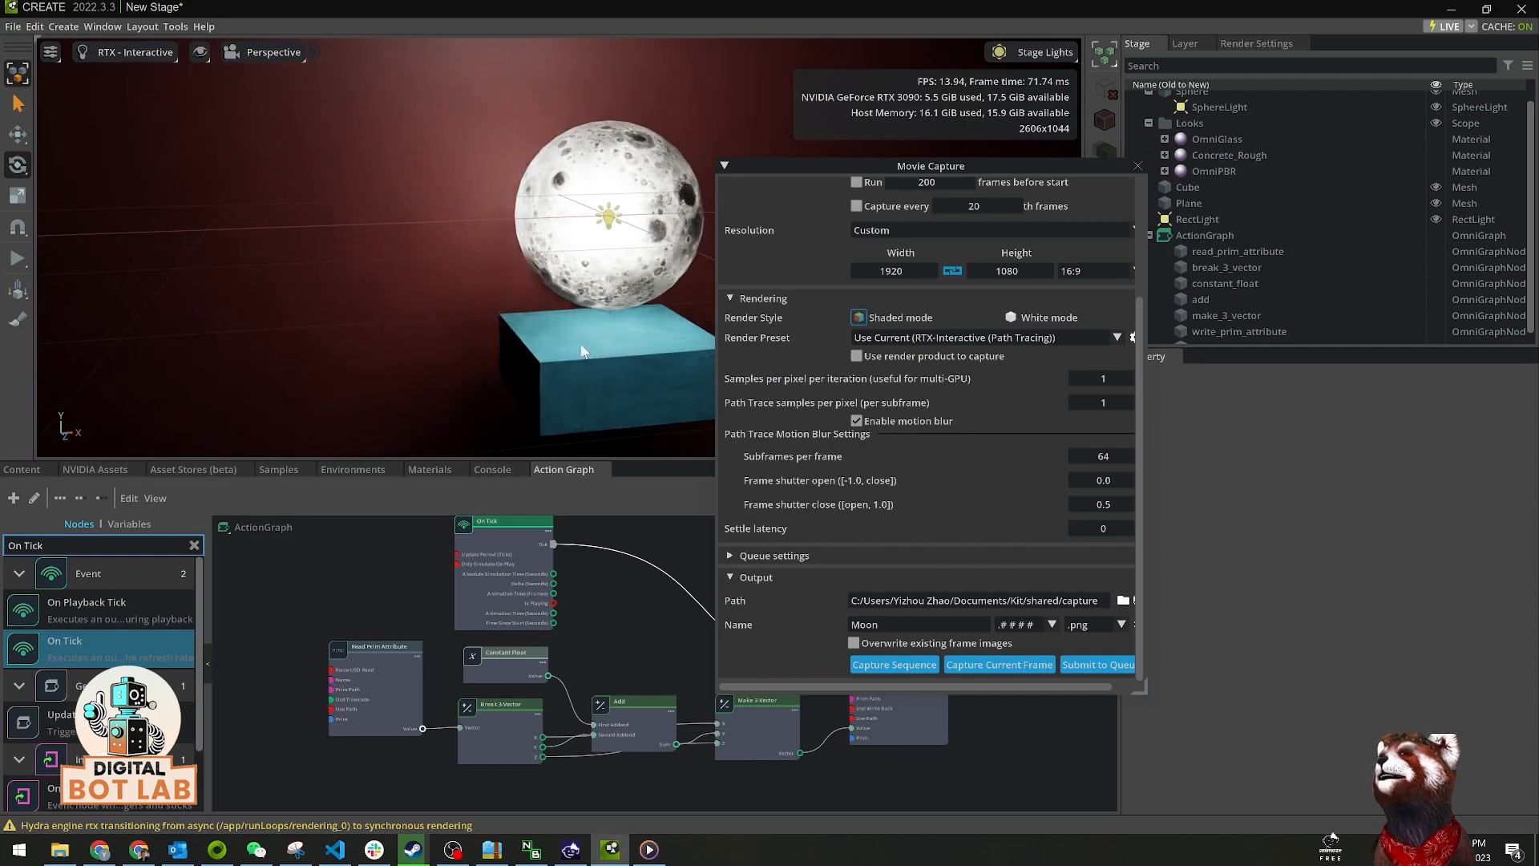
{"action": "left_click_drag", "start_coordinate": [597, 349], "coordinate": [569, 348], "text": "alt"}
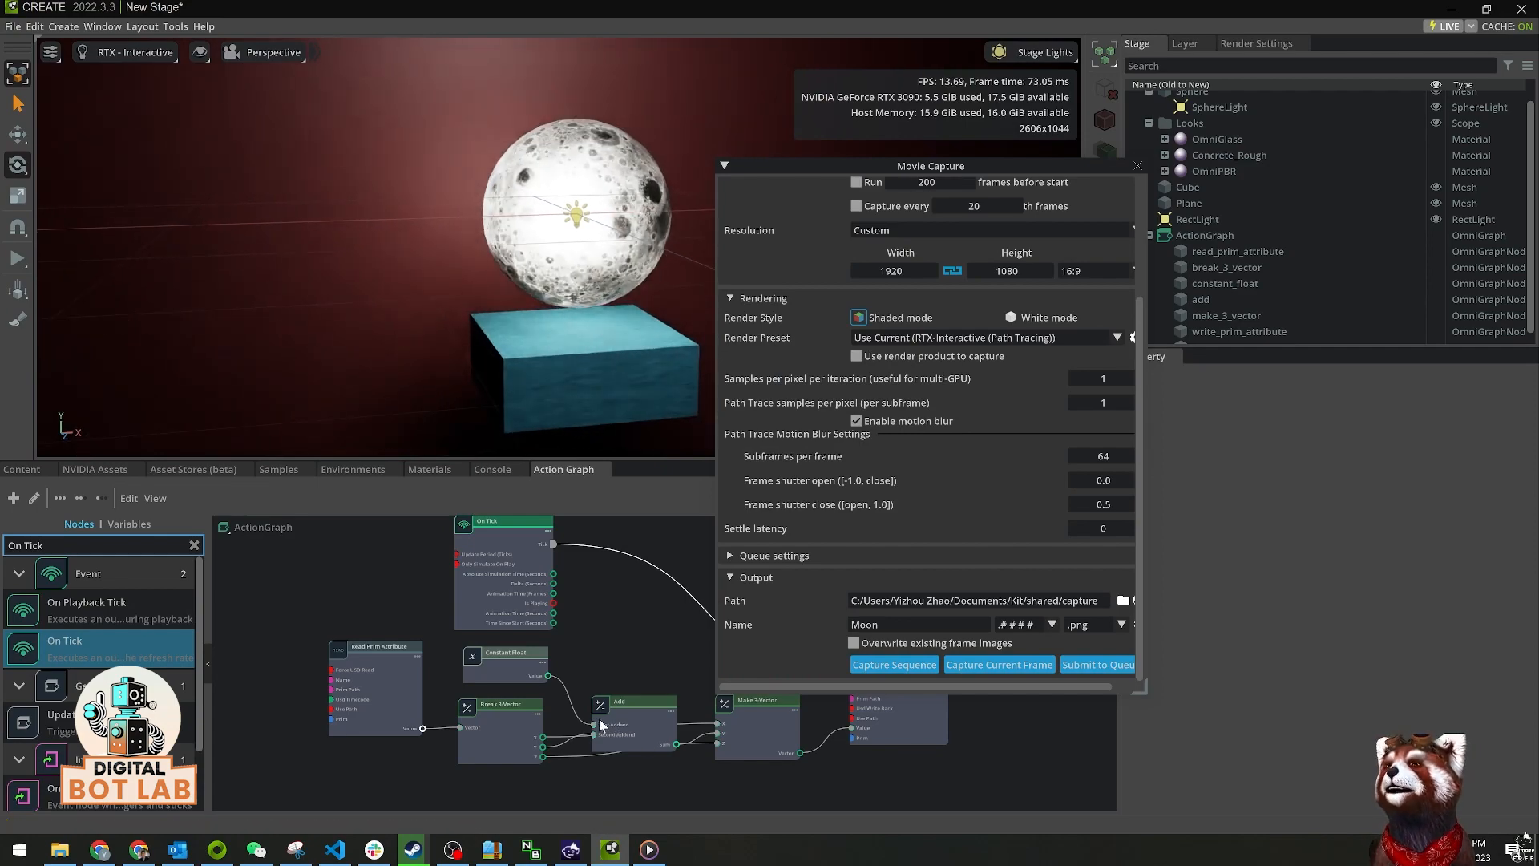